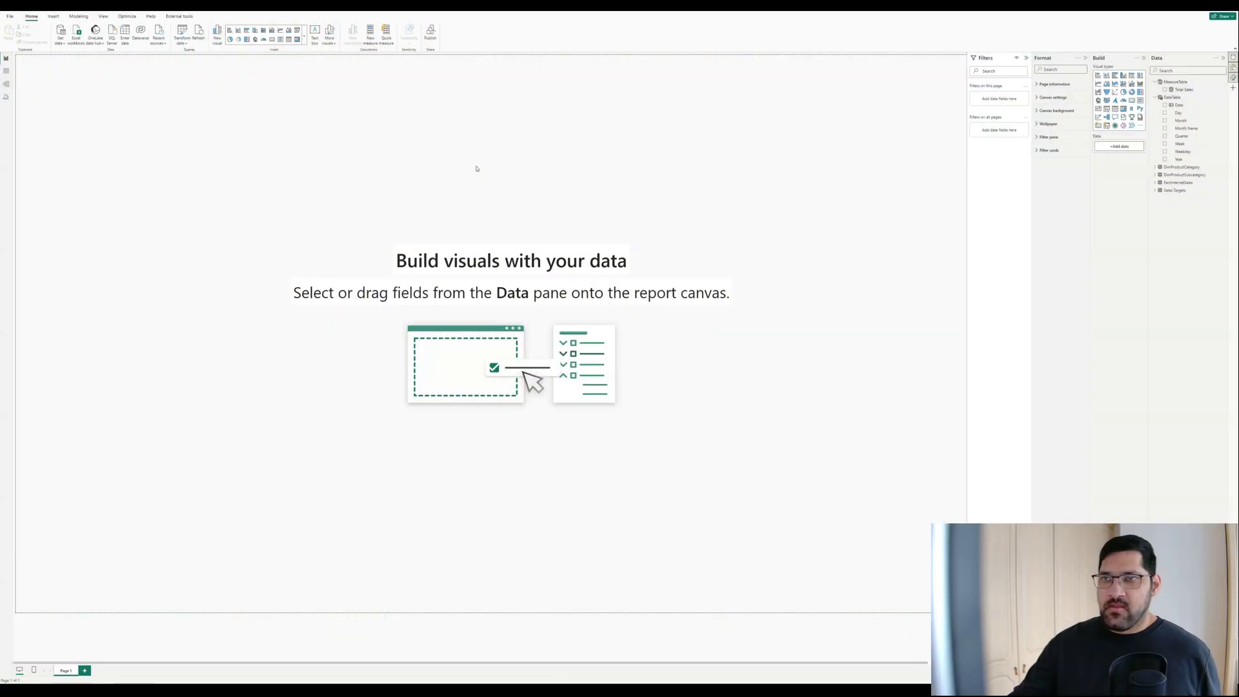
Add a table visual in the page centre with Year, Month Name and Total Sales
click(288, 40)
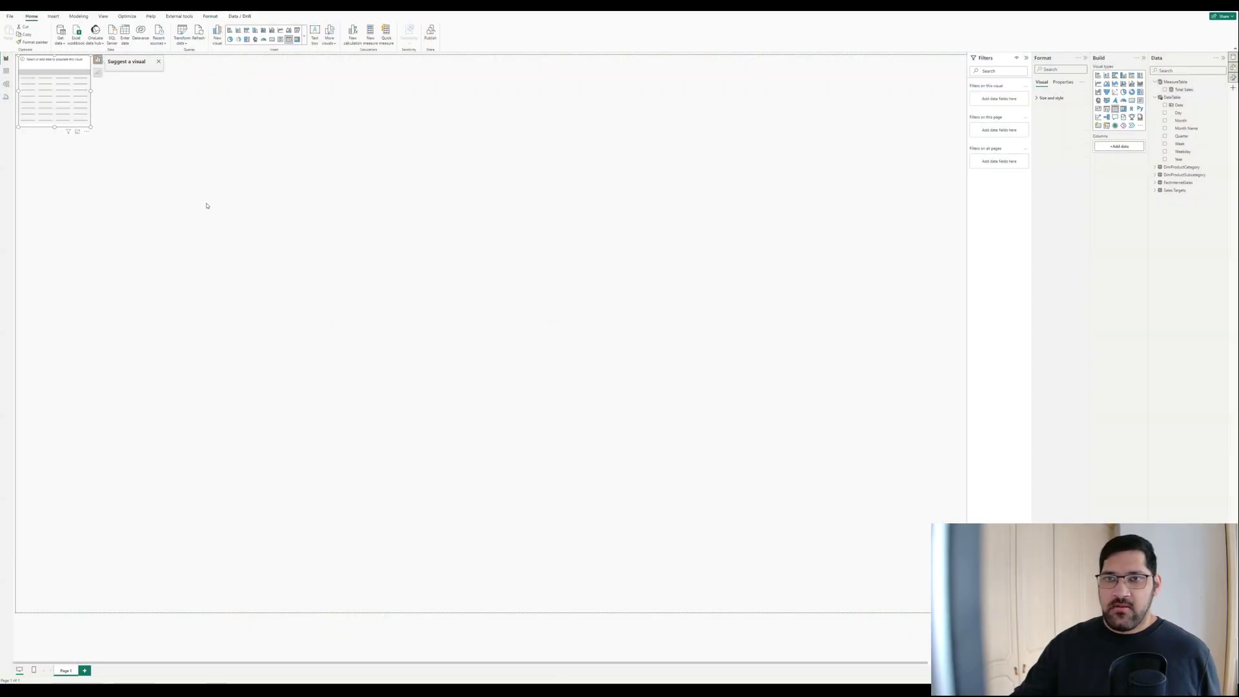
drag(89, 131, 671, 526)
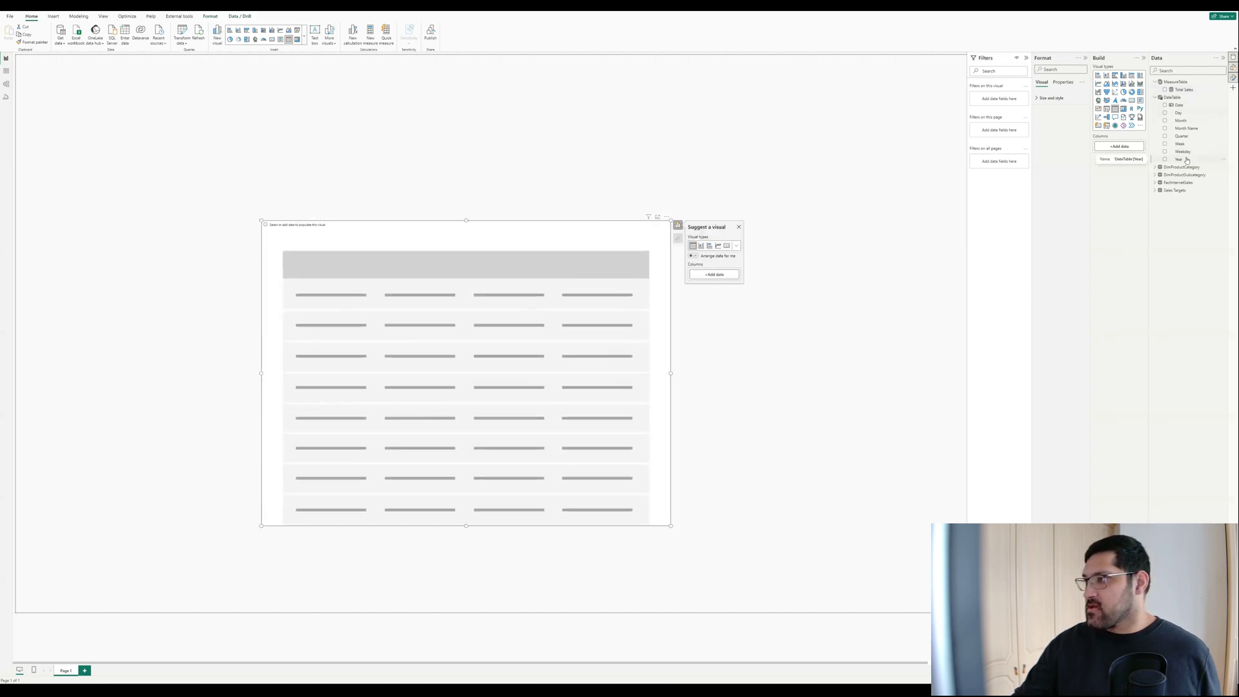
click(1166, 159)
click(1166, 129)
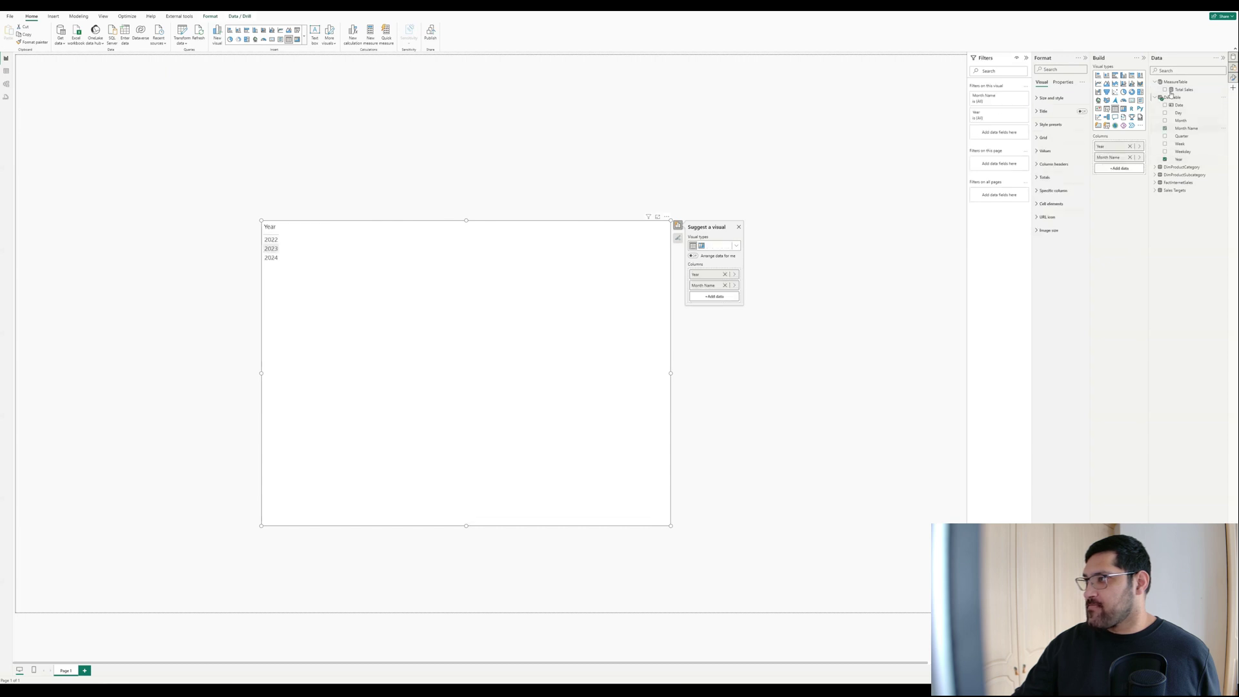
click(1165, 89)
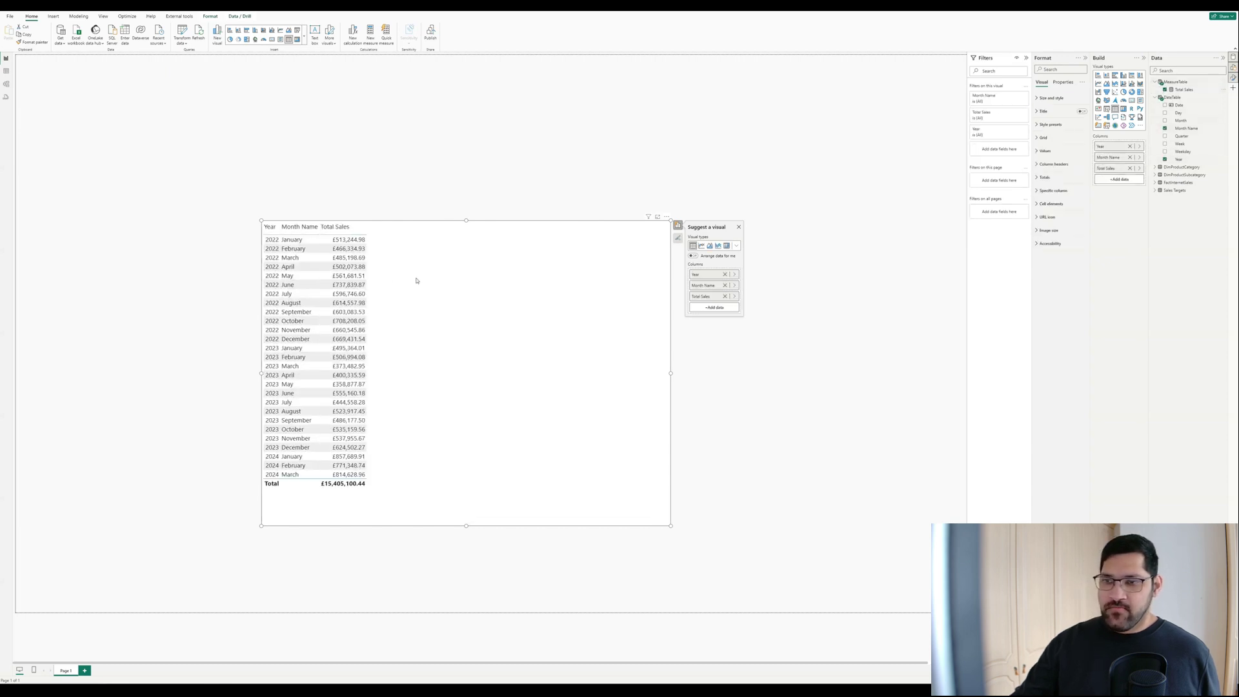
Inspect the Total Sales measure's SUM formula, then reopen it
click(1186, 90)
drag(243, 61, 100, 63)
click(271, 60)
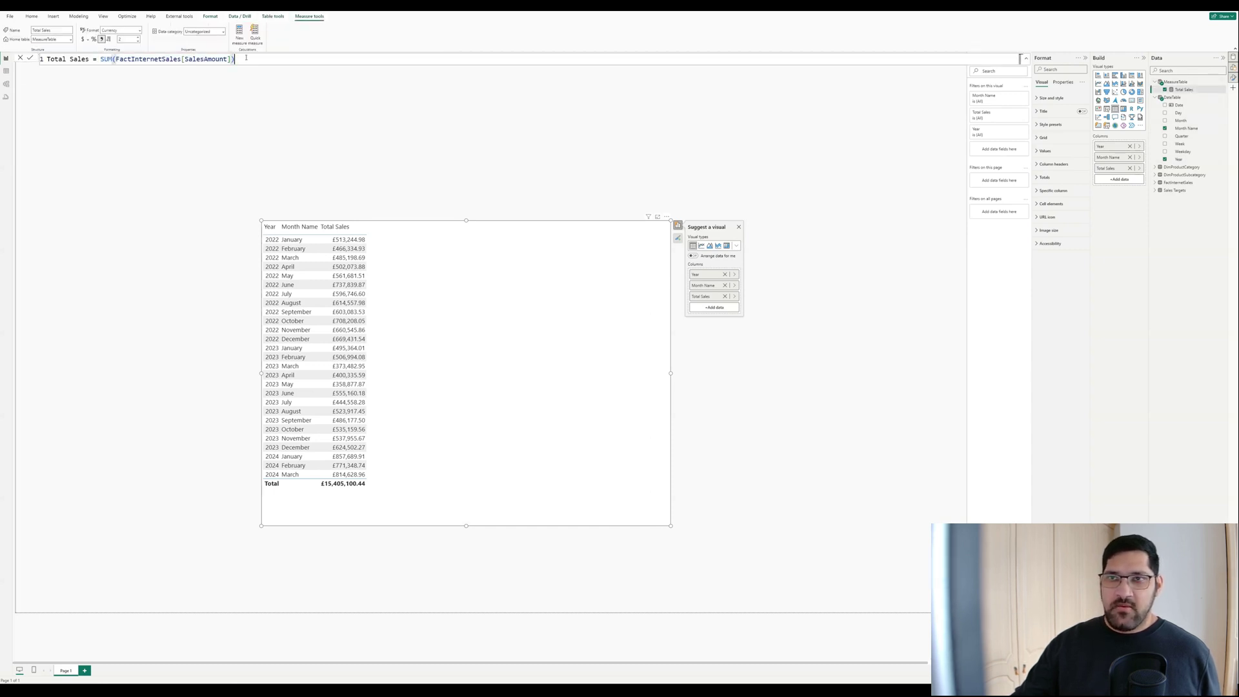
scroll(323, 65, up, 3)
click(324, 163)
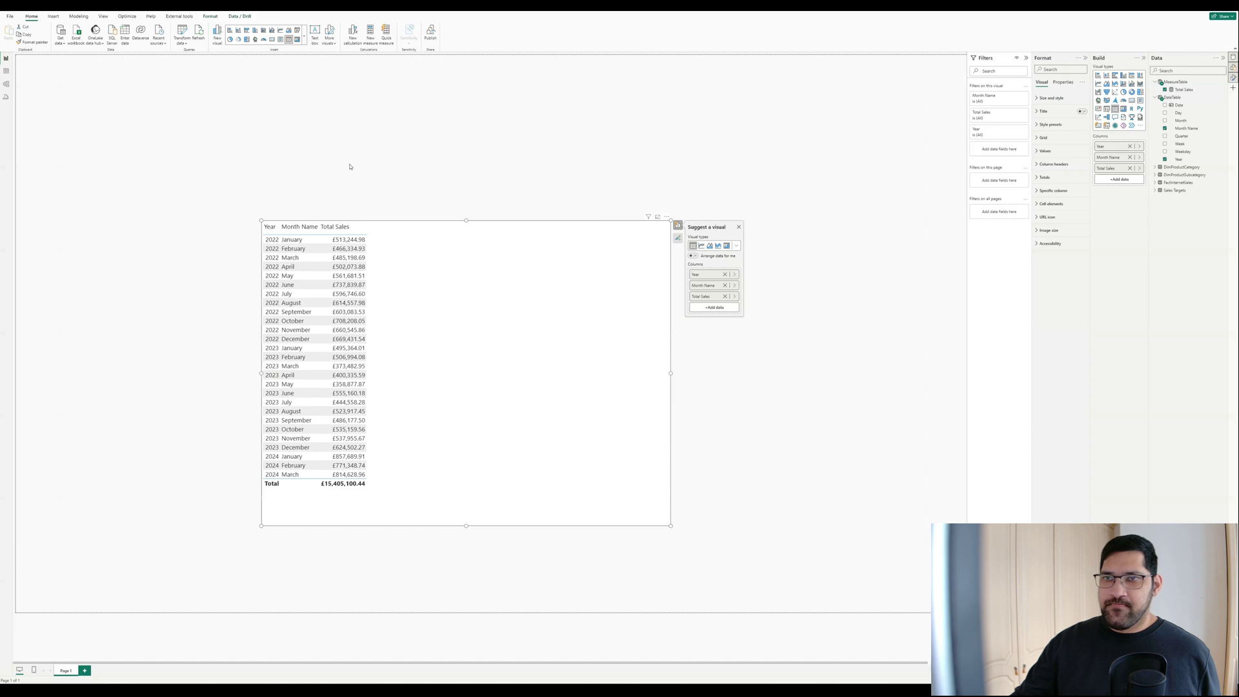
click(1189, 91)
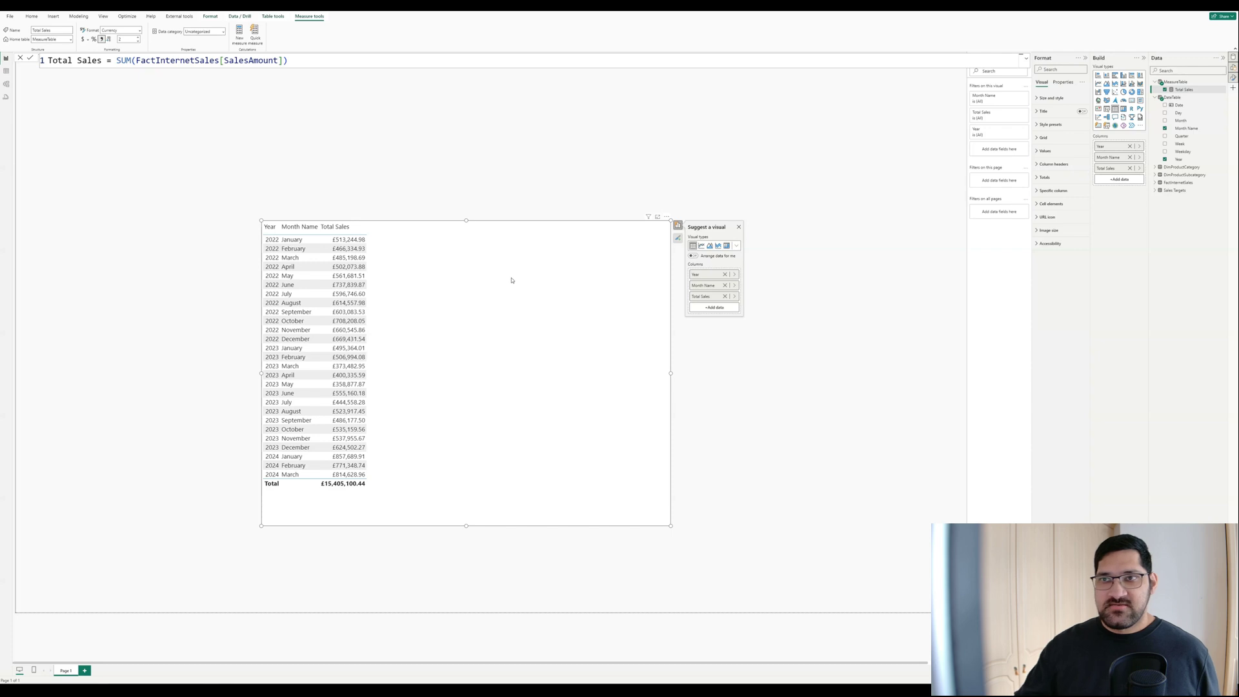
Create measure Total Sales LY = CALCULATE([Total Sales], SAMEPERIODLASTYEAR(DateTable[Date]))
click(240, 39)
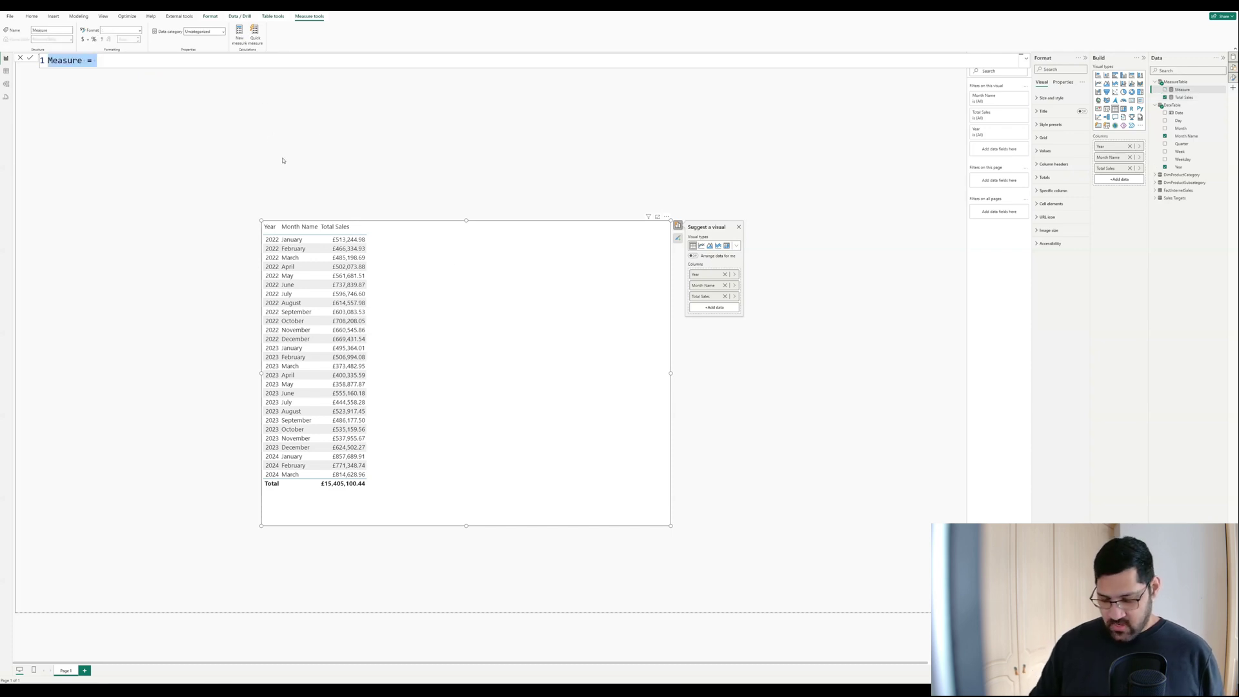
text(Total Sales )
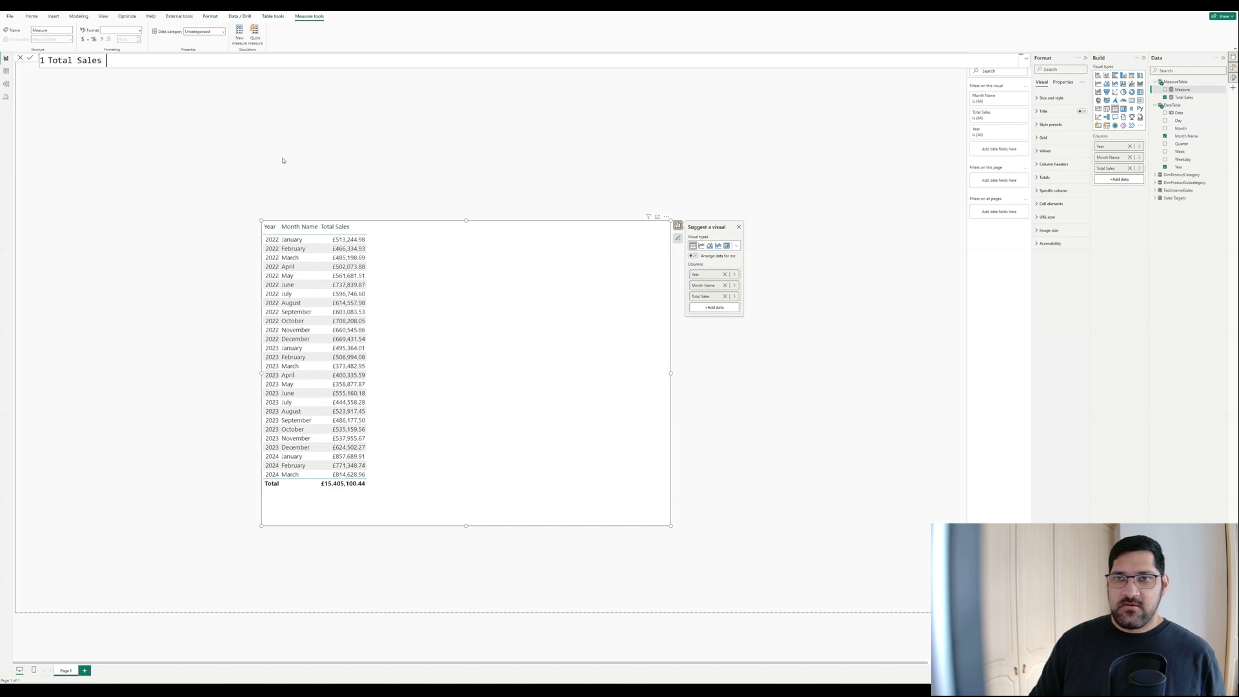
text(LY =)
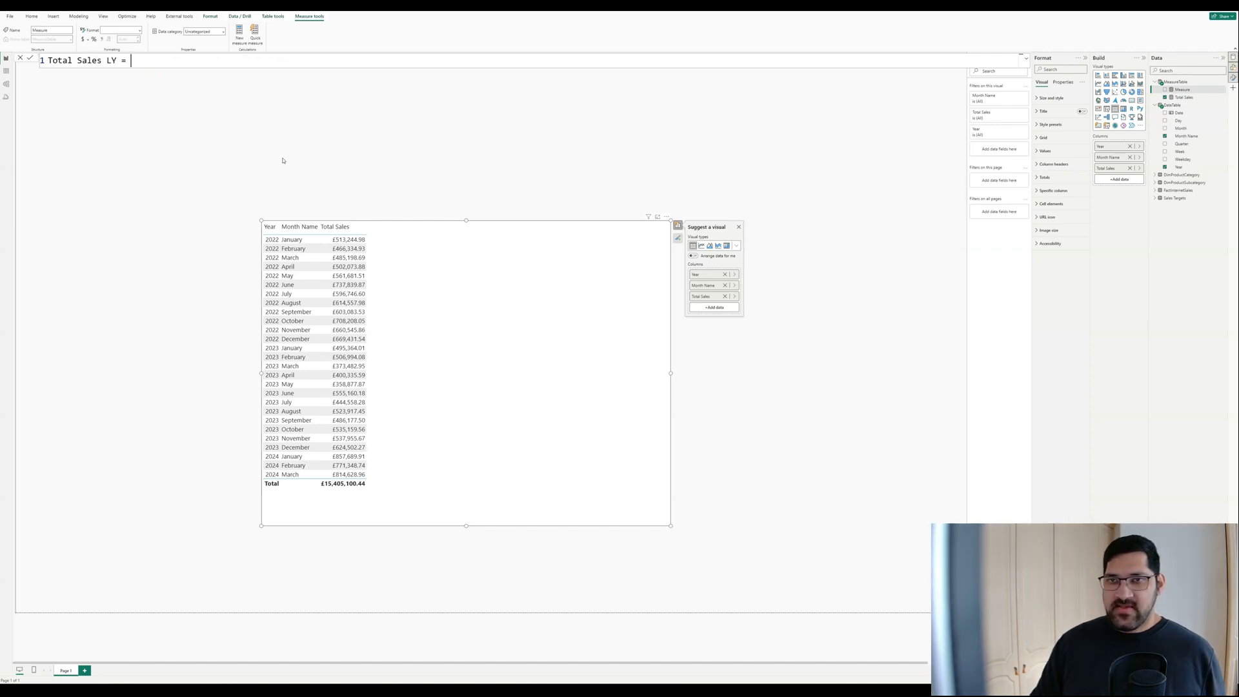
key(shift+Return)
text(CALCULATE(total)
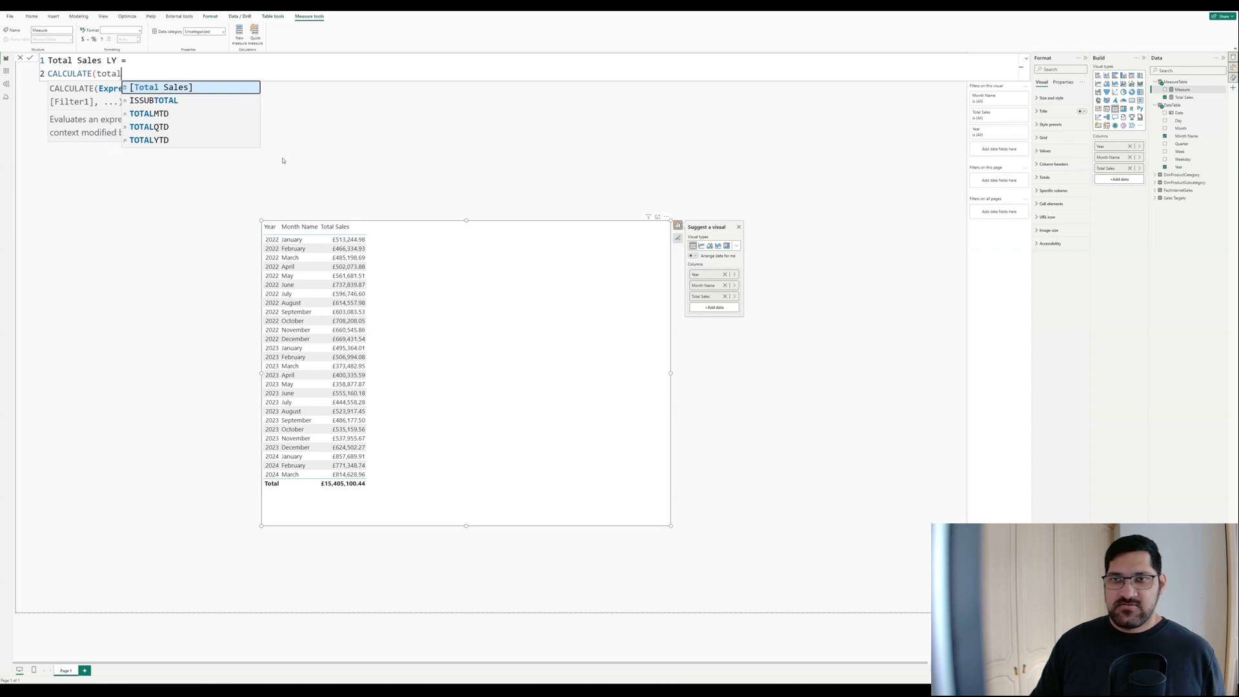
key(Tab)
text(, )
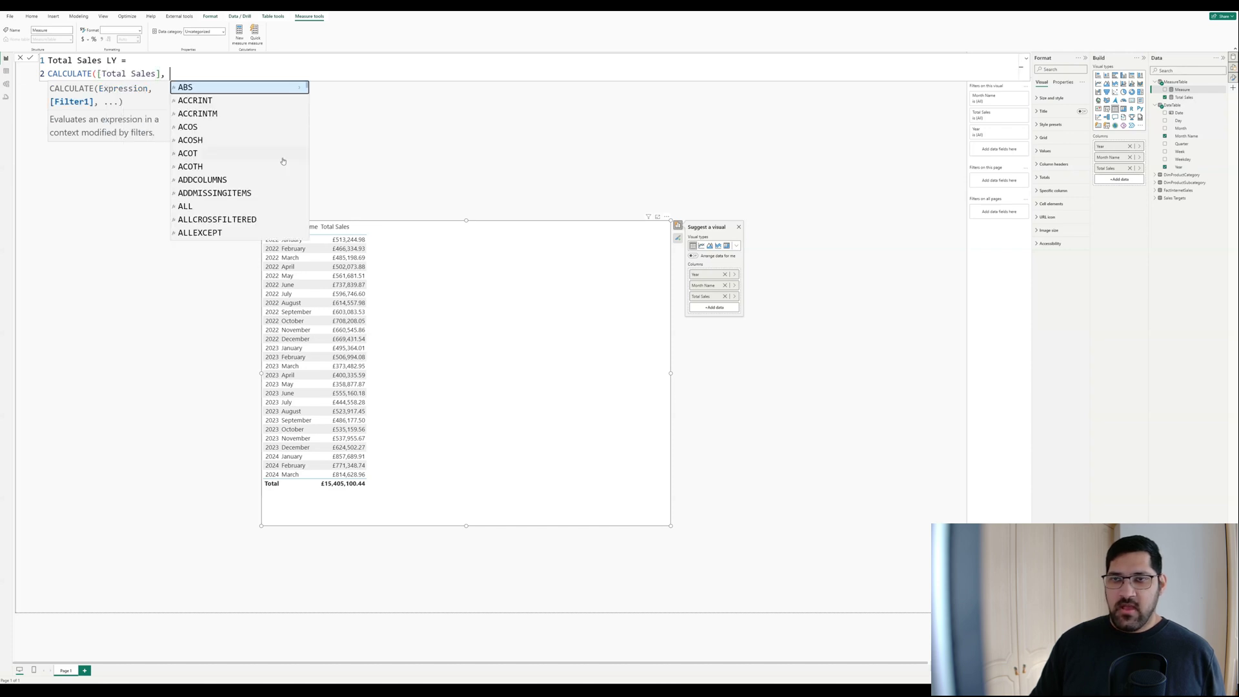
text(same)
key(Tab)
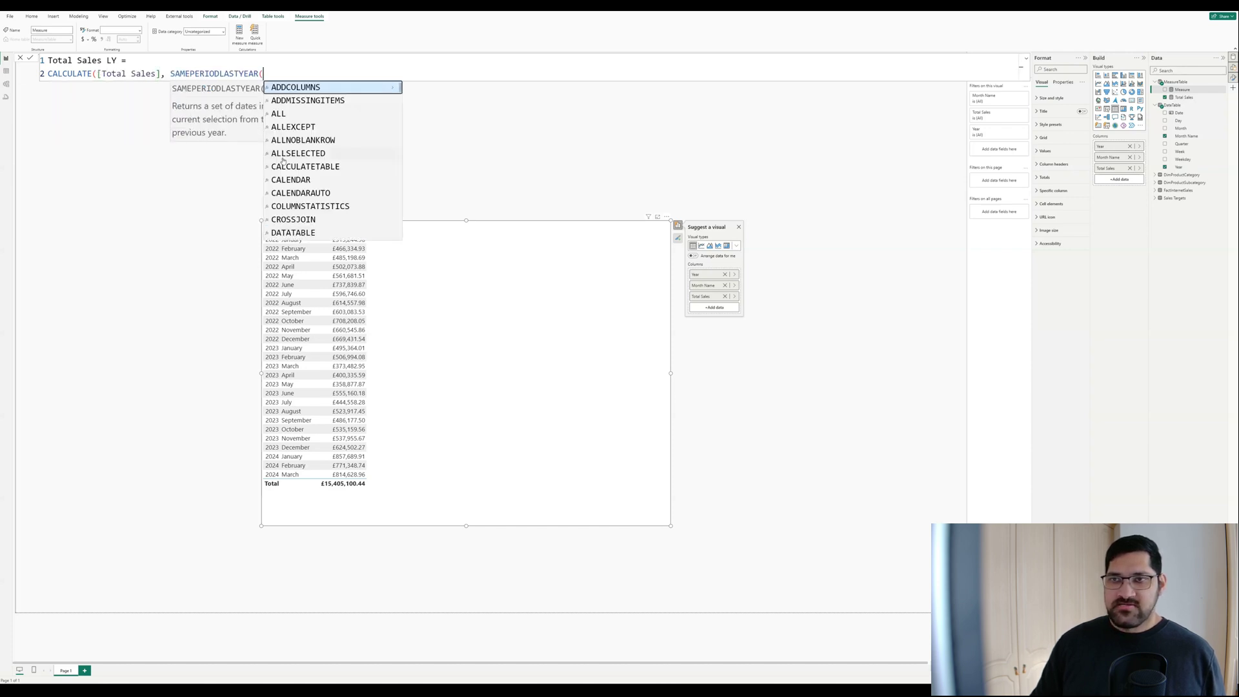
text(dateta)
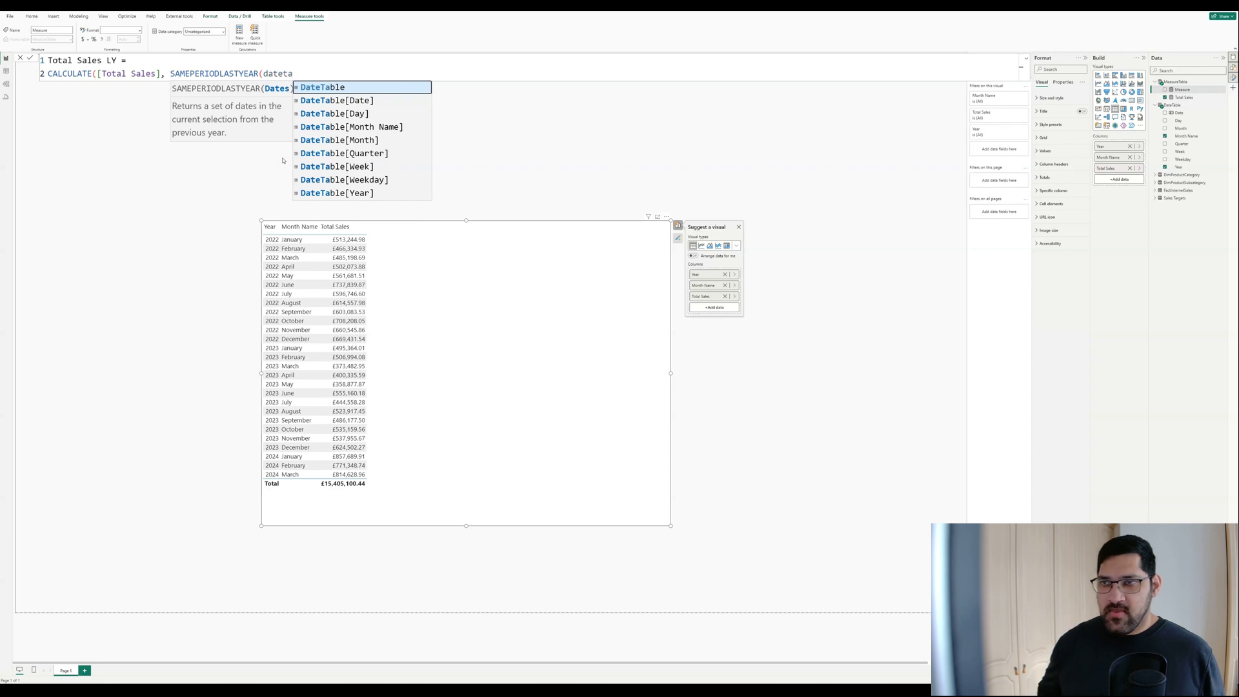
key(Tab)
text()))
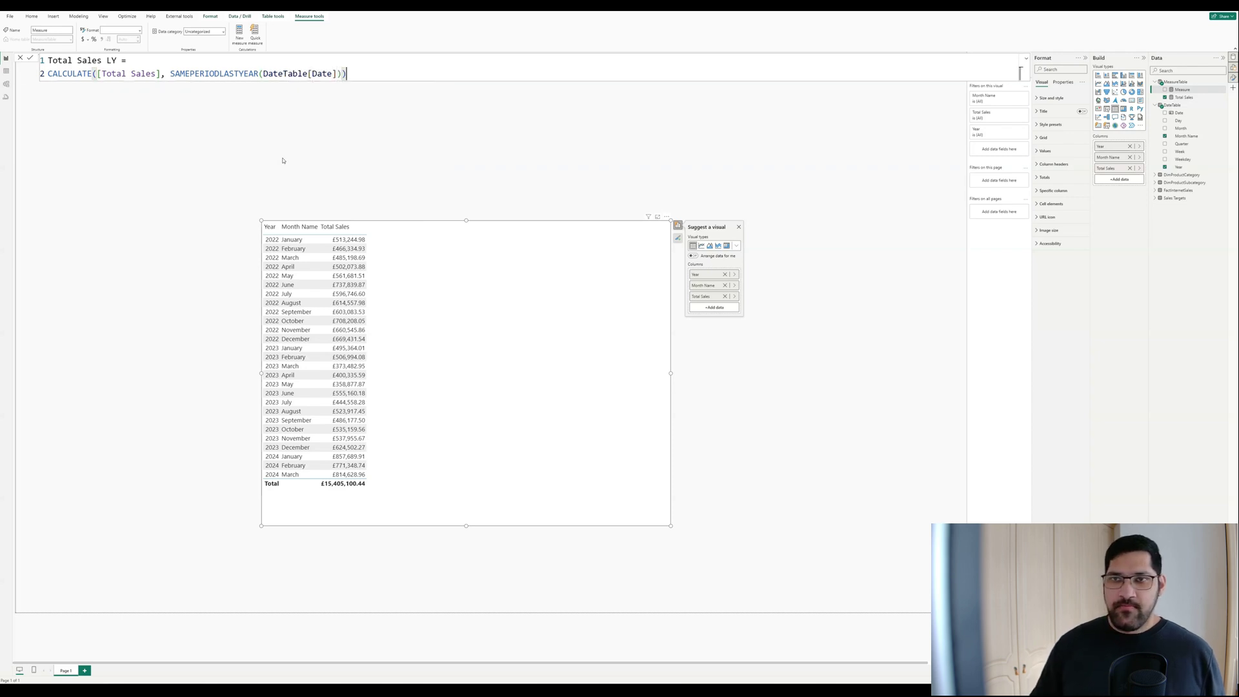
key(Return)
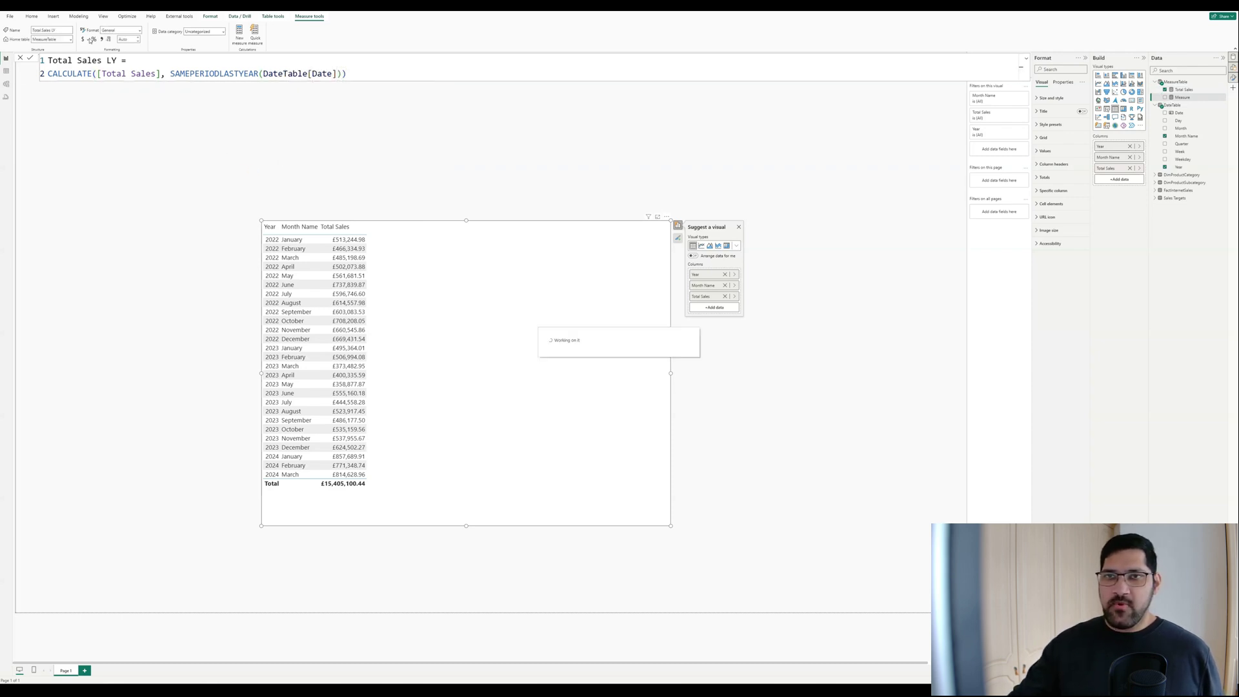
Format Total Sales LY as £ currency and add it to the table
click(88, 39)
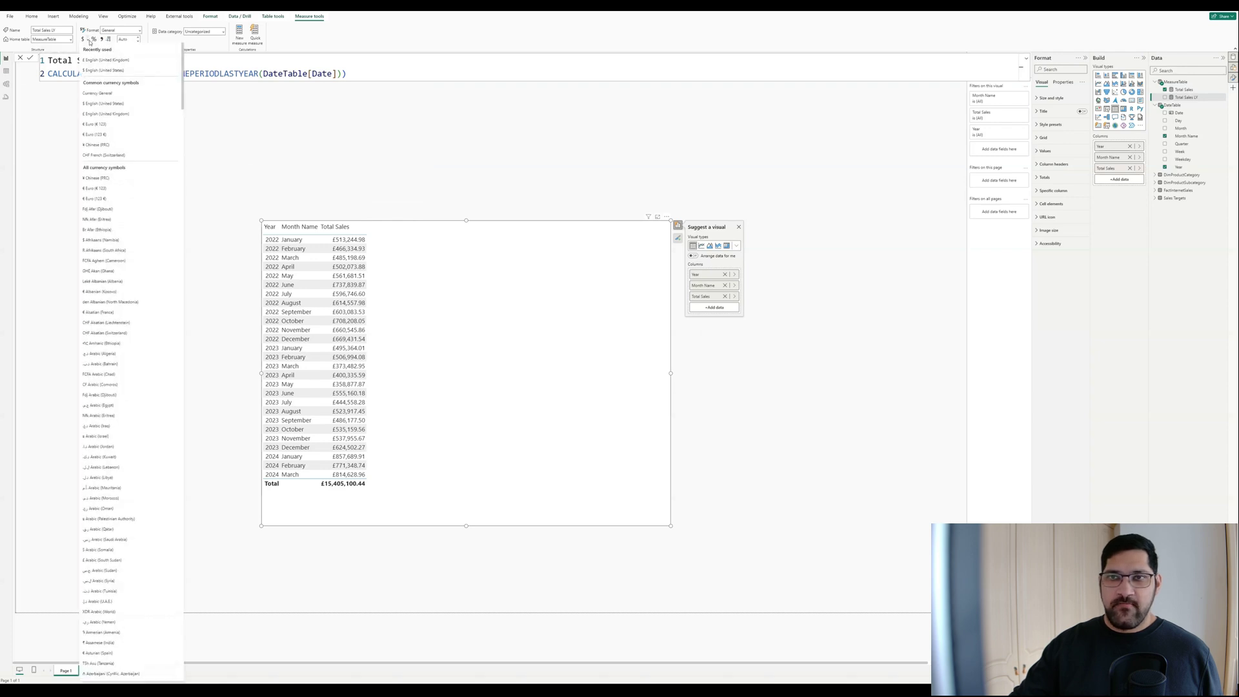
click(94, 61)
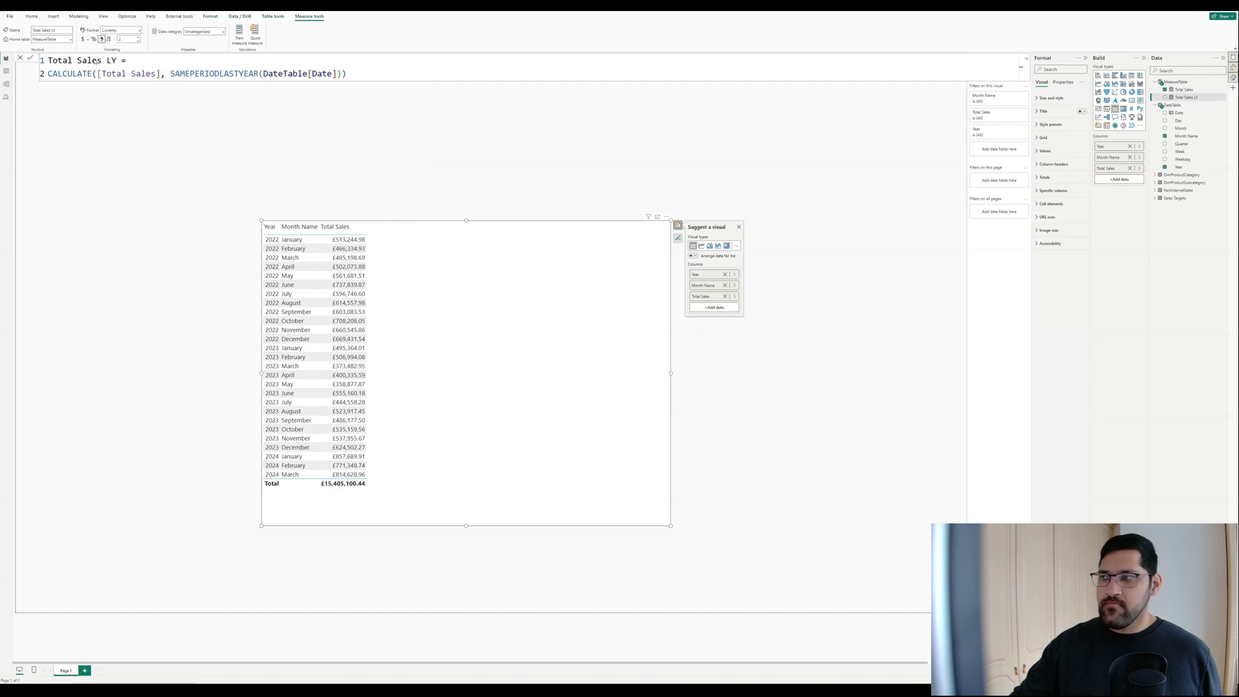
click(1165, 97)
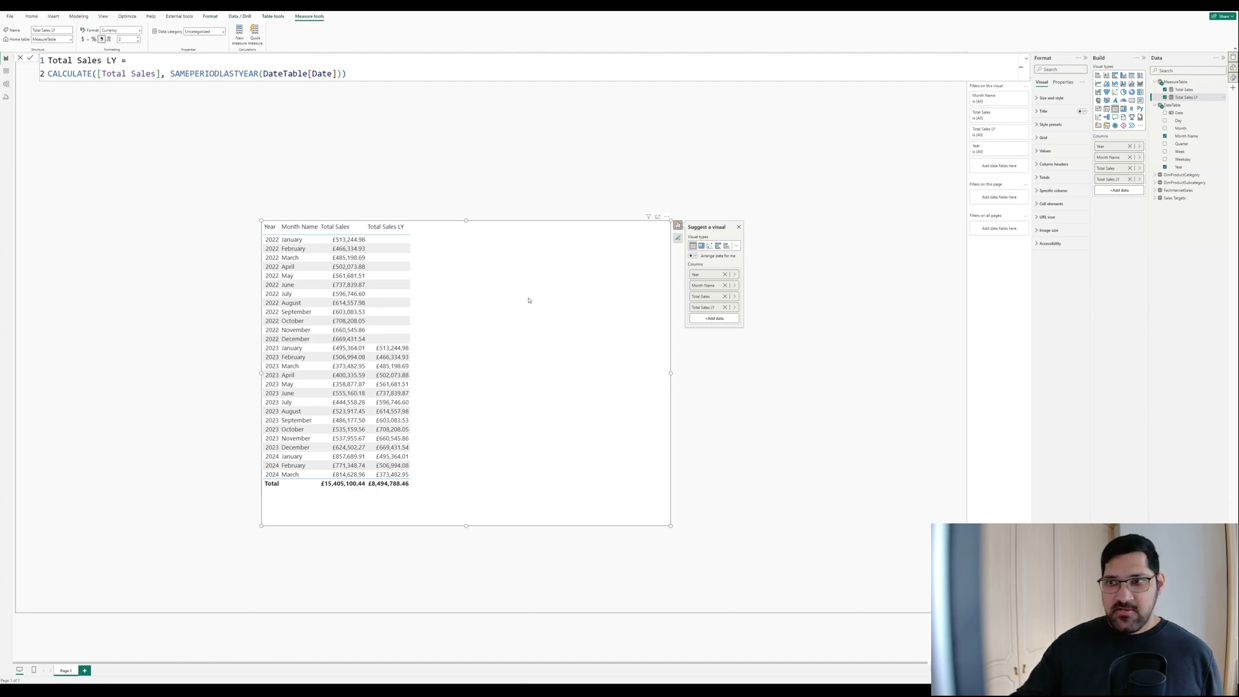
Start a new measure 'Total Sales LY % =' calling the DIVIDE function
click(1176, 90)
click(238, 33)
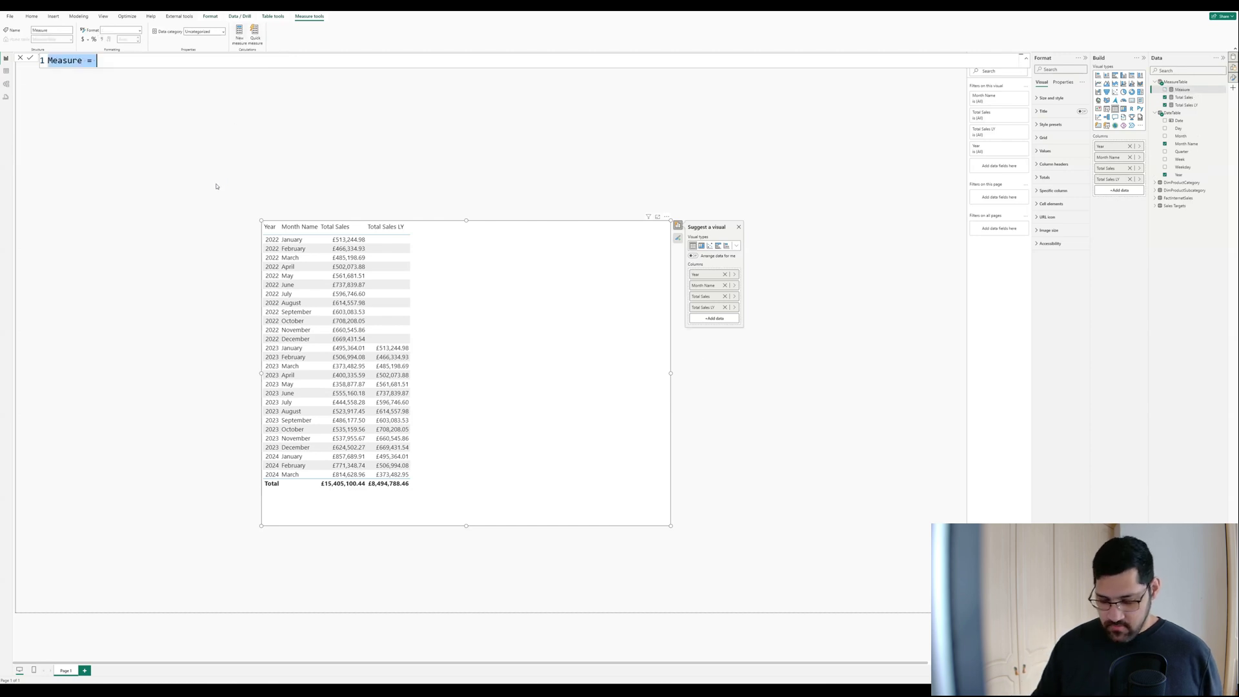
text(Total Sa)
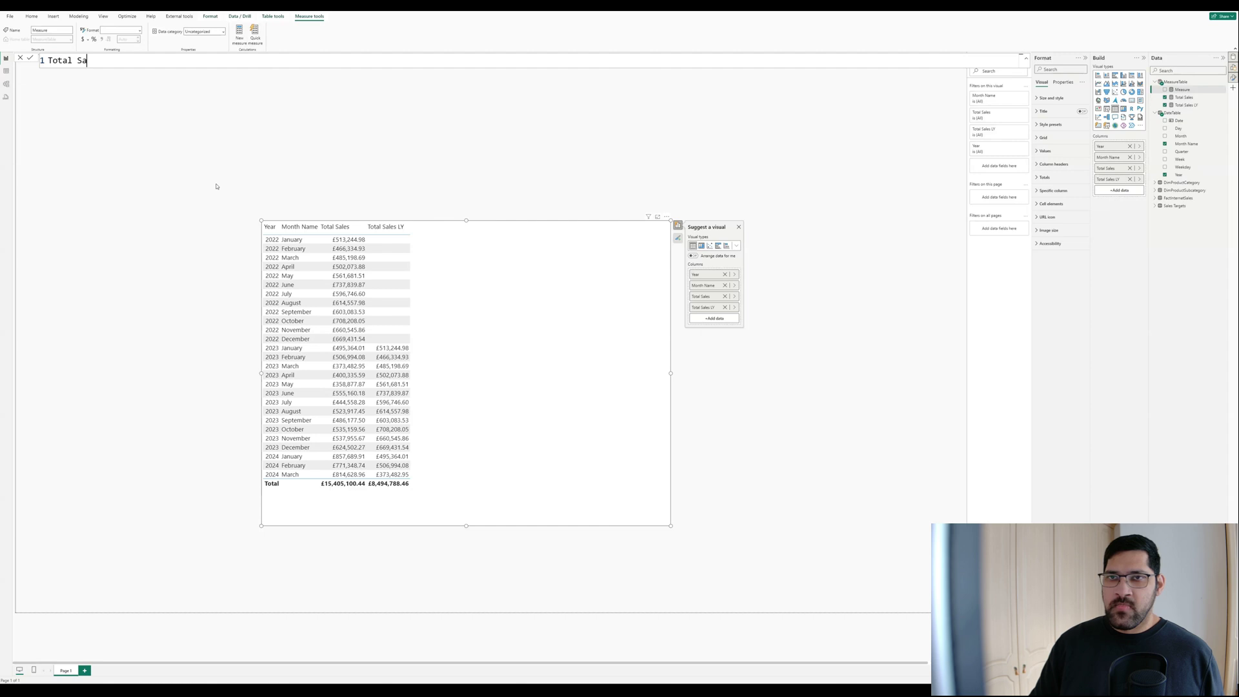
text(les LY % =)
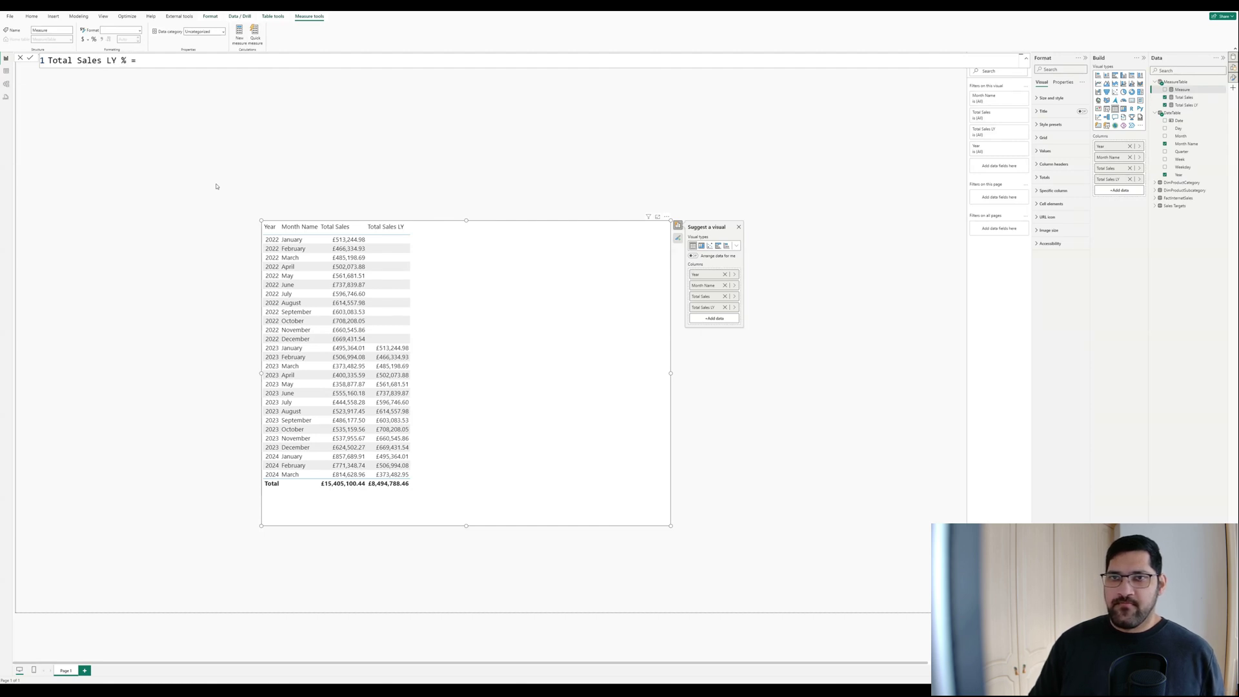
key(shift+Return)
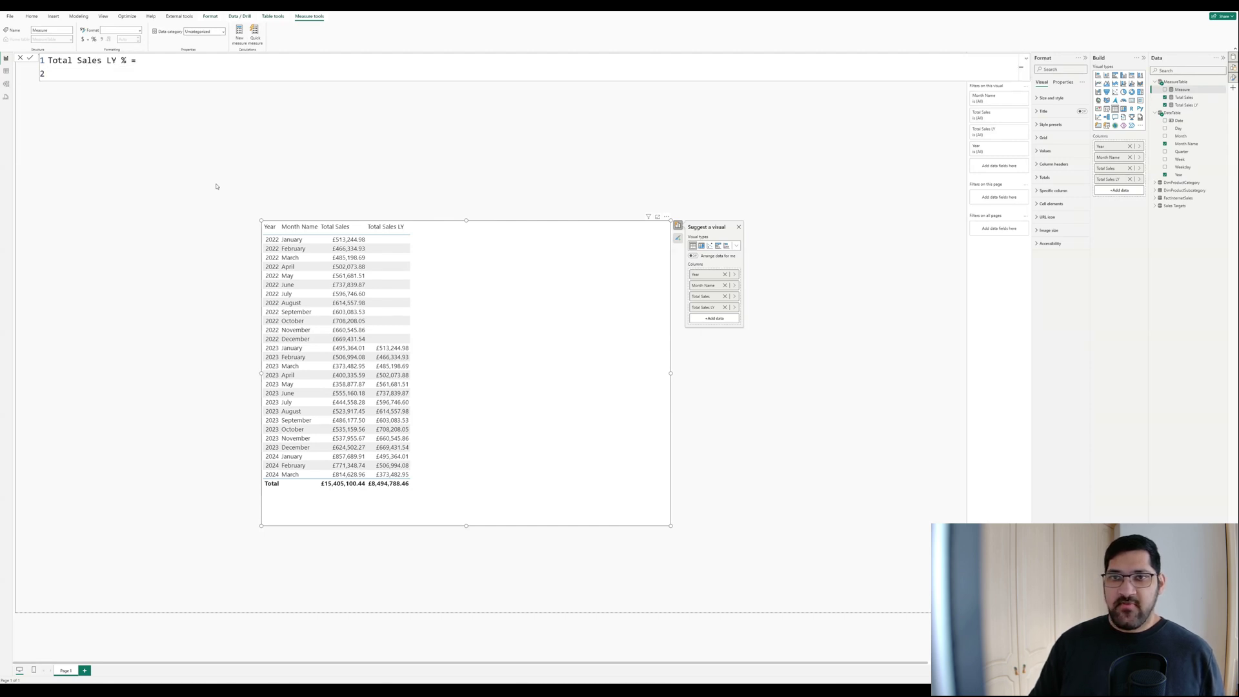
text(DA)
key(Tab)
key(ctrl+z)
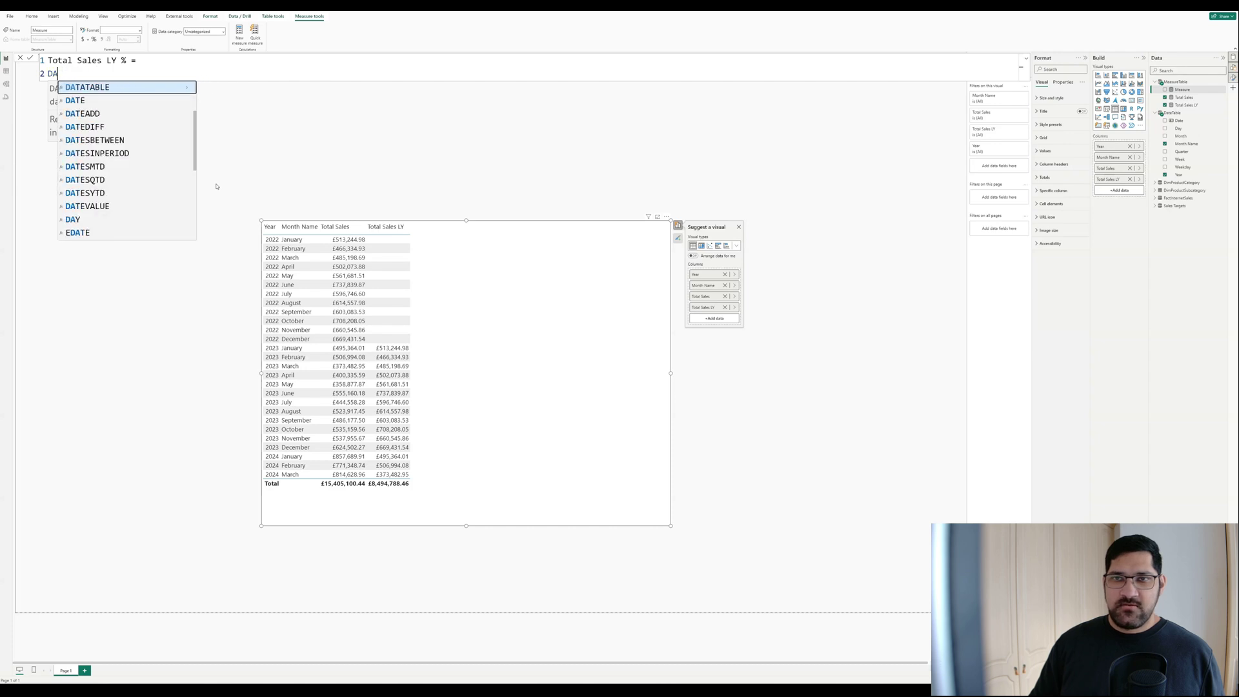
key(BackSpace)
text(IV)
key(Tab)
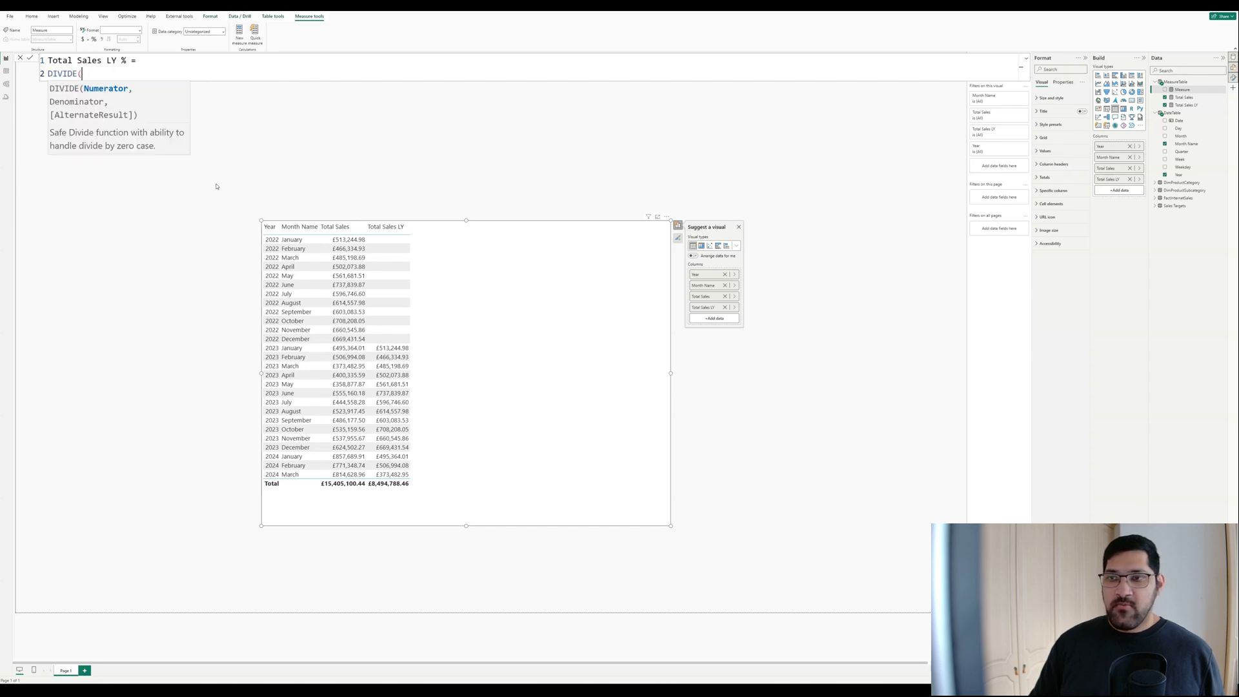
Fill DIVIDE with [Total Sales] - [Total Sales LY], [Total Sales LY] and commit
text([Total Sales])
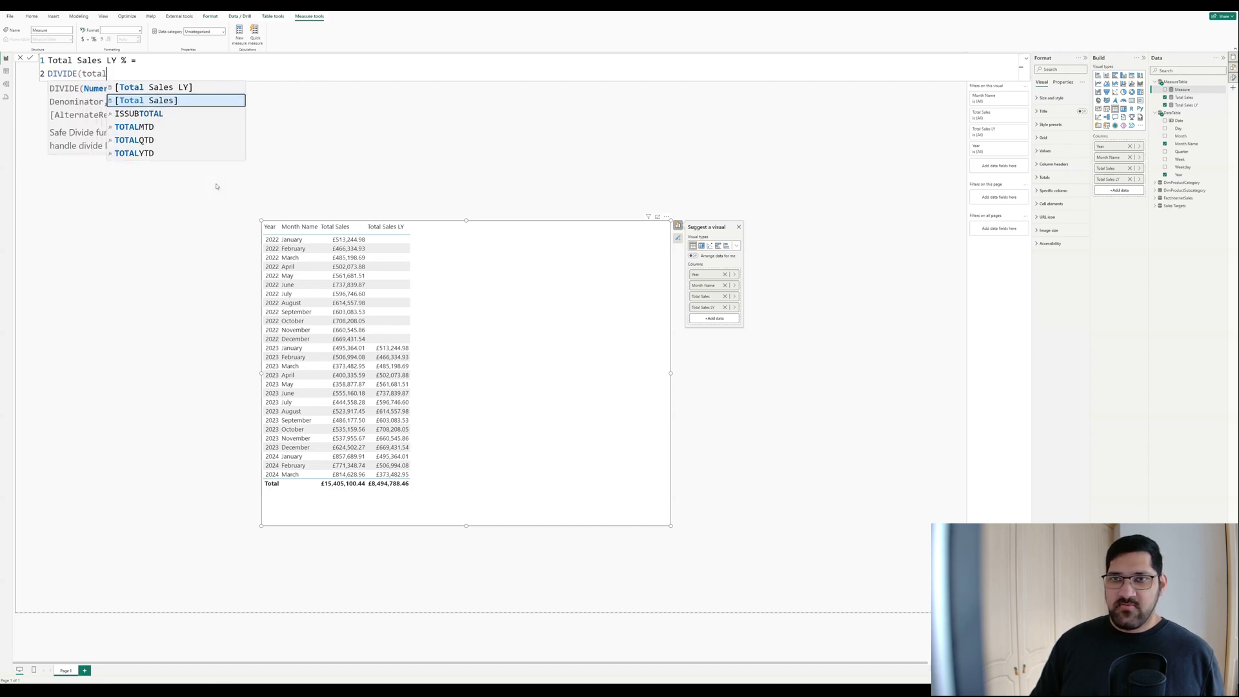
text( - total)
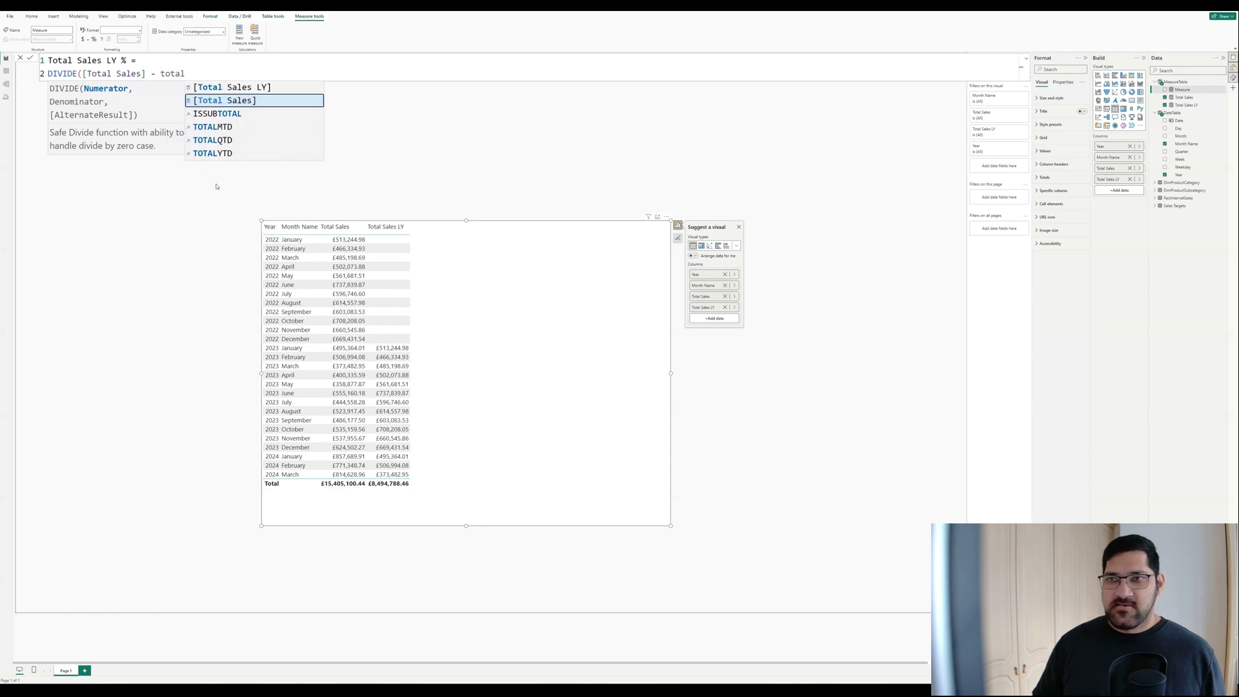
key(Up)
key(Tab)
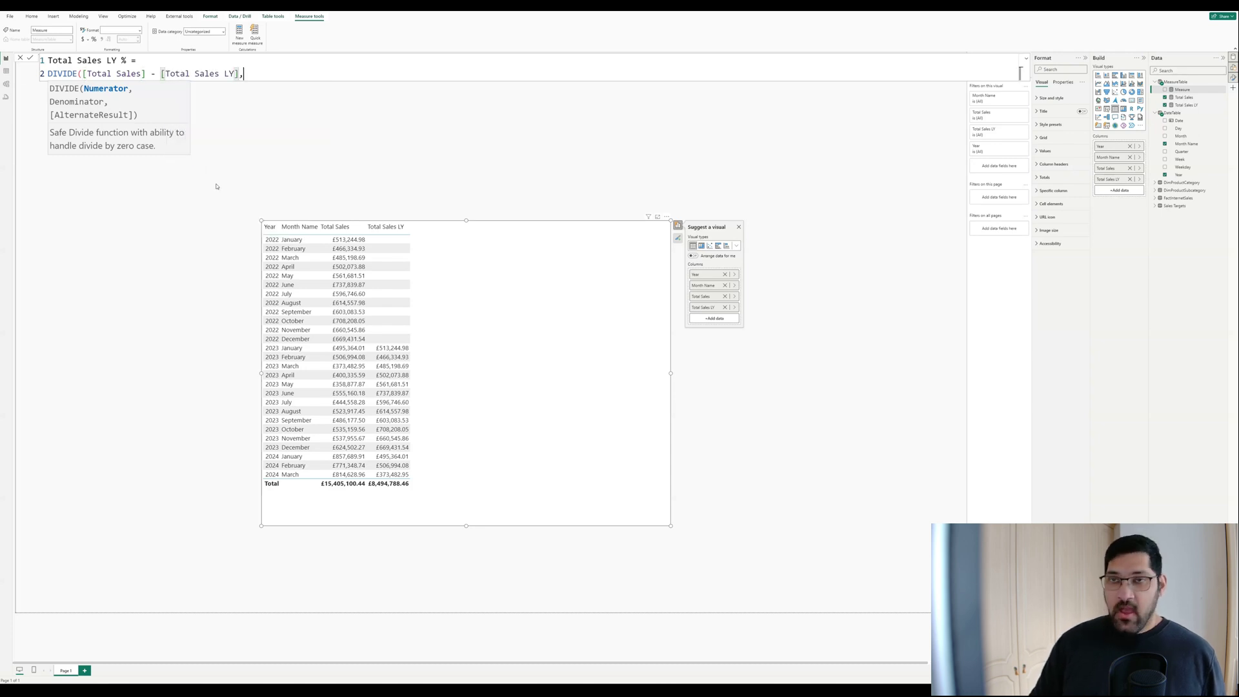
text(, )
text(total)
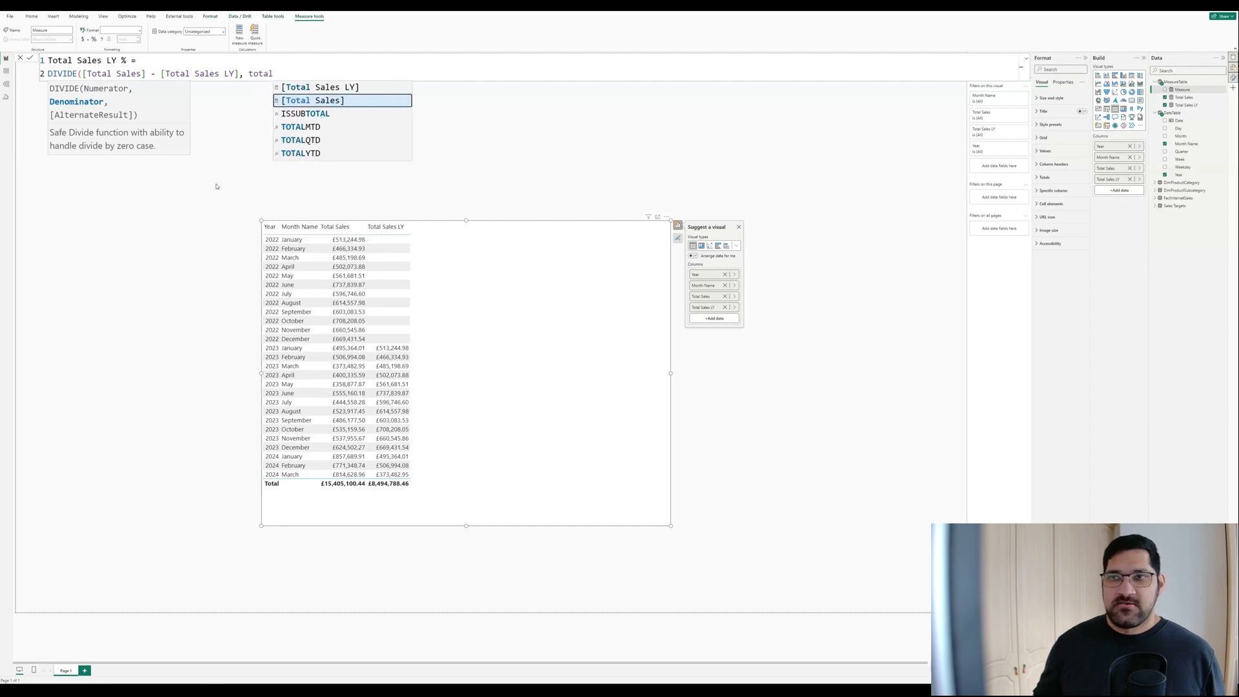
key(Up)
key(Tab)
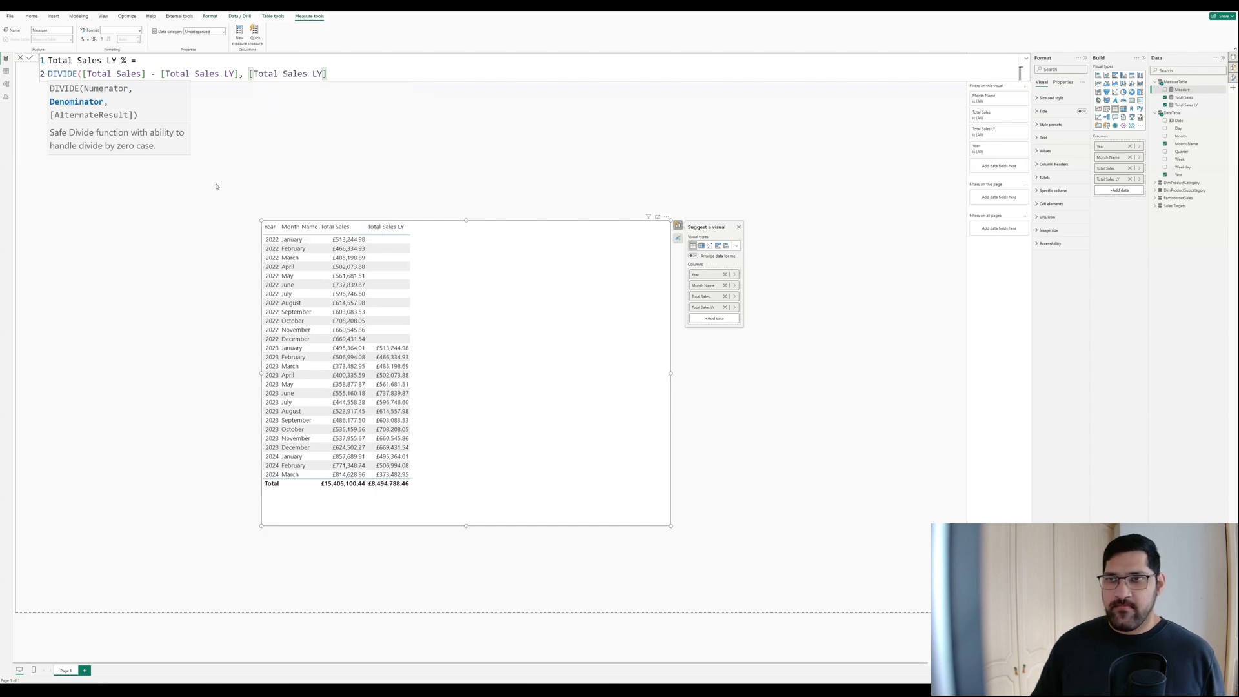
text())
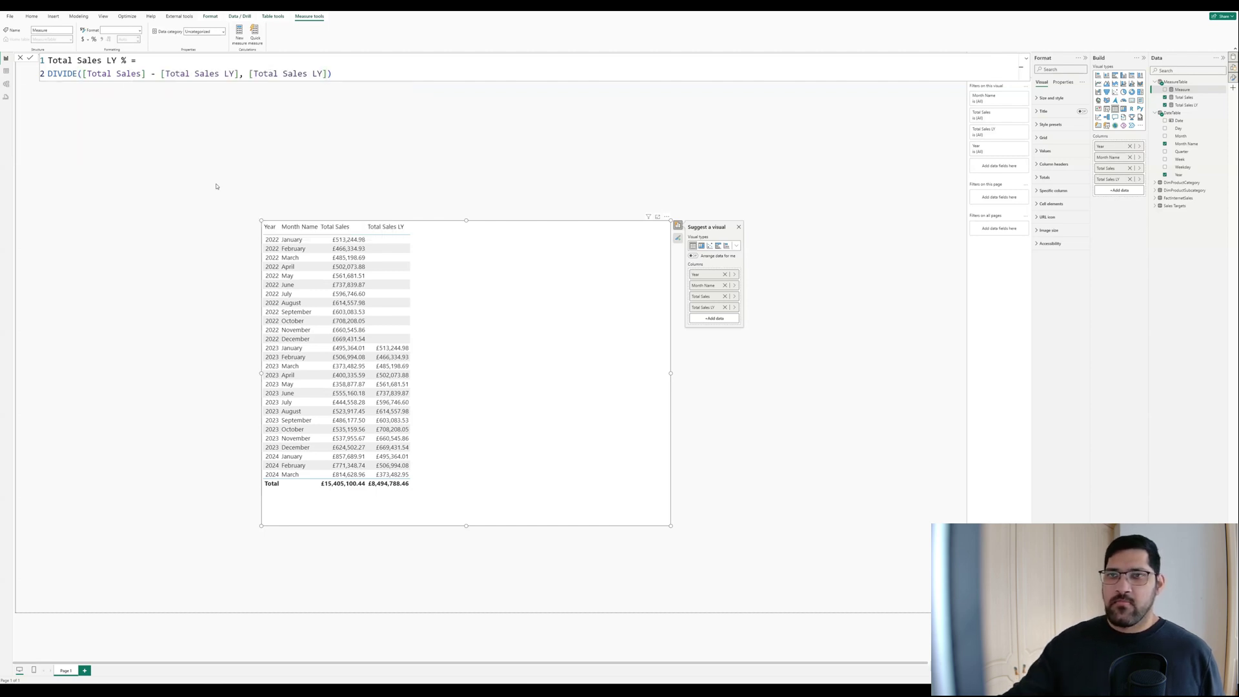
key(Return)
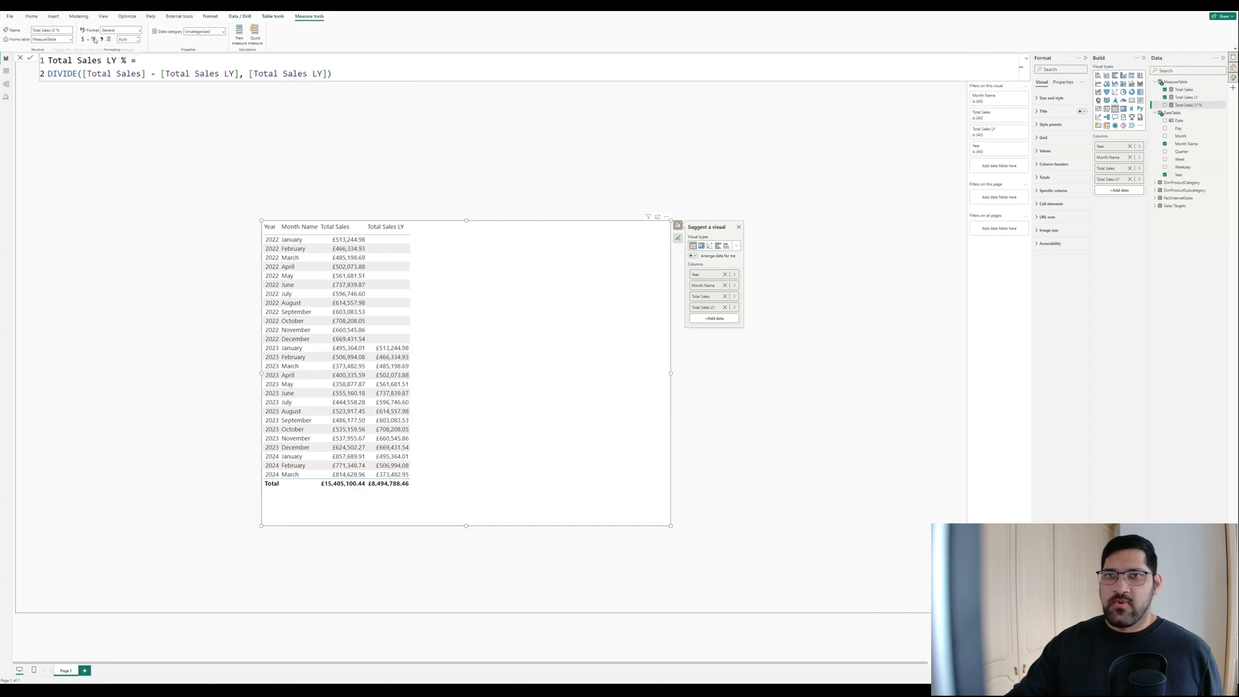
Format Total Sales LY % as a percentage, add it to the table, select Total Sales LY
click(94, 39)
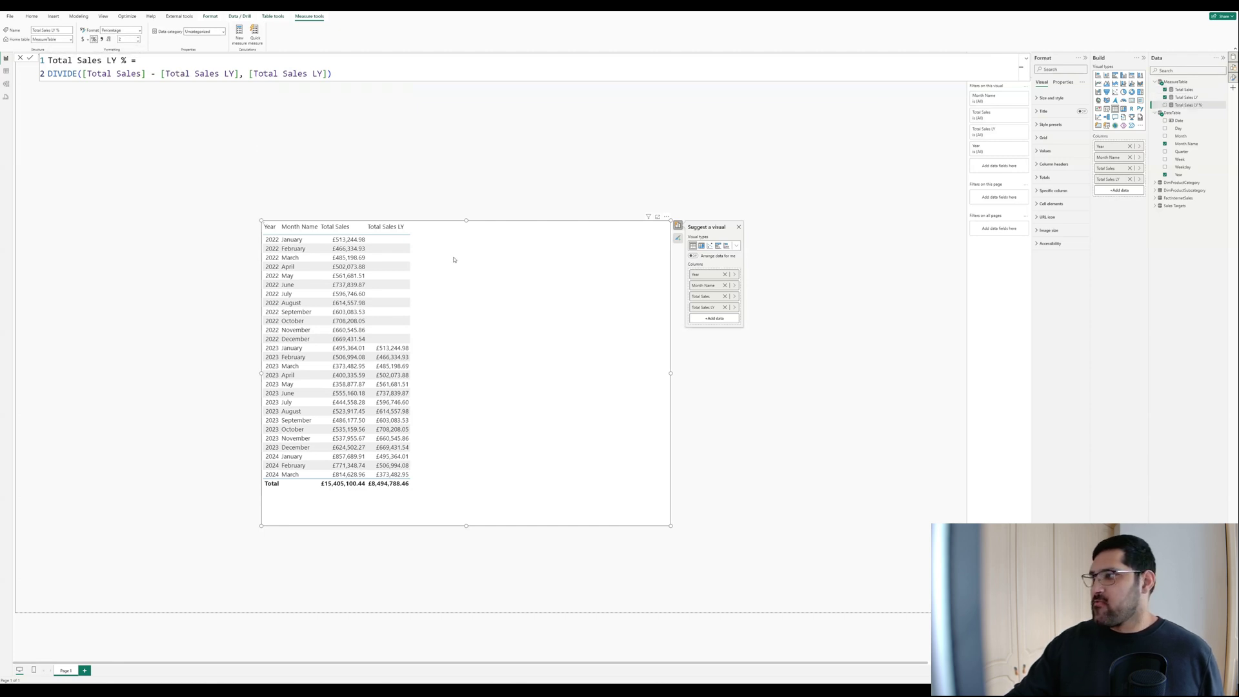
click(1191, 105)
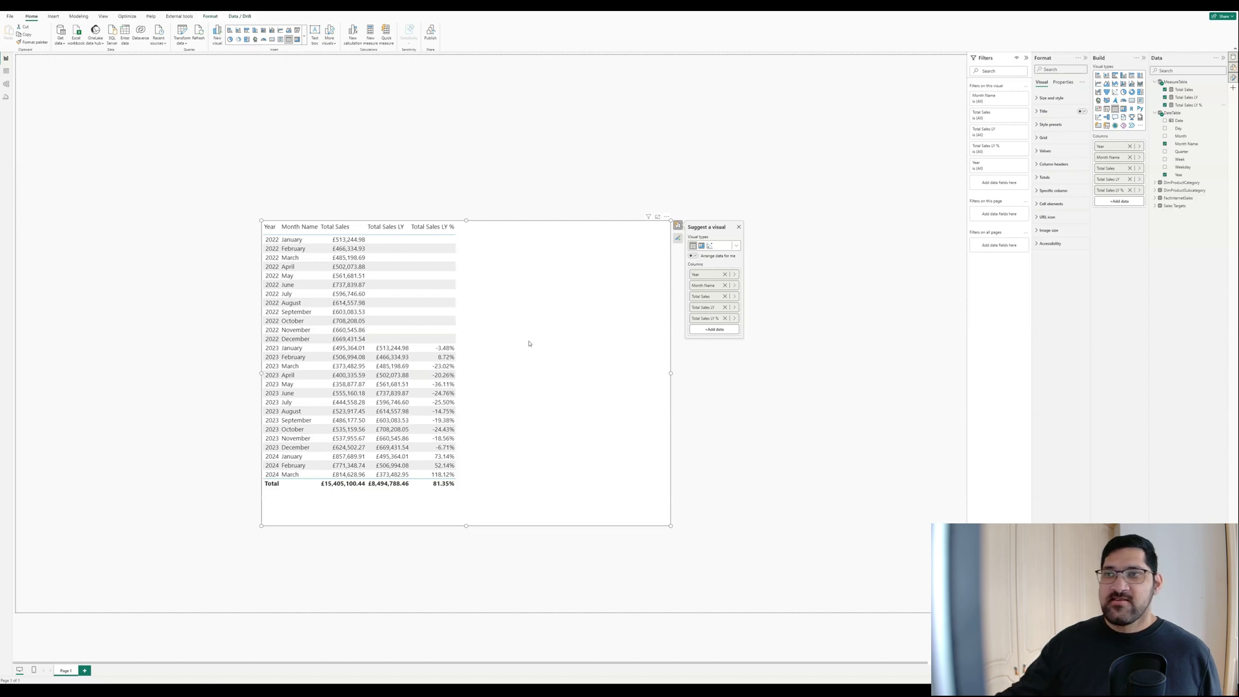
click(1187, 97)
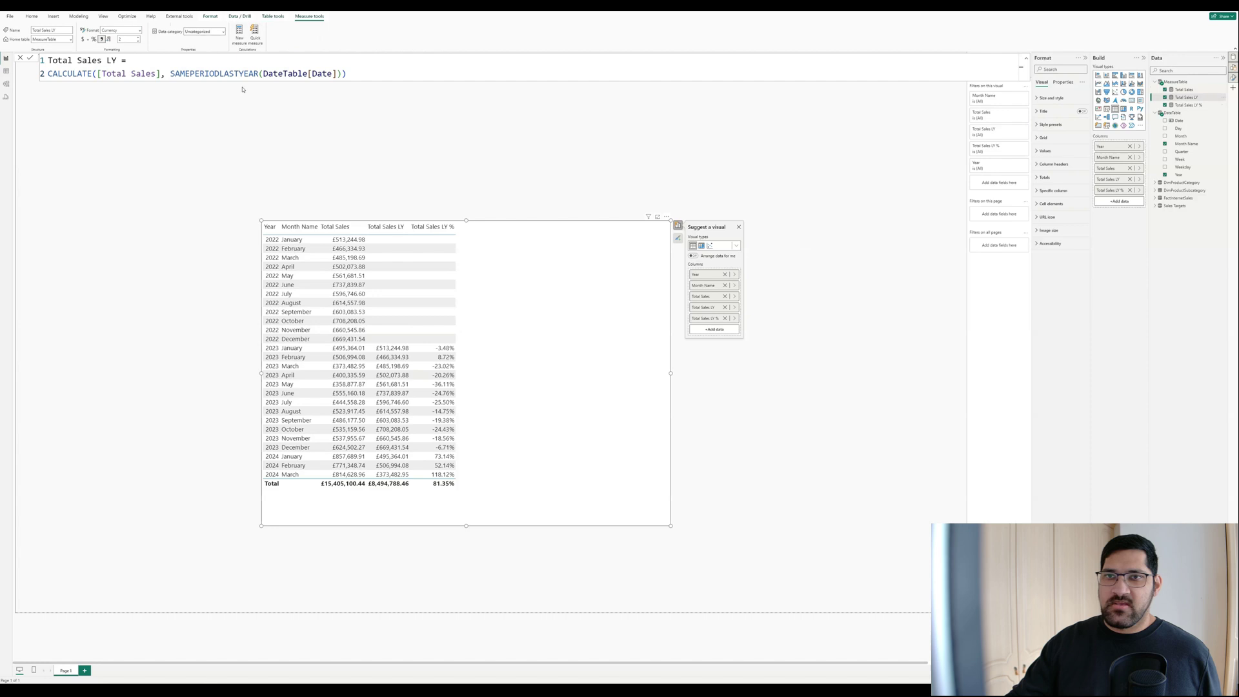
Start measure Total Sales LY % String with VAR symbol = IF([Total Sales LY %] > 0, "+")
key(alt+j+n)
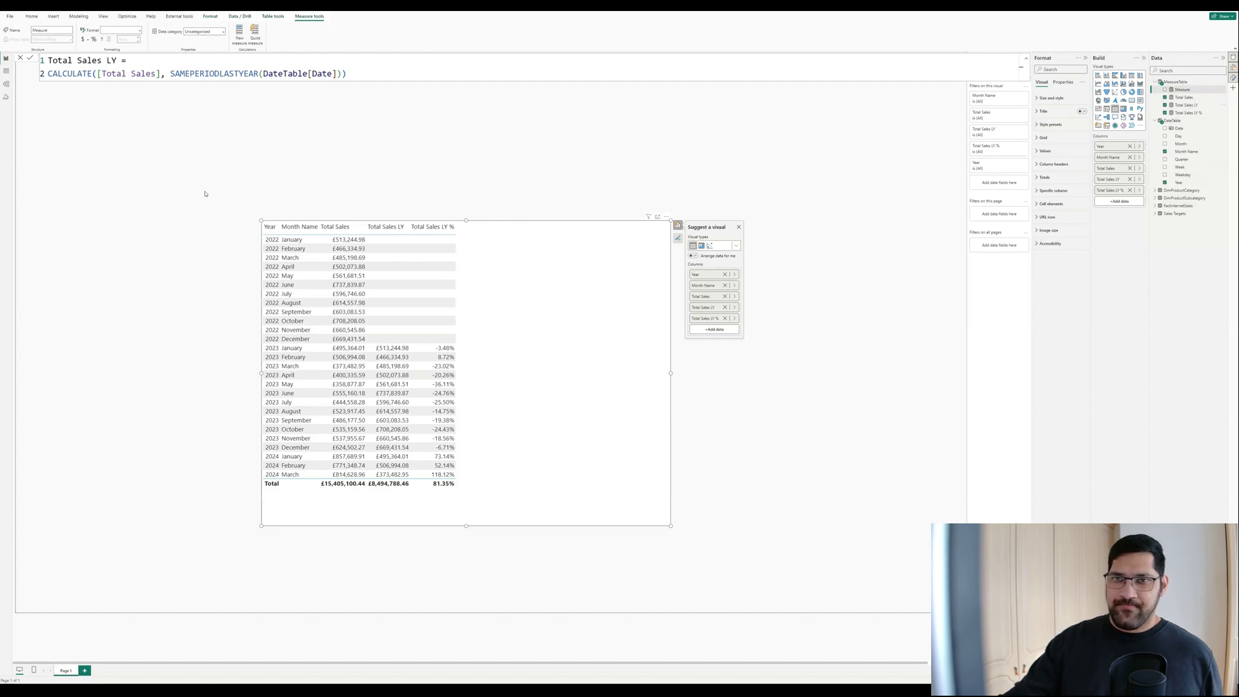
text(Total )
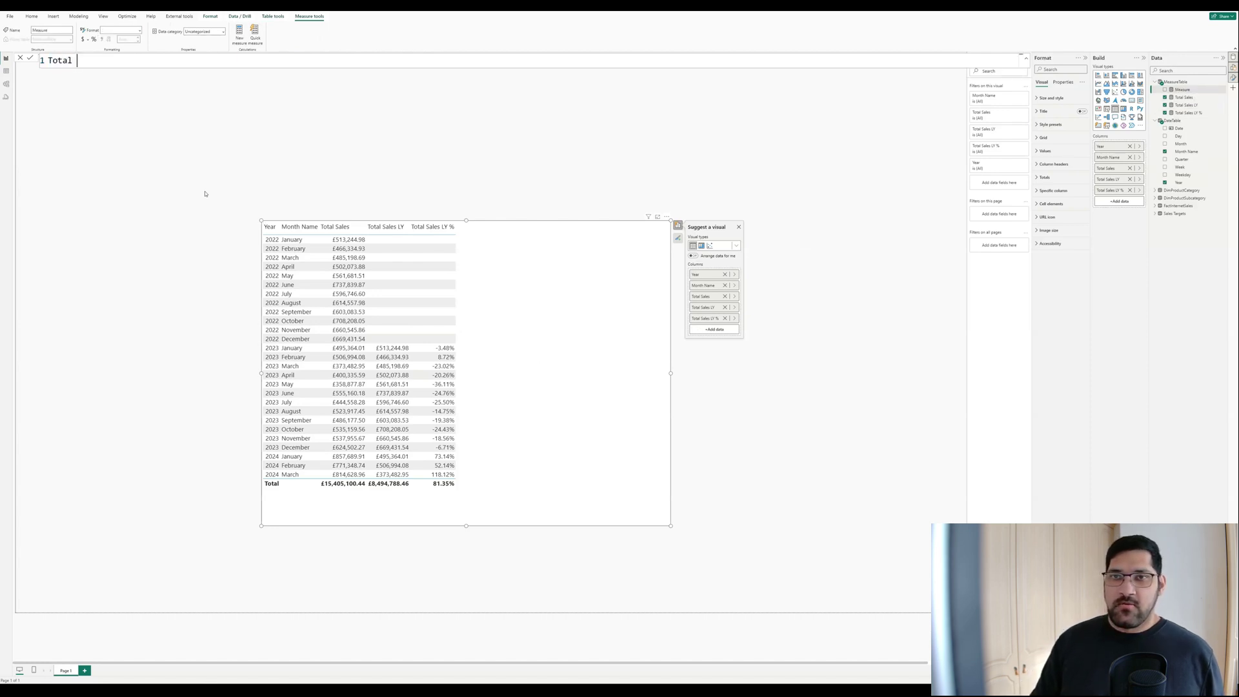
text(A)
key(BackSpace)
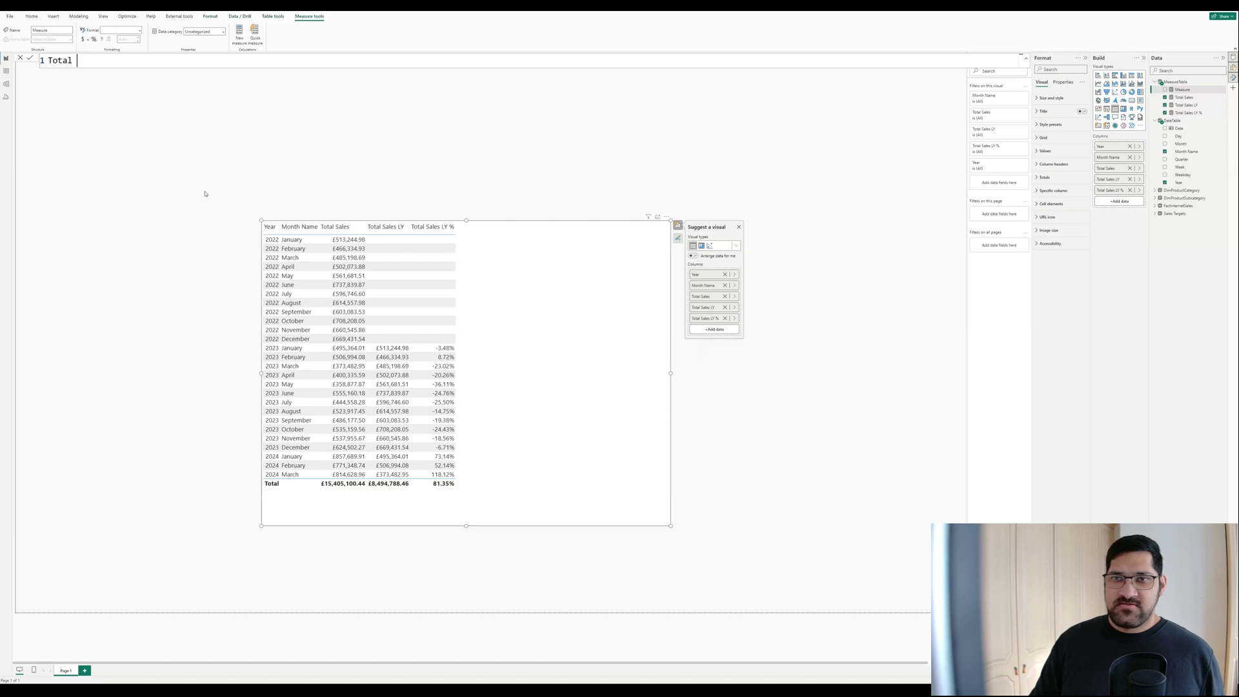
text(Sales LY )
text(%)
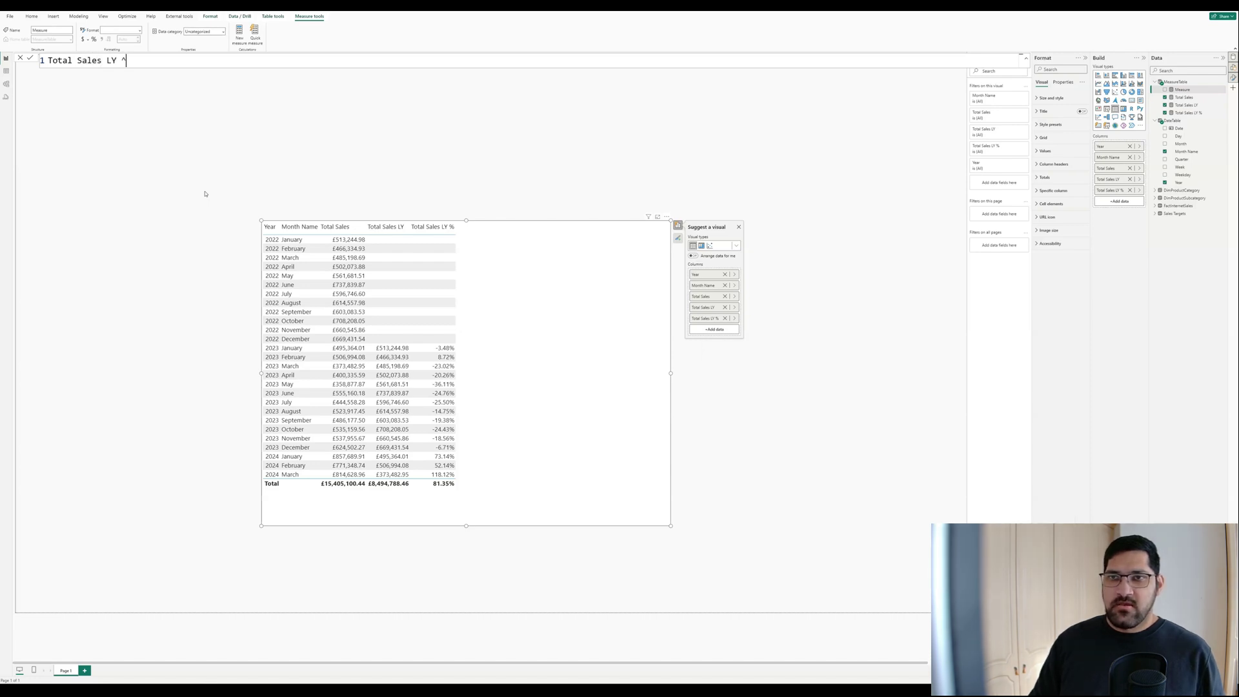
text( String )
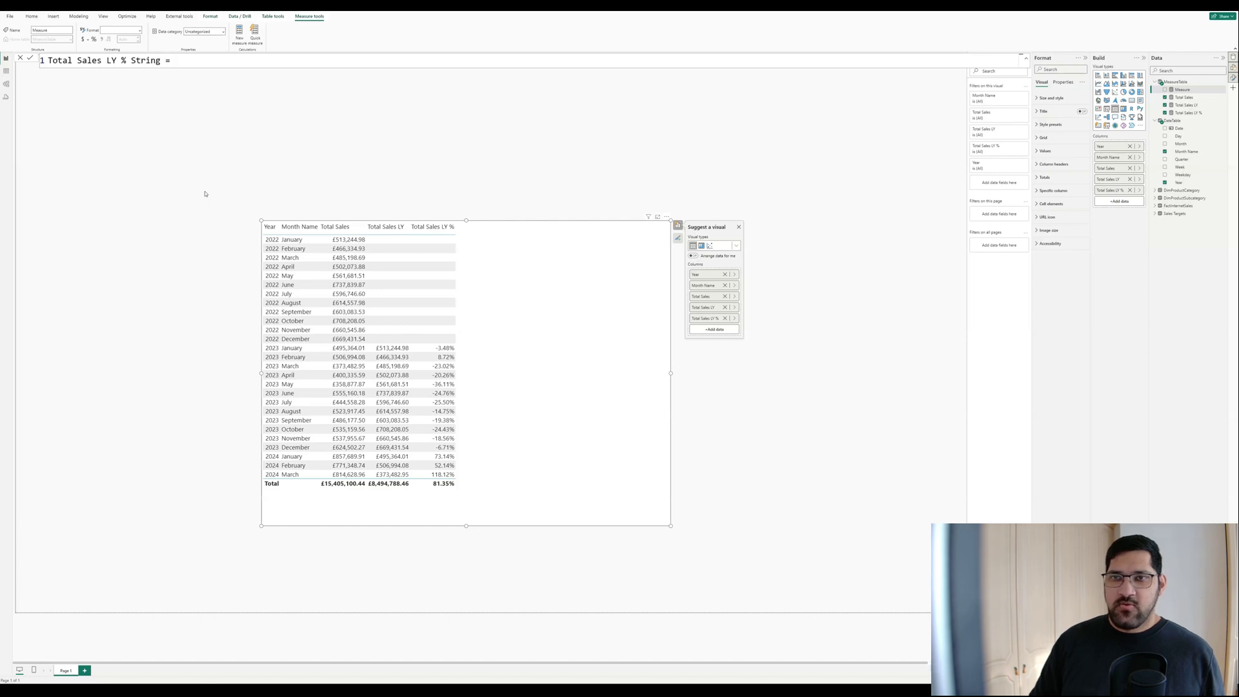
text(=)
key(shift+Return)
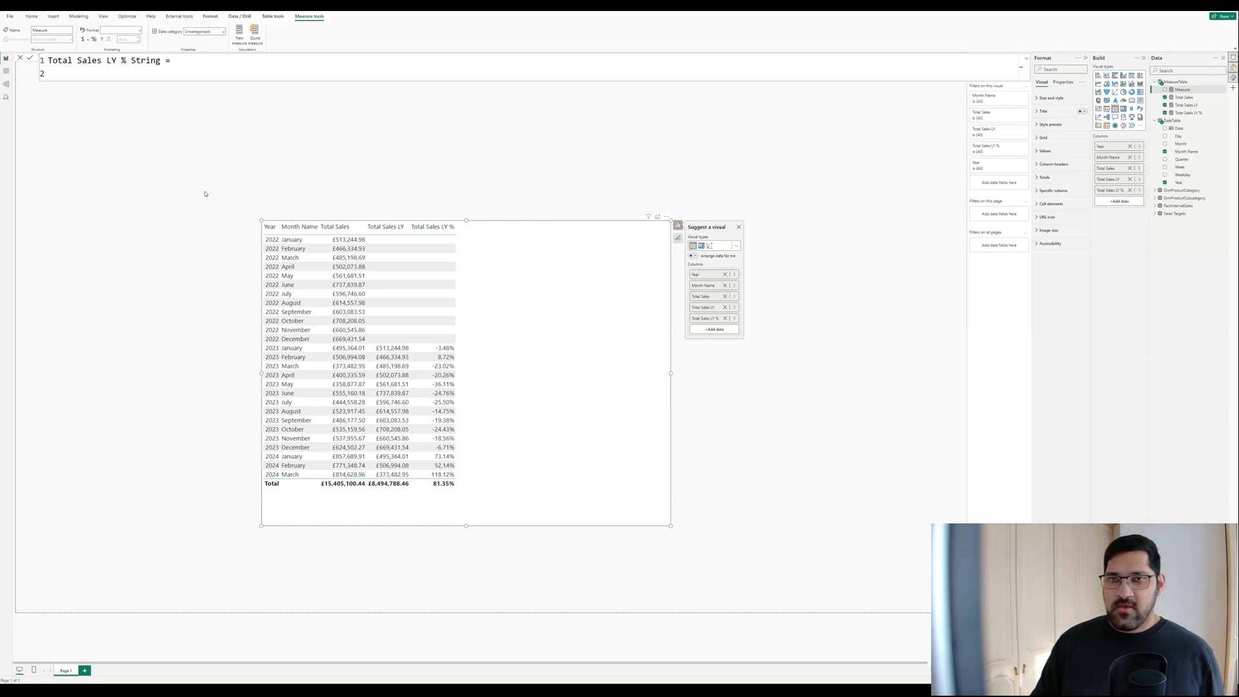
text(VAR )
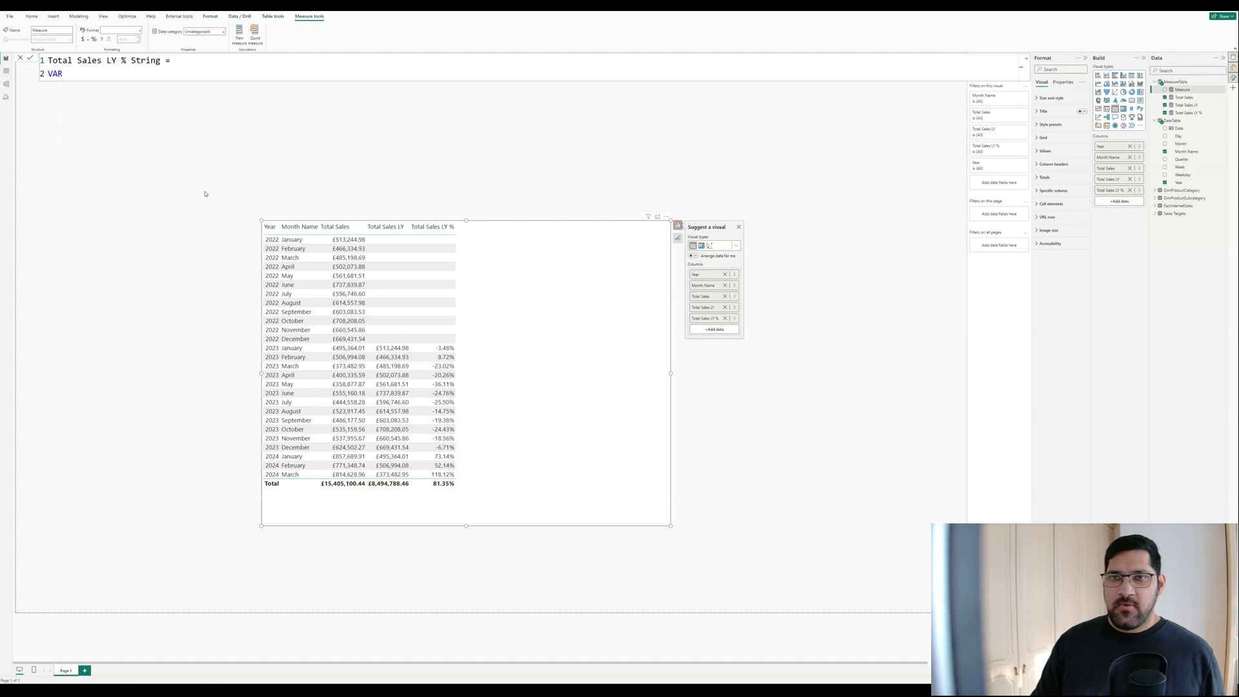
text(symbol)
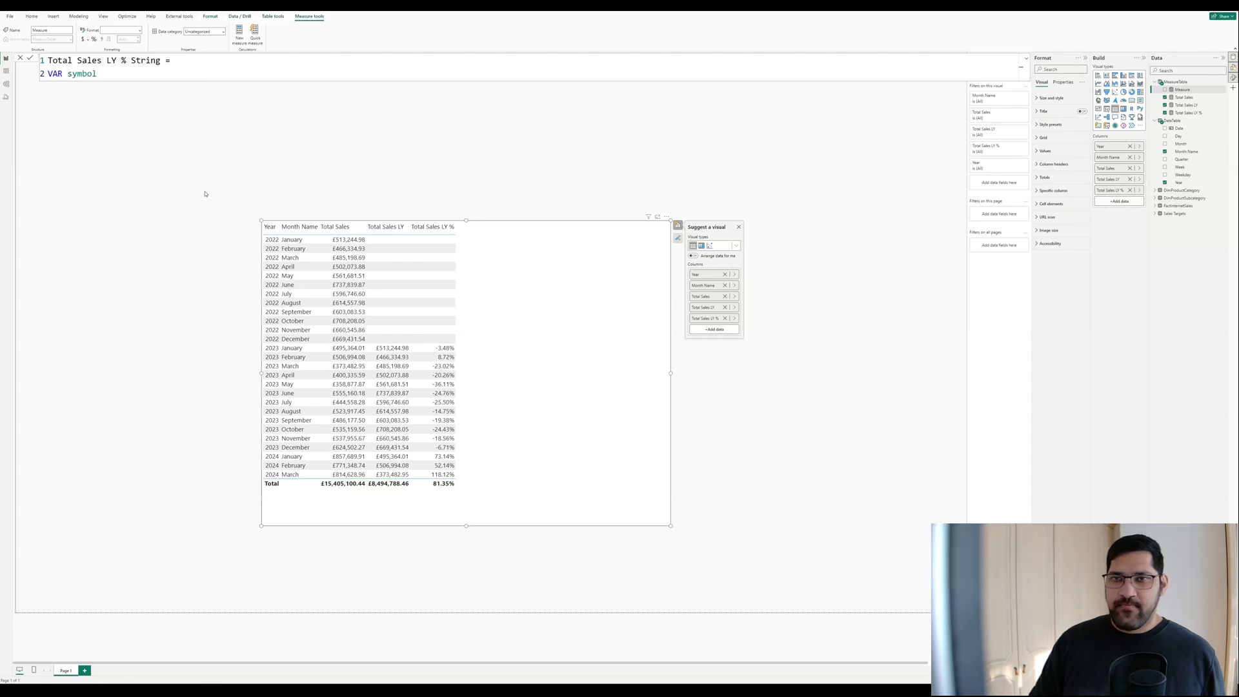
text( = if )
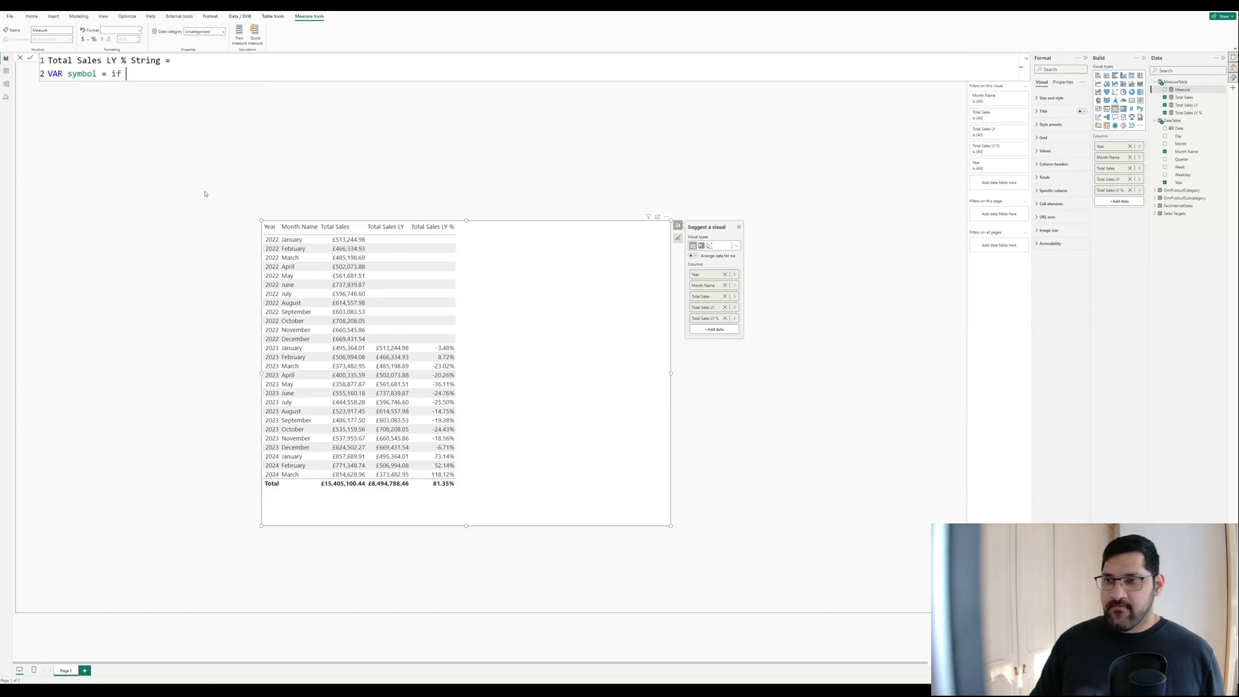
text(()
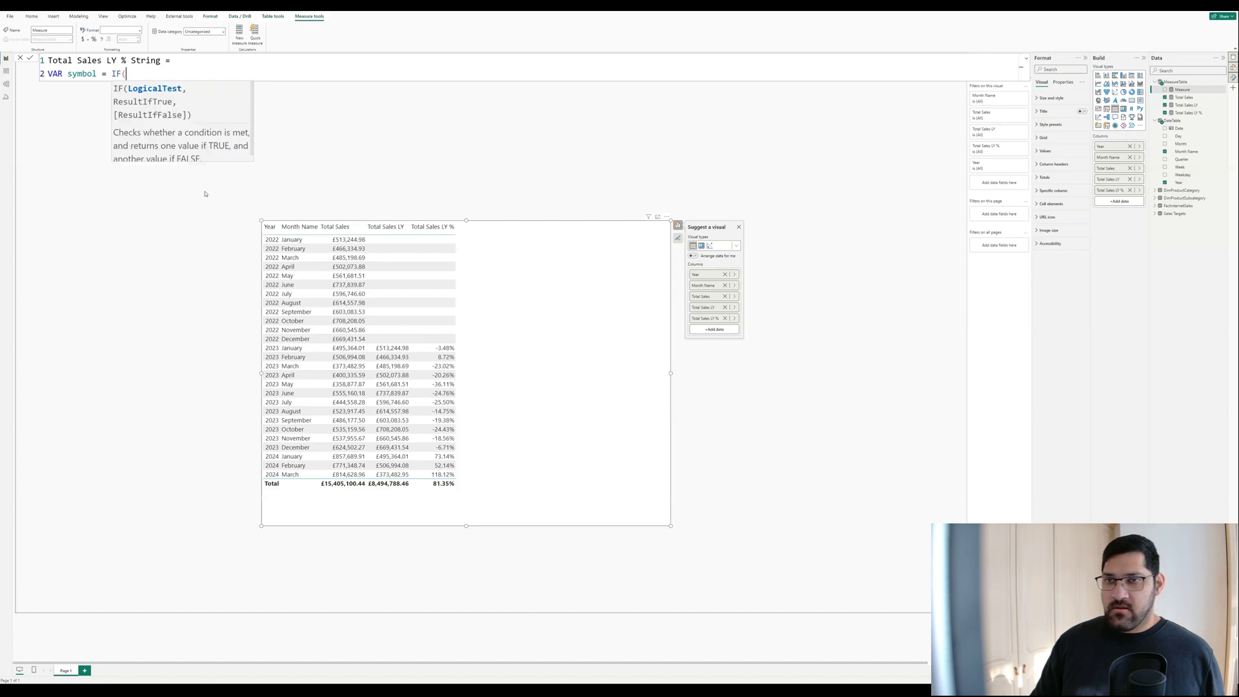
text(total)
key(Up)
key(Up)
key(Tab)
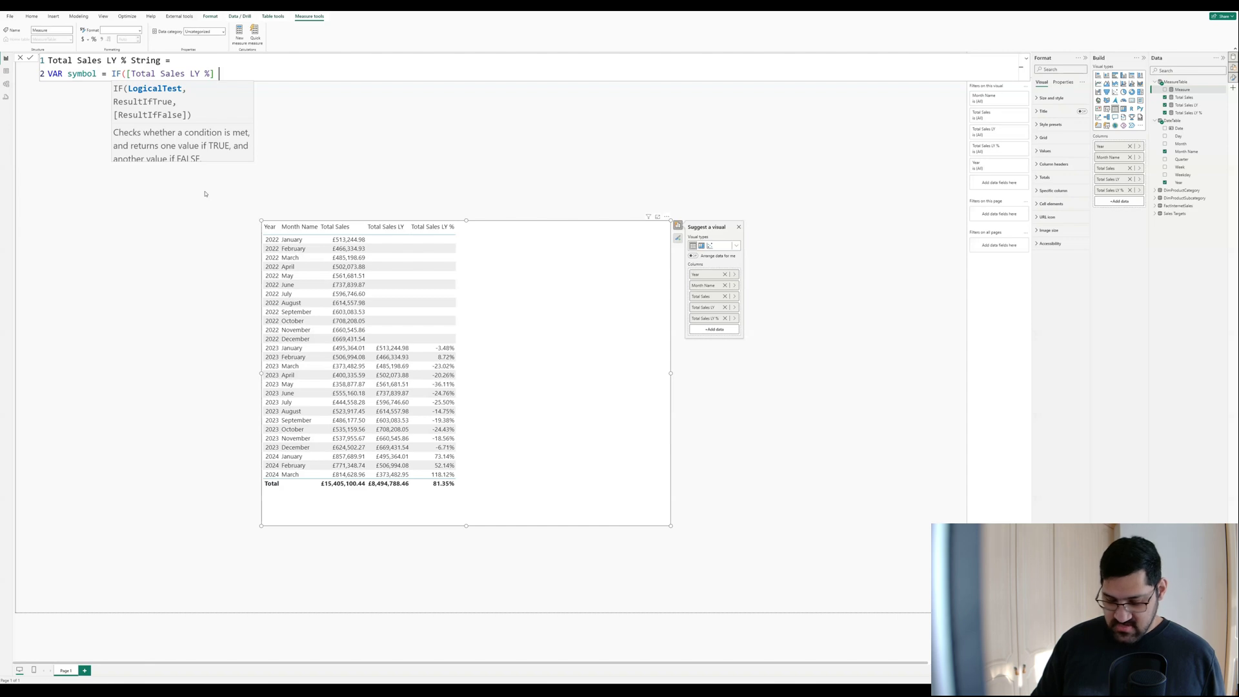
text(> 0, ")
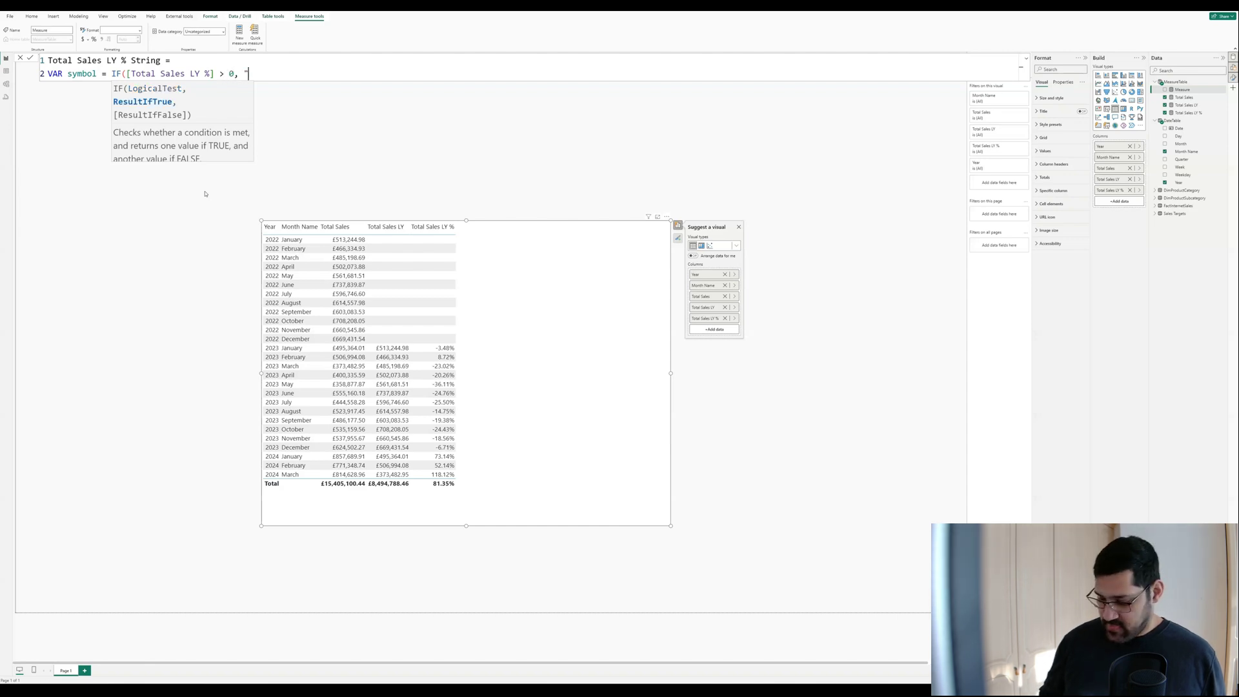
text(+"))
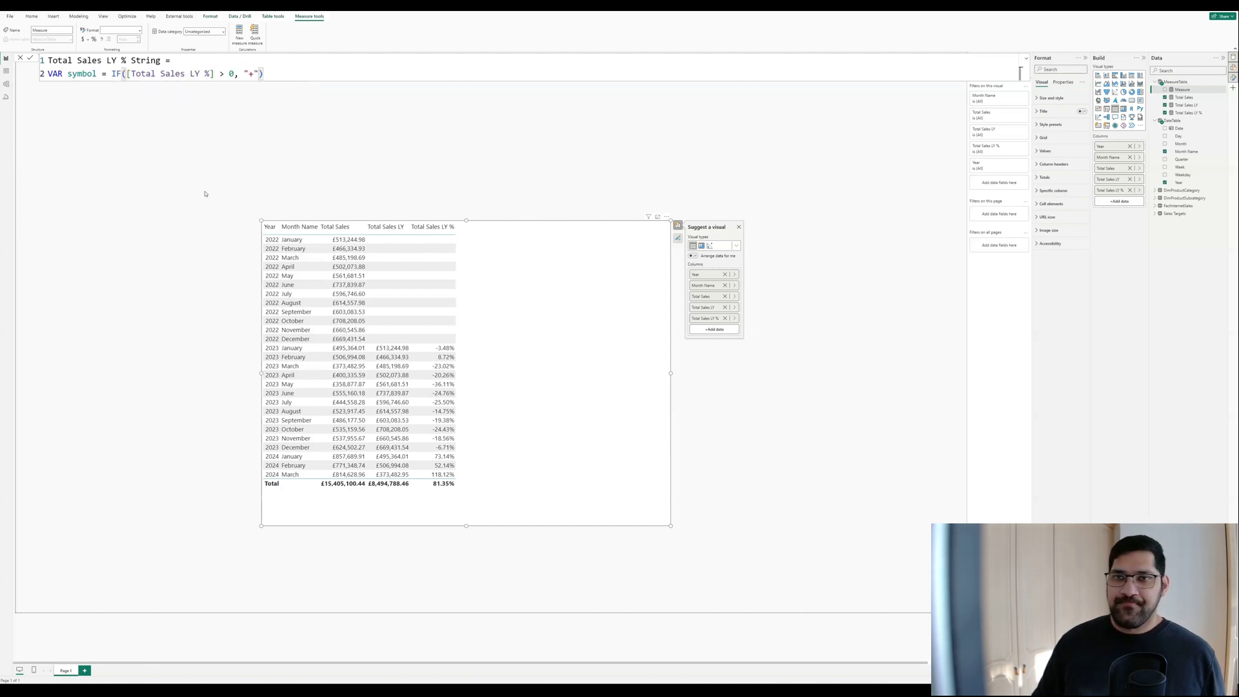
Add VAR FormatLYDiff = FORMAT([Total Sales LY %], "##0%")
key(shift+Return)
text(VAR )
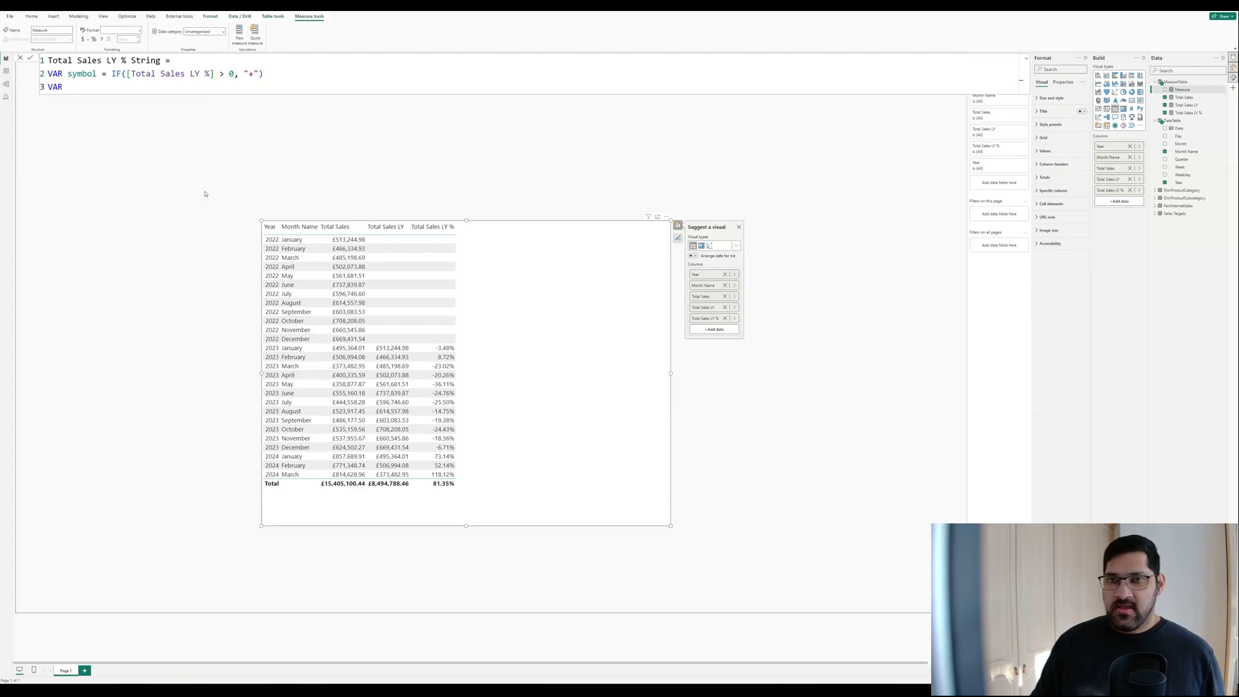
text(Format)
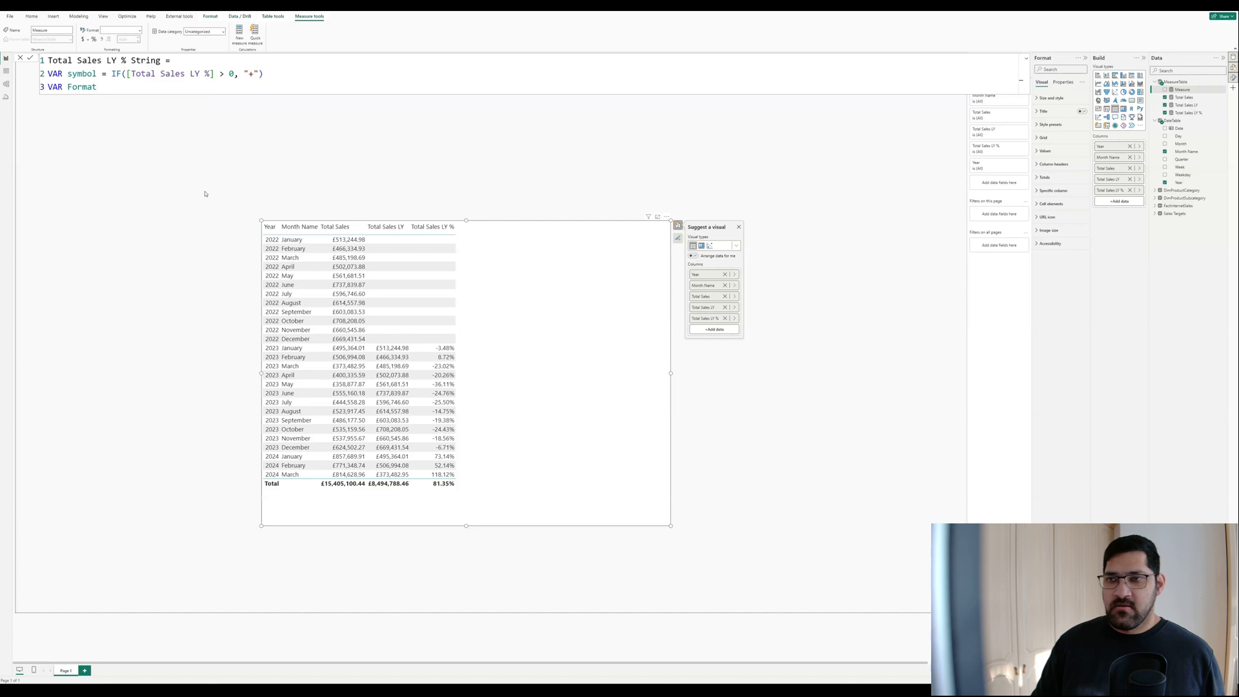
text(LYDiff = )
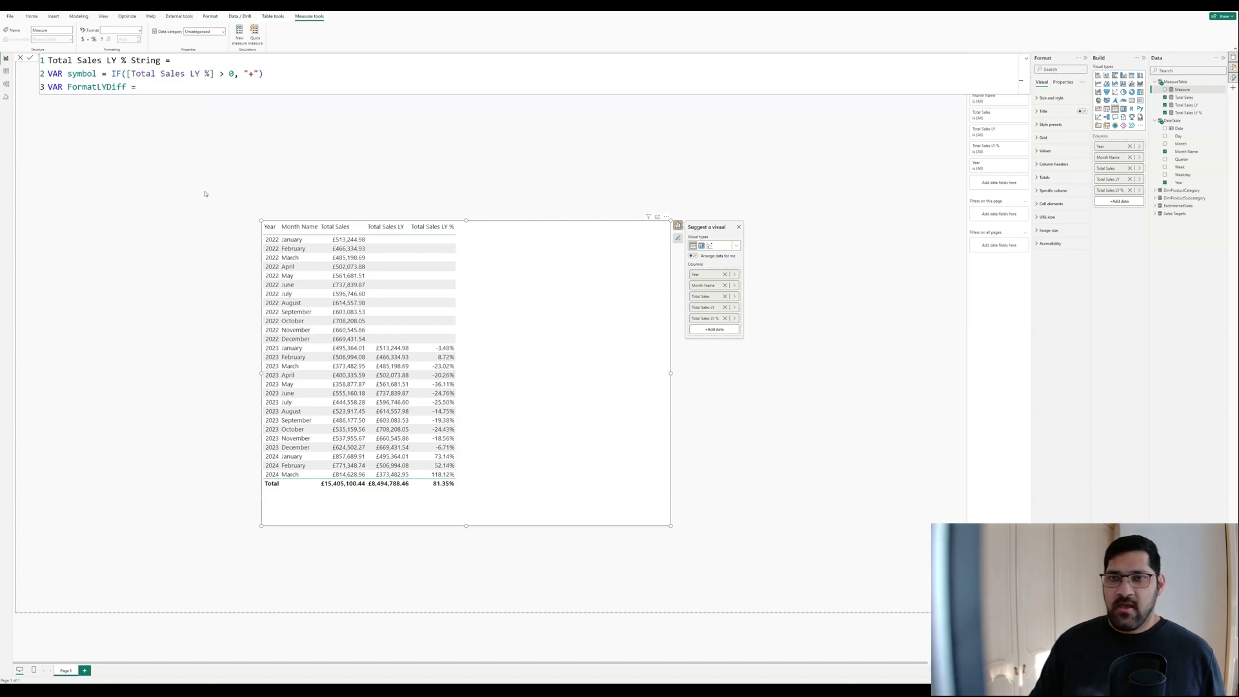
text(for)
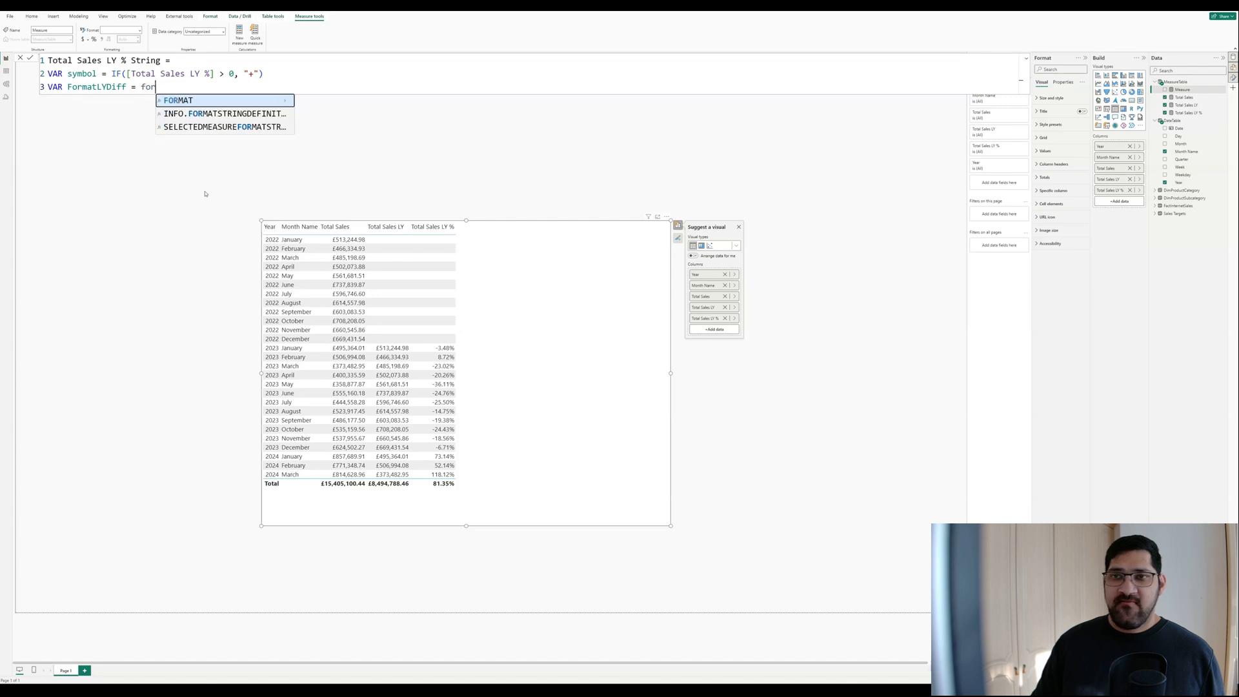
key(Tab)
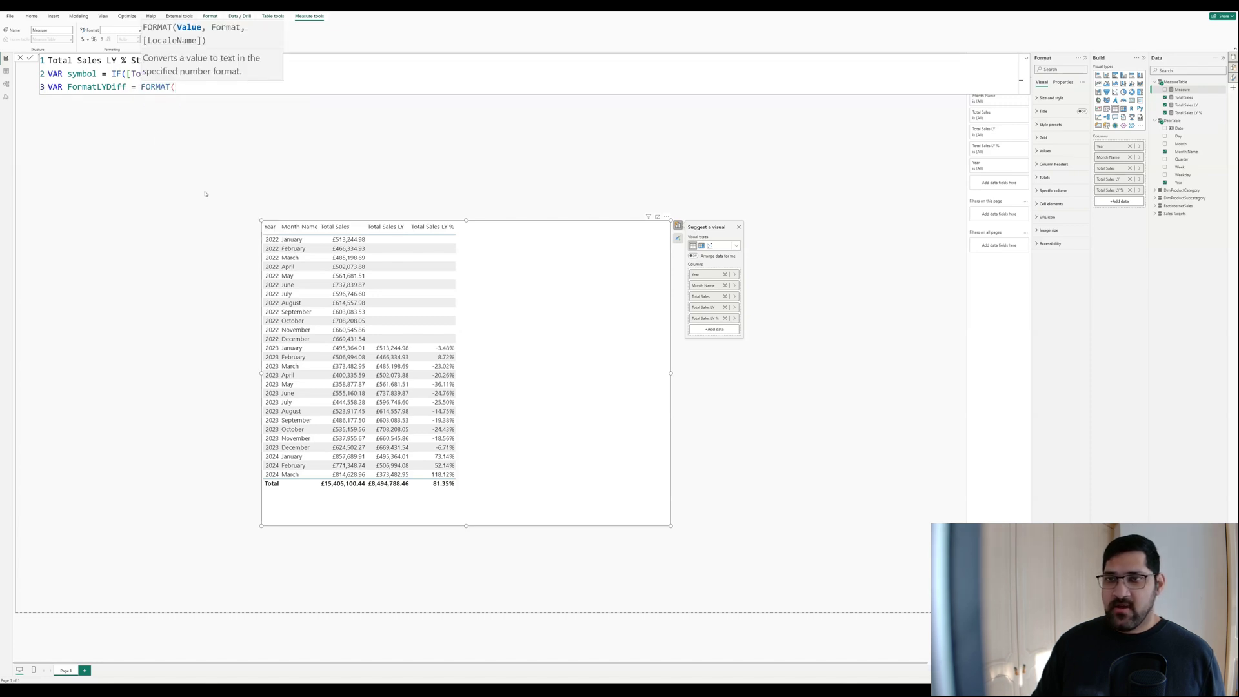
text(total)
key(Up)
key(Up)
key(Up)
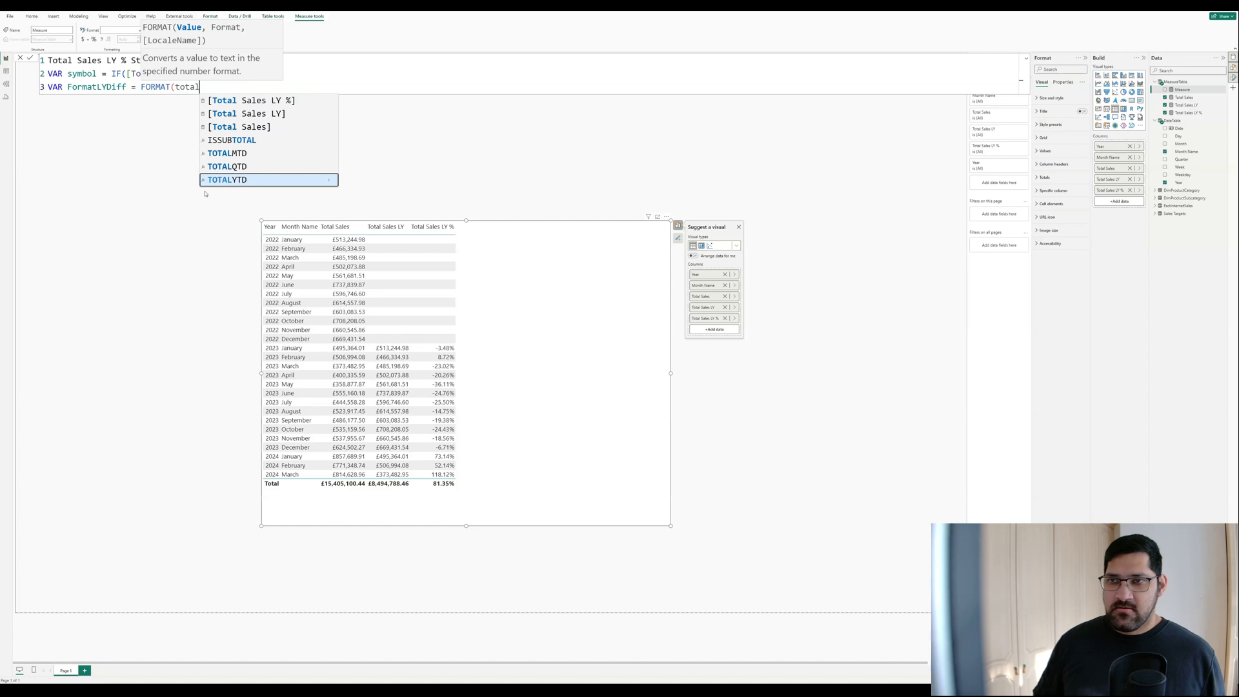
key(Escape)
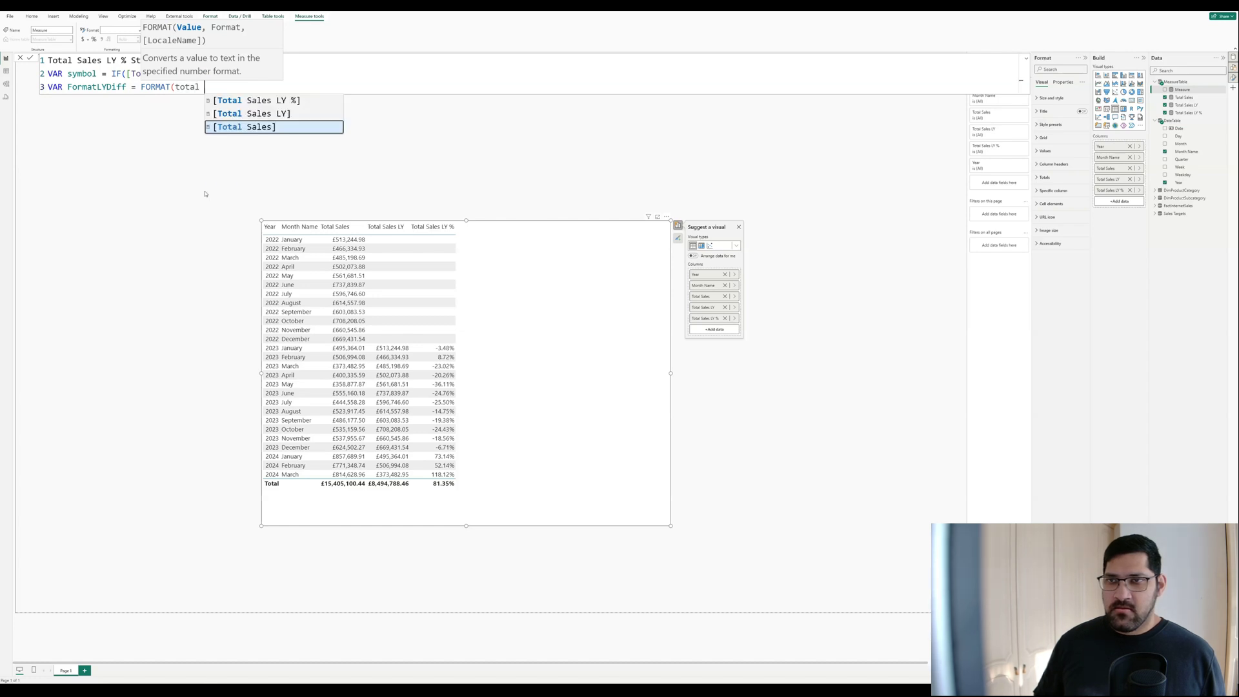
key(Up)
key(Up)
key(Tab)
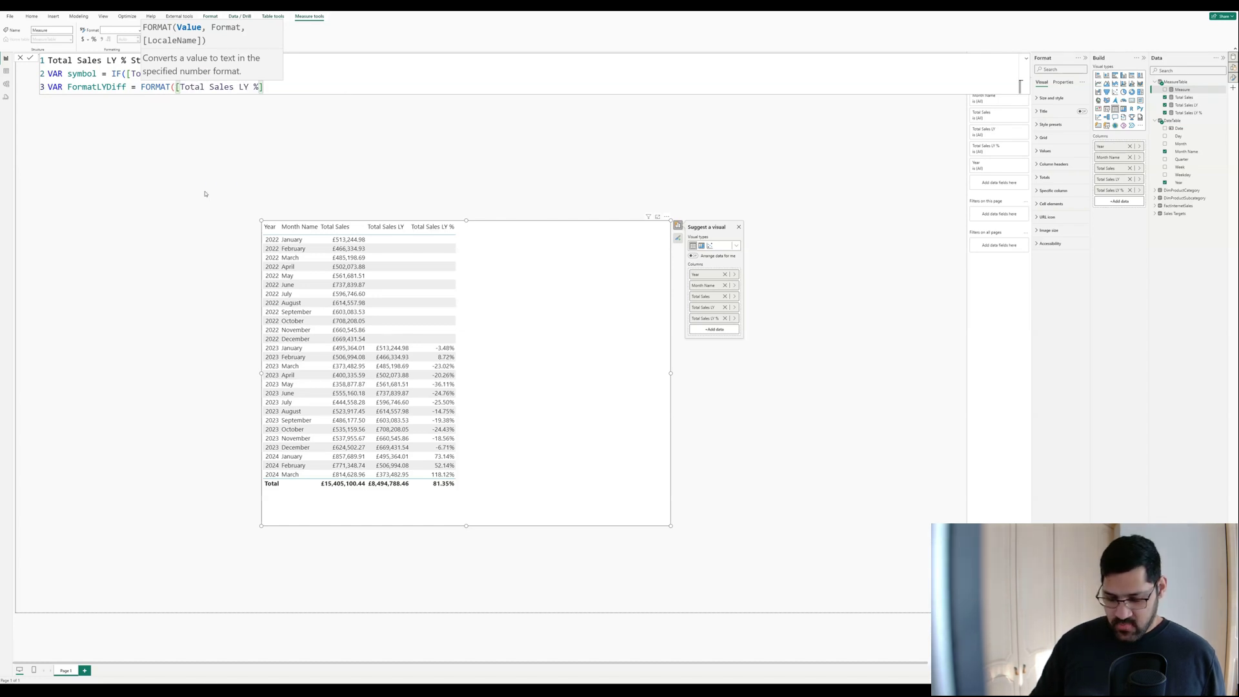
text(, ")
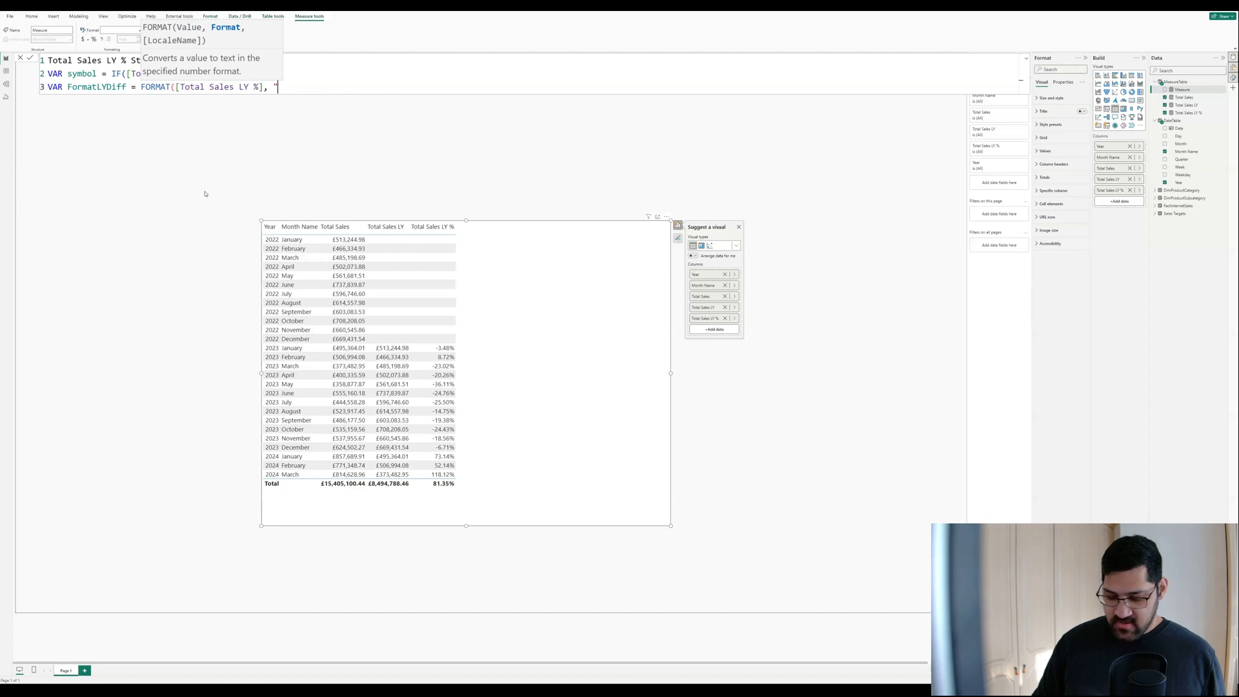
text(##0)
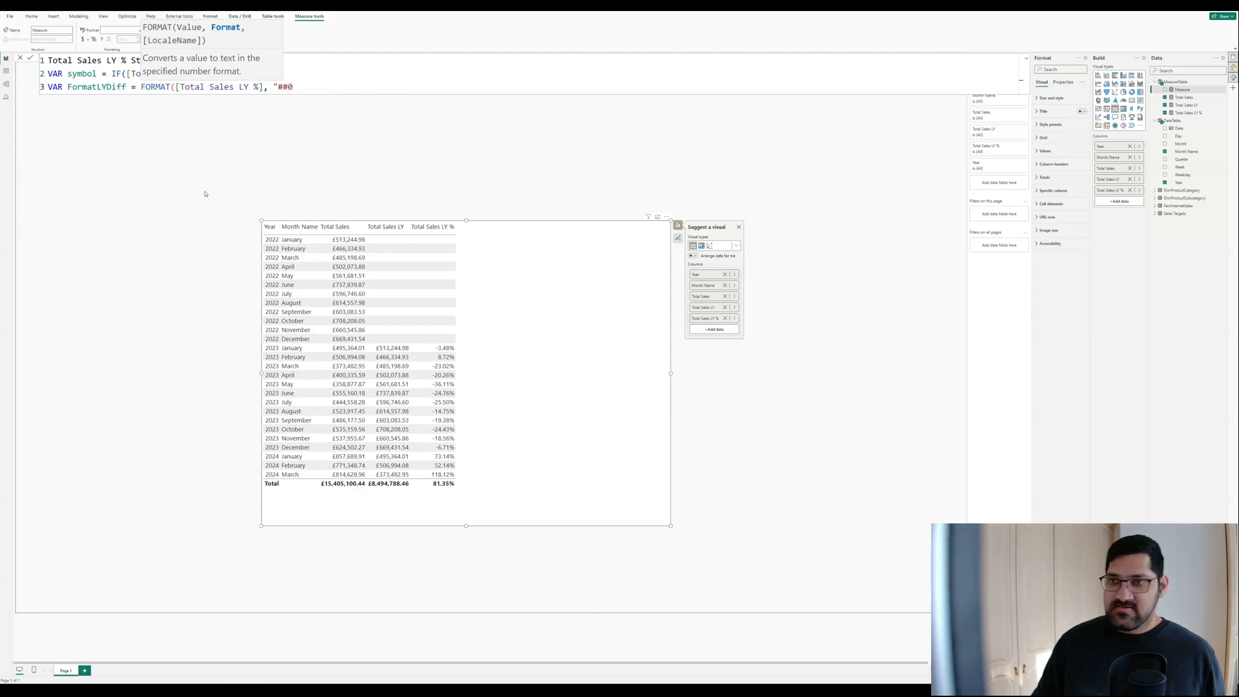
text(%")
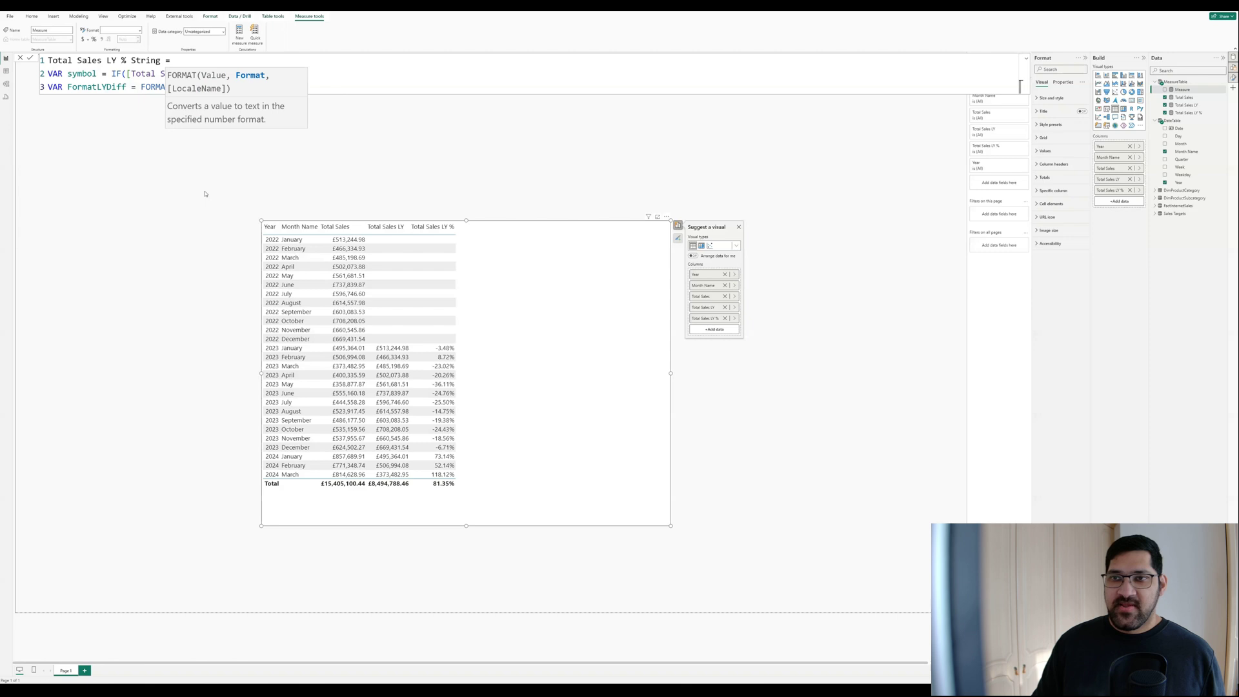
text())
Finish with RETURN symbol & FormatLYDiff and commit the measure
key(shift+Return)
text(RETURN)
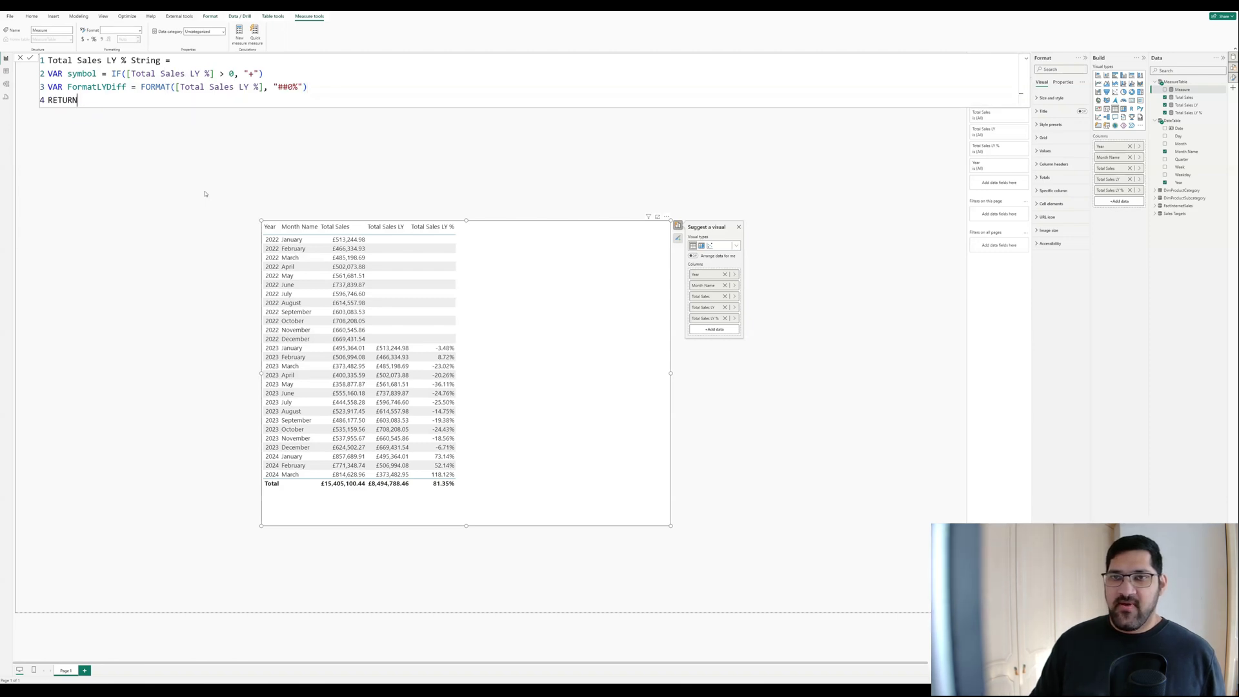
key(shift+Return)
text(symbol )
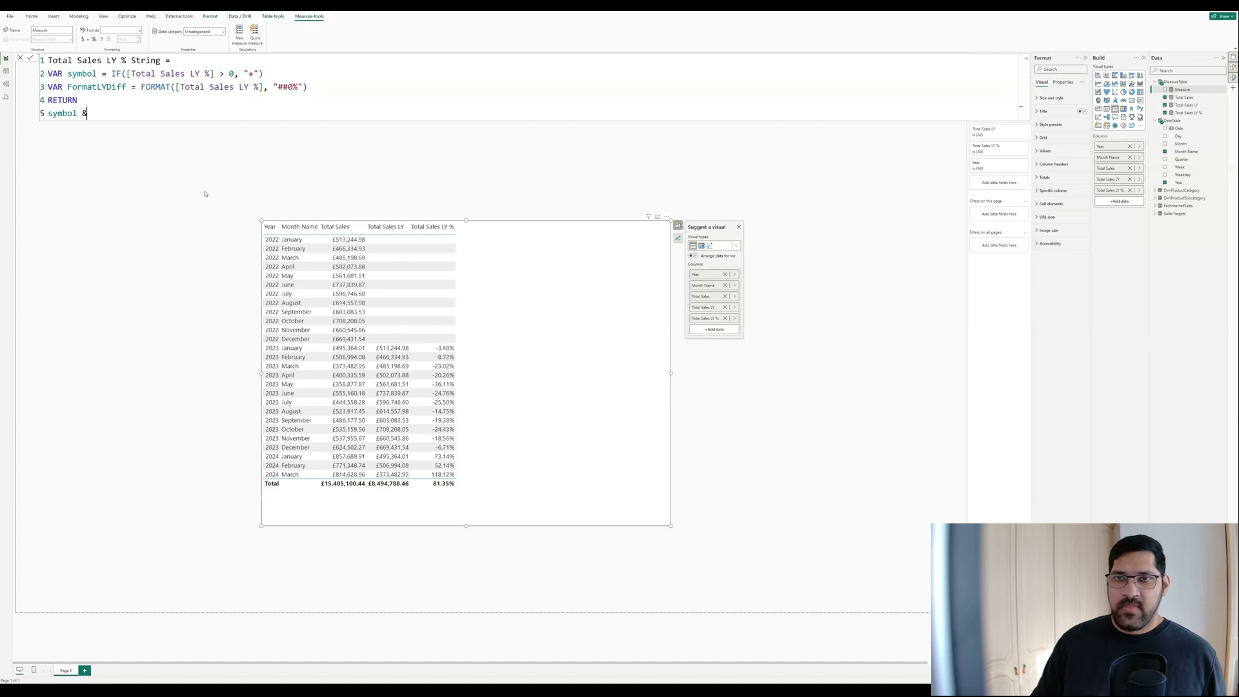
text(& For)
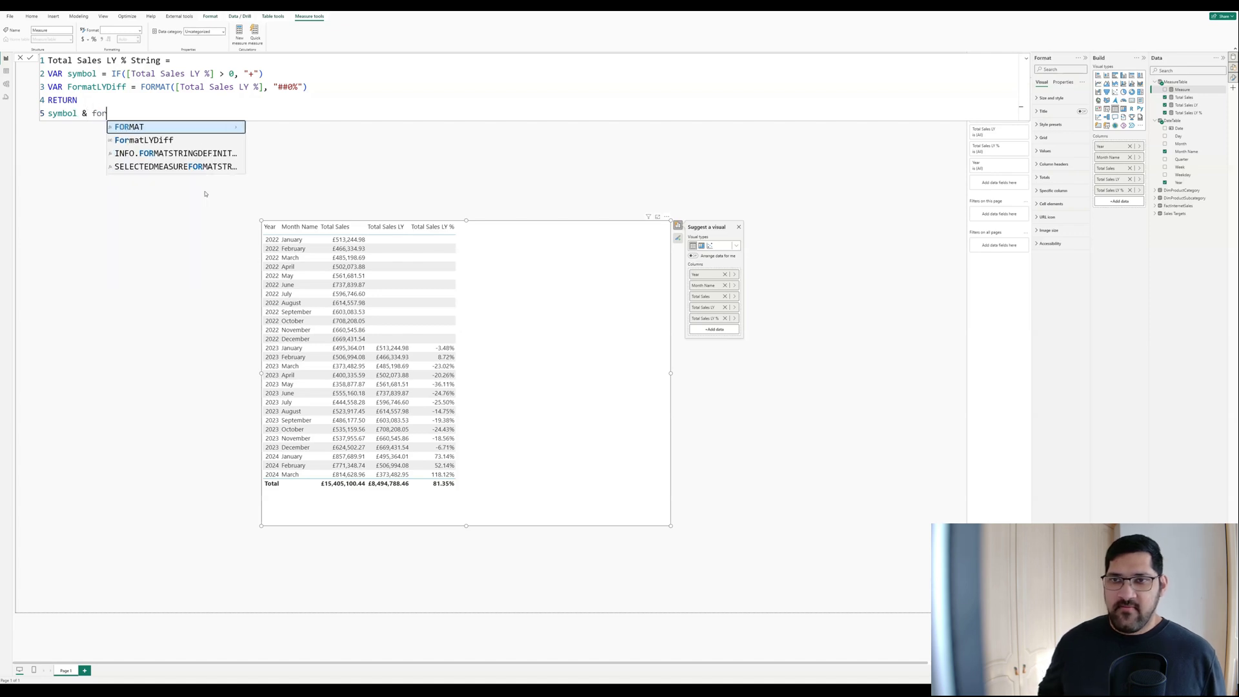
key(Down)
key(Tab)
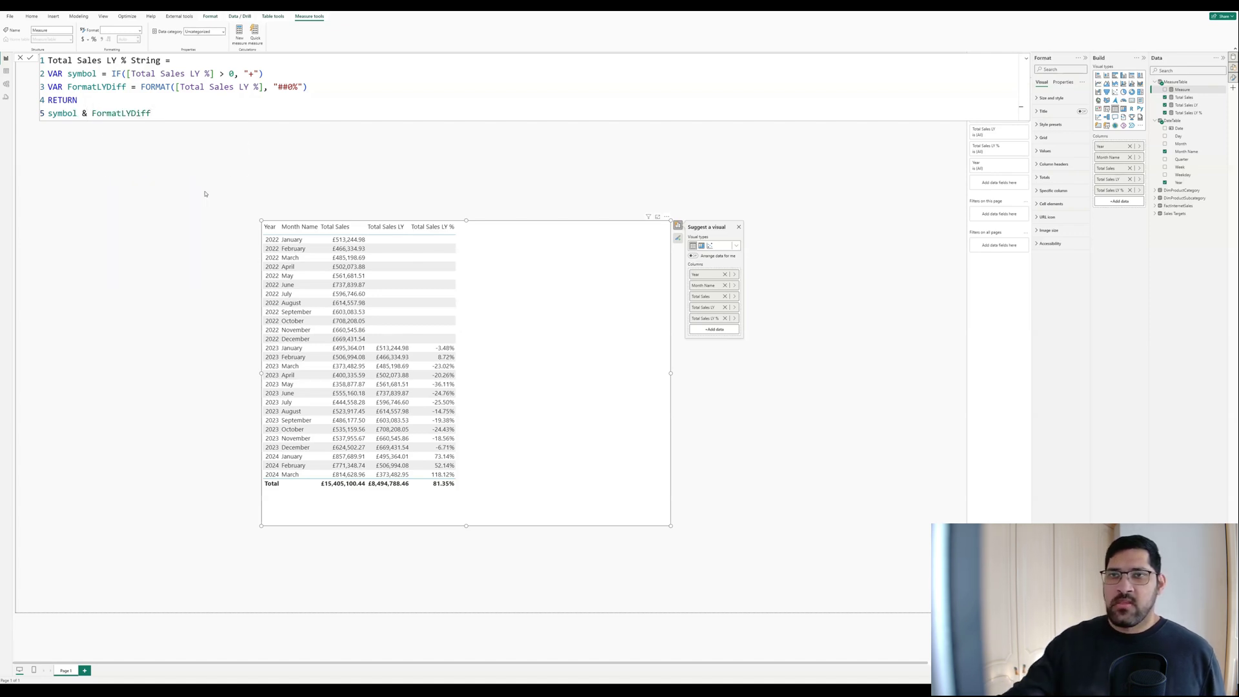
key(Return)
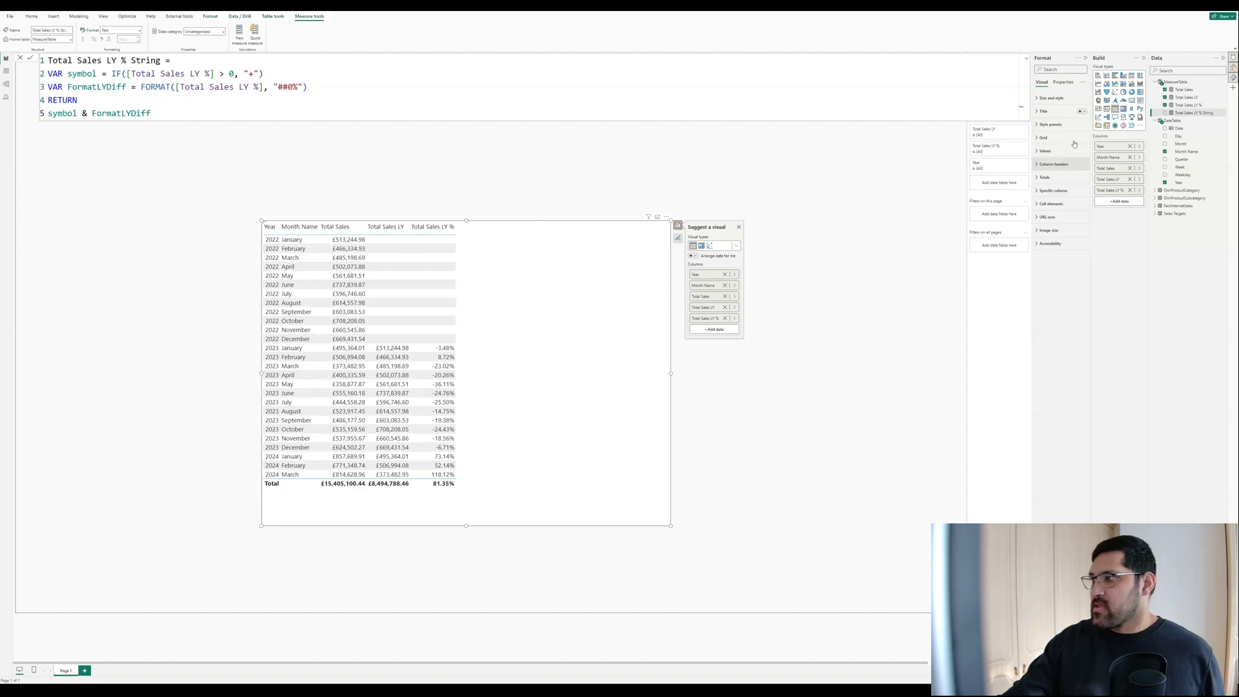
Tick Total Sales LY % String to add it as a table column
click(1179, 113)
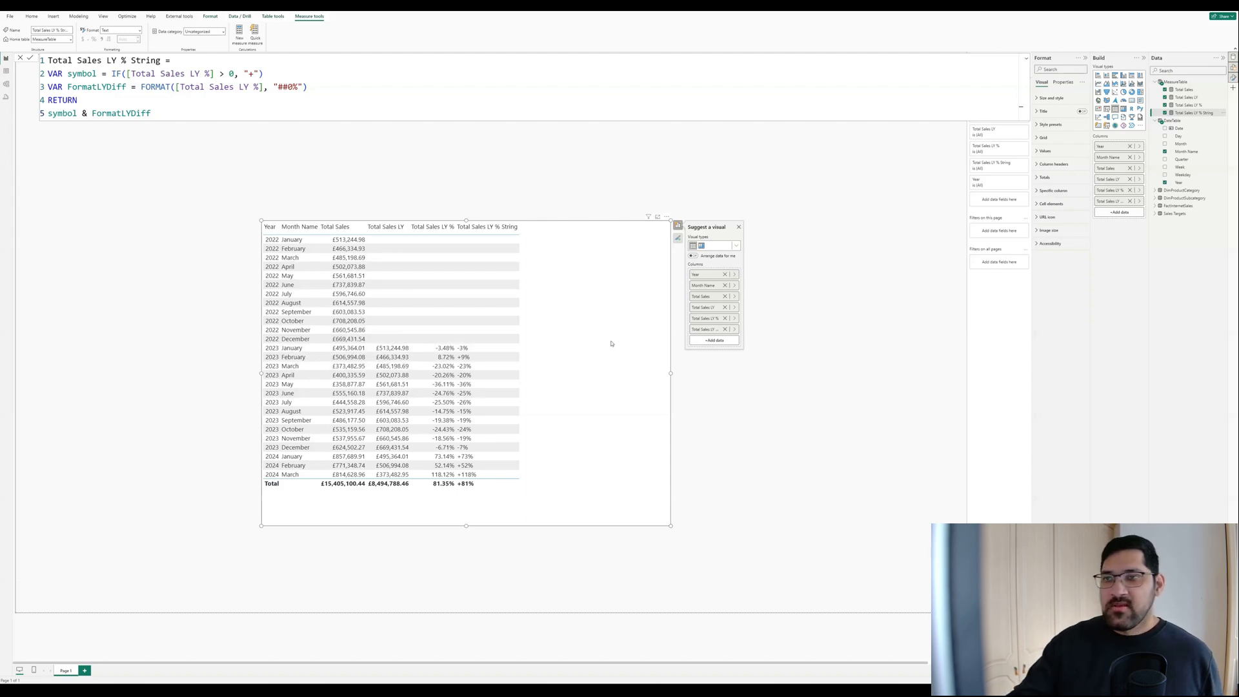
Start a new measure named Total Sales Max Value
click(1184, 98)
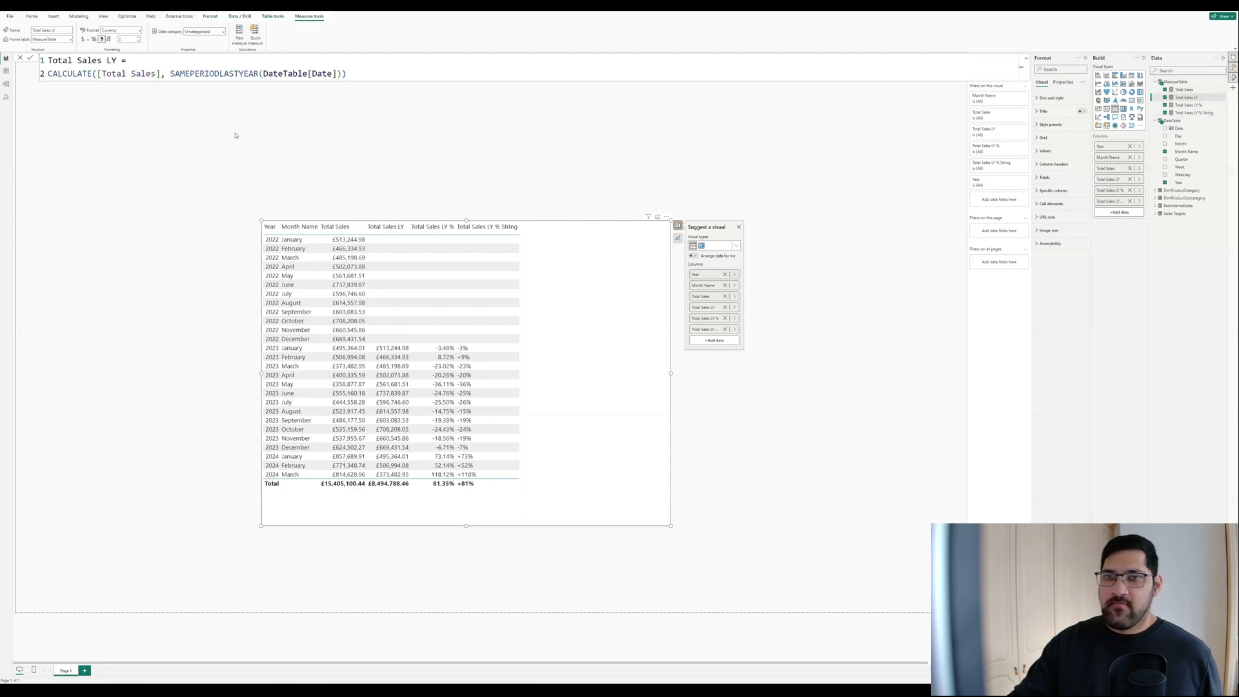
key(alt+m)
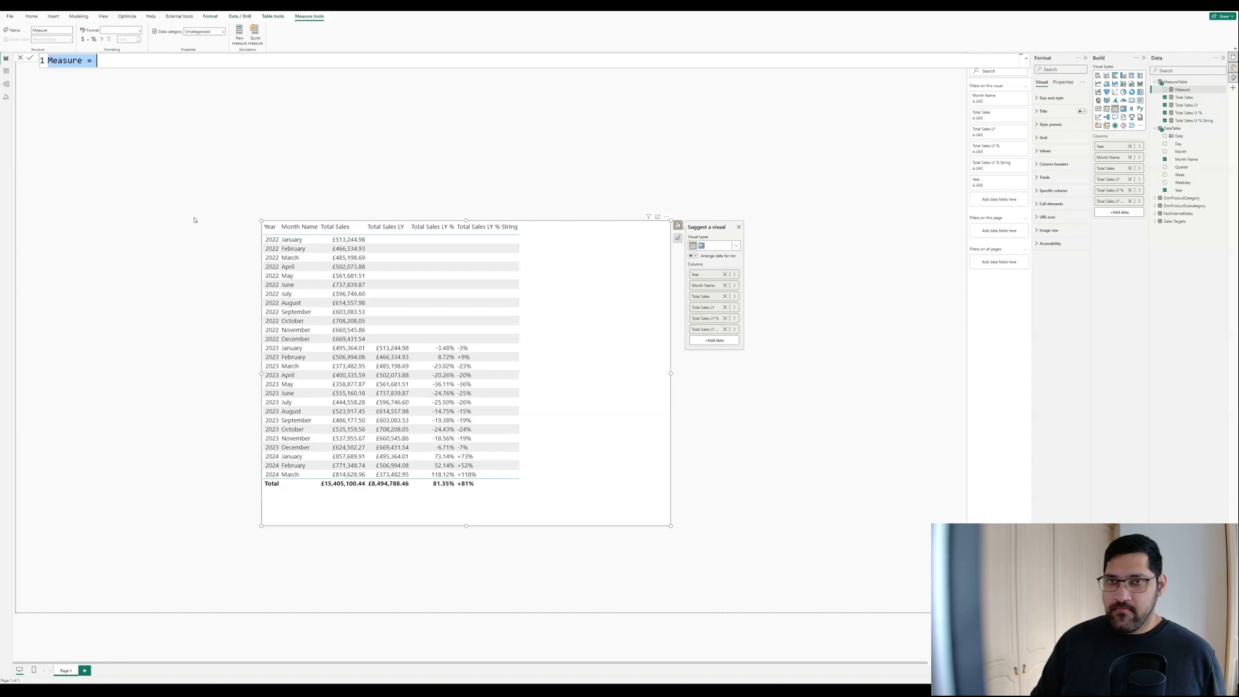
text(Total Sales Max)
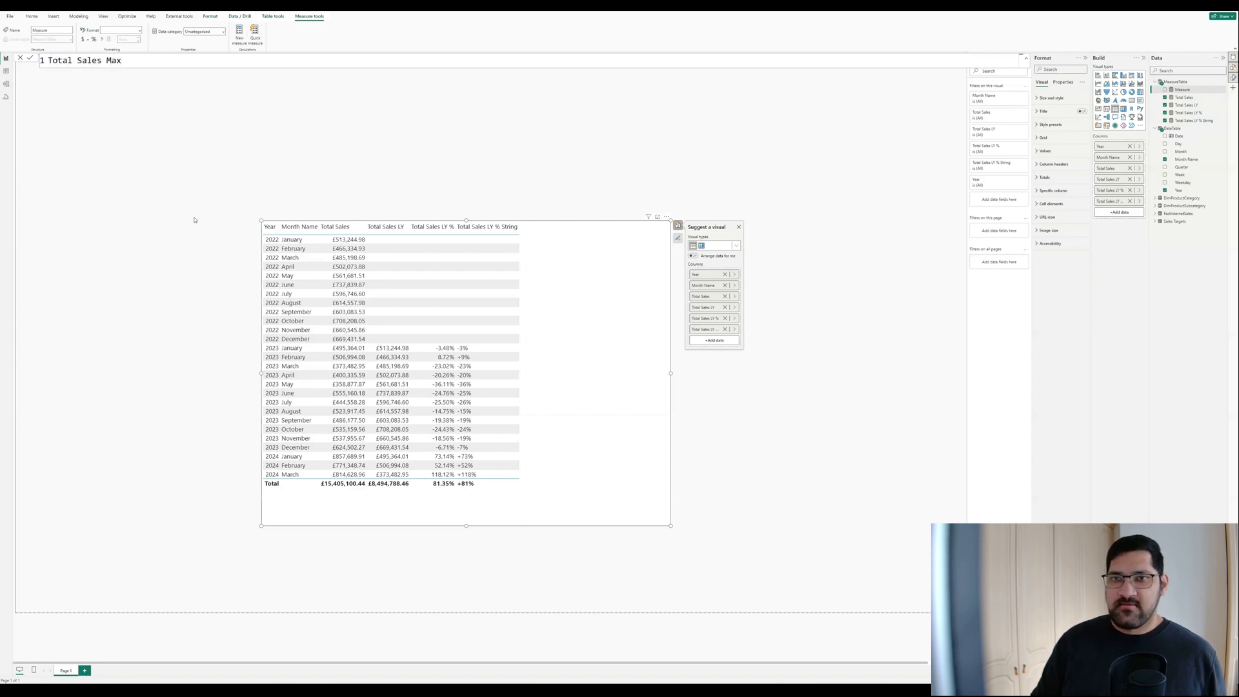
text( Value =)
key(shift+Return)
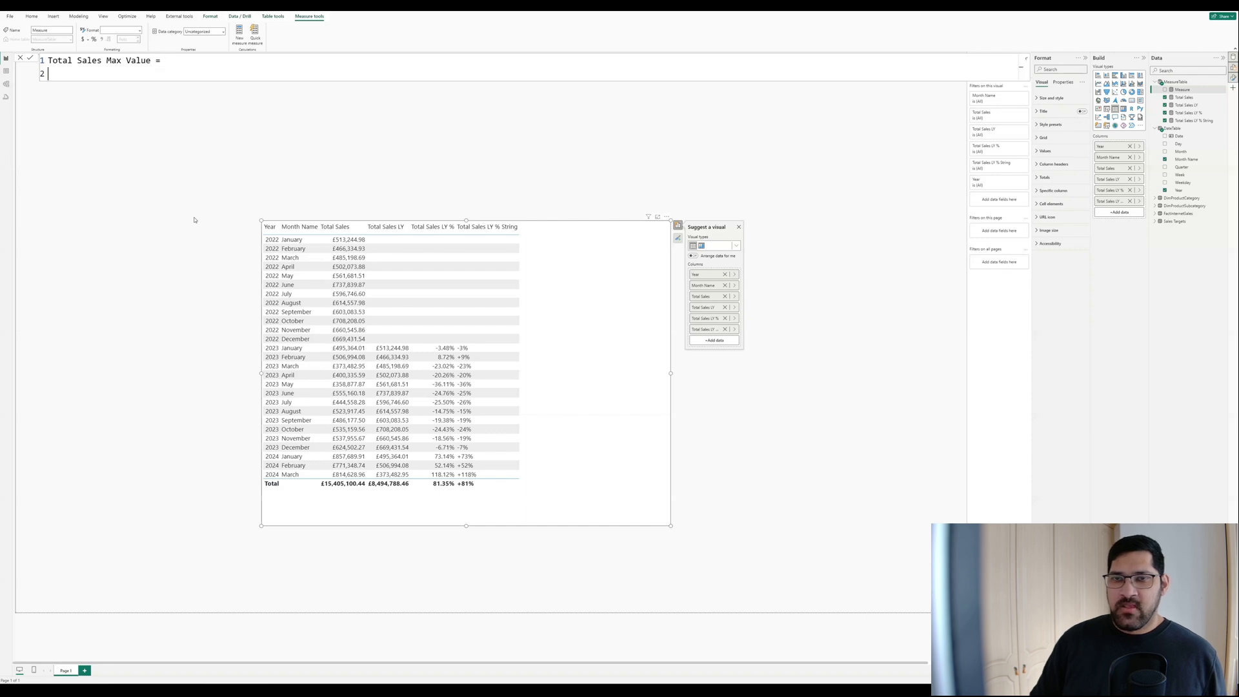
Define it as MAX([Total Sales], [Total Sales LY]) and commit
text(MAX()
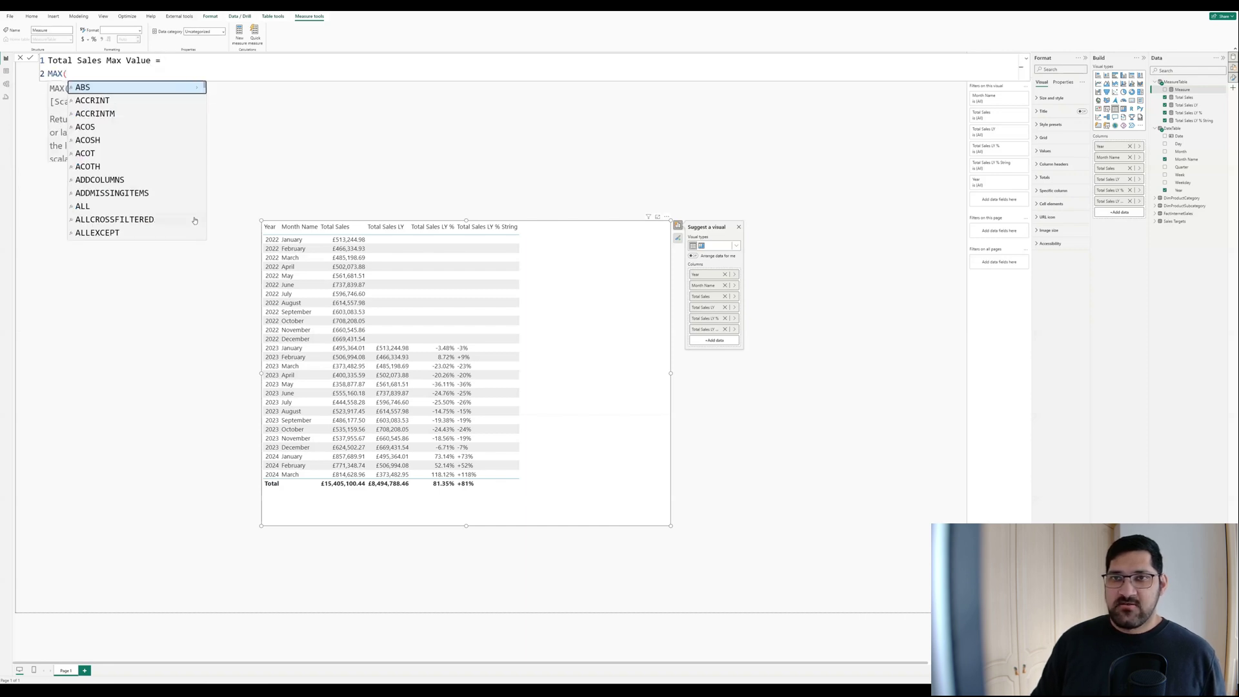
text([Total Sales)
key(Tab)
text(, totl)
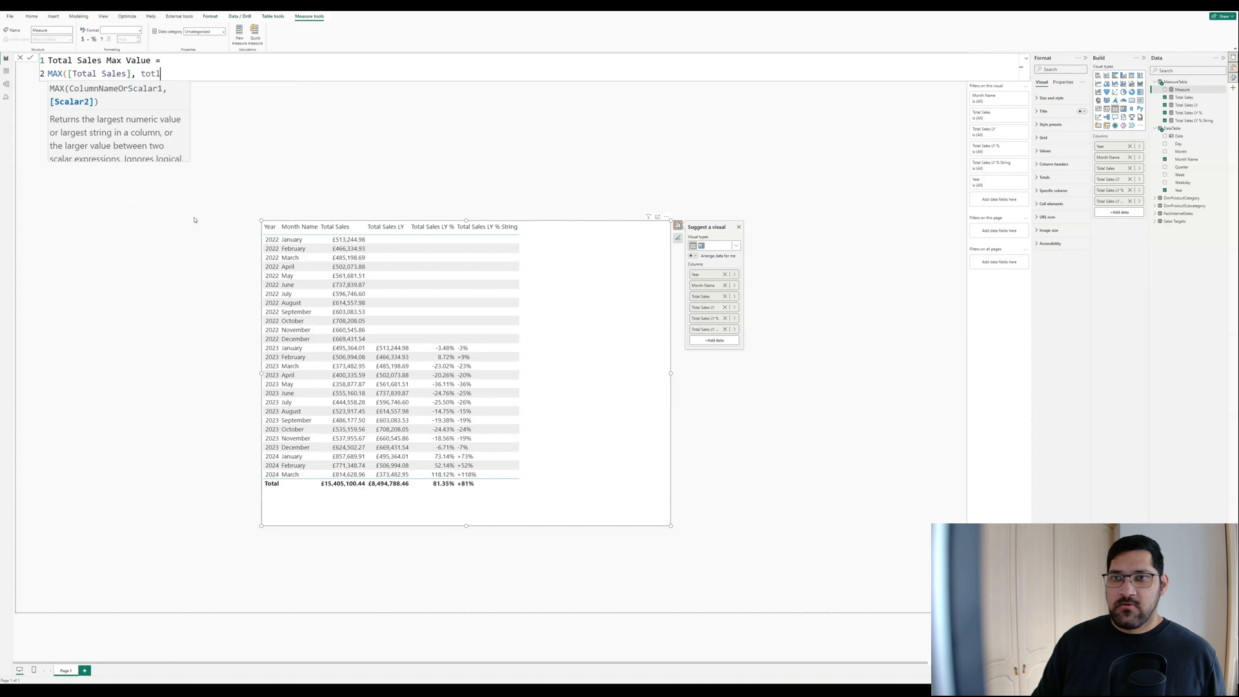
key(BackSpace)
text(al)
key(Up)
key(Tab)
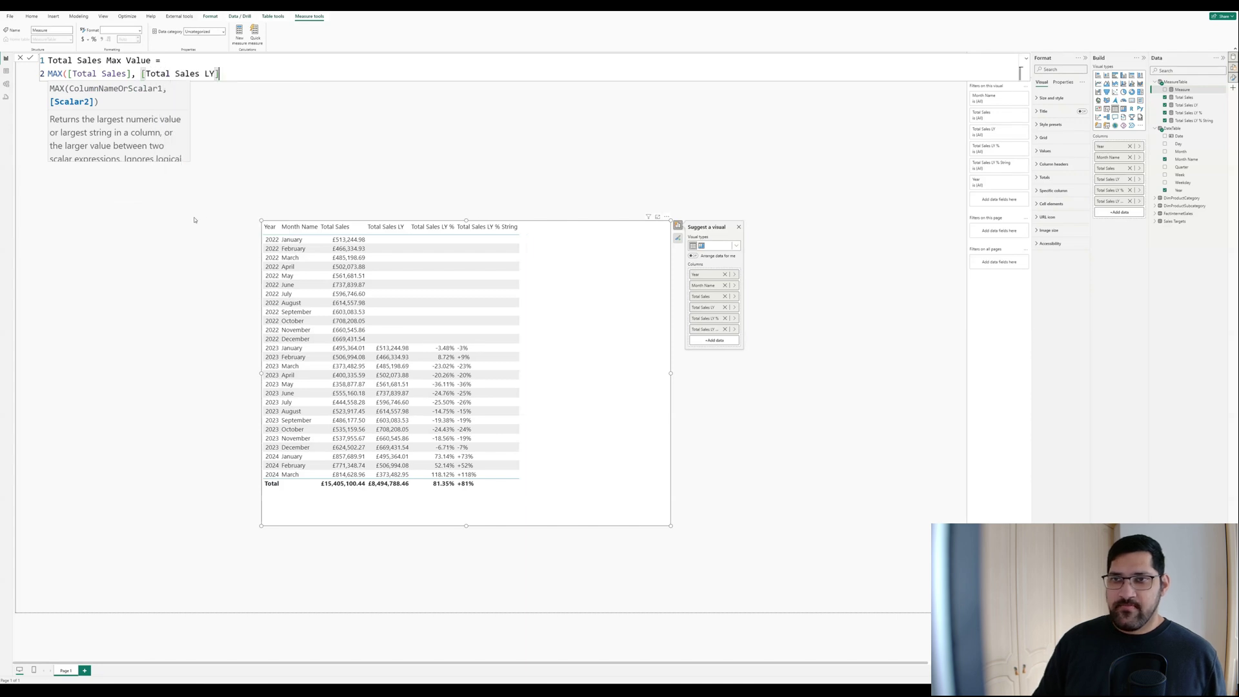
text())
key(Return)
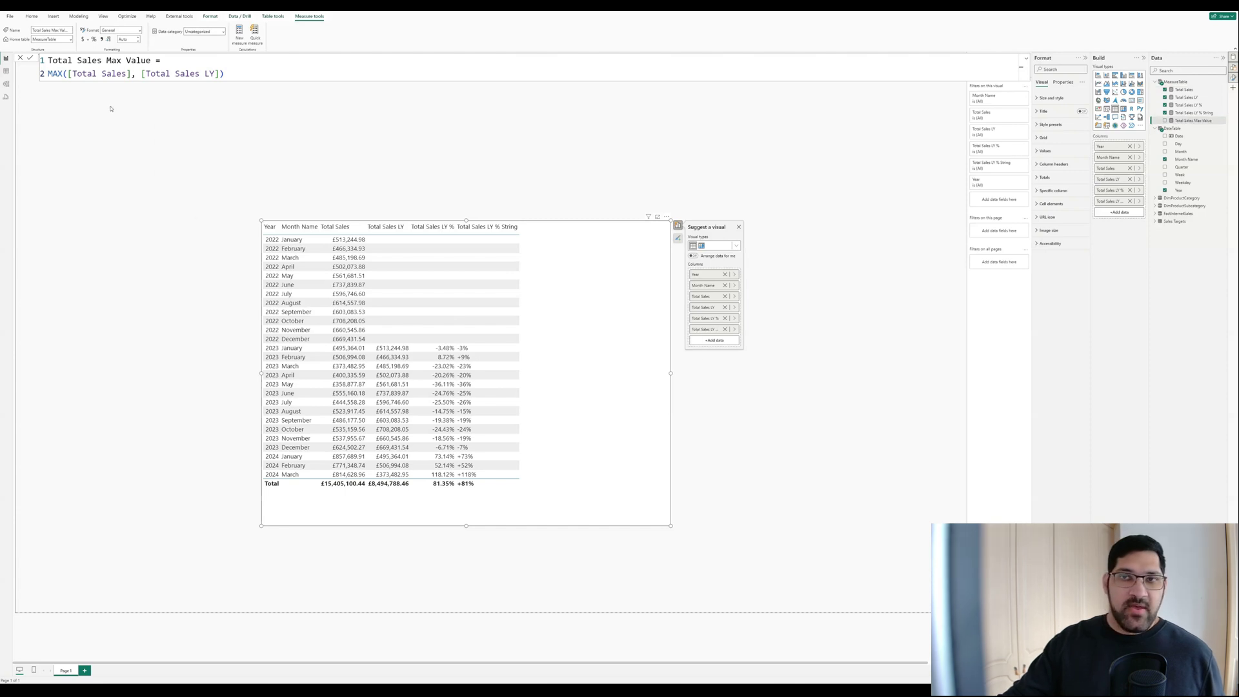
Format Total Sales Max Value as £ English (United Kingdom) and add it to the table
click(88, 39)
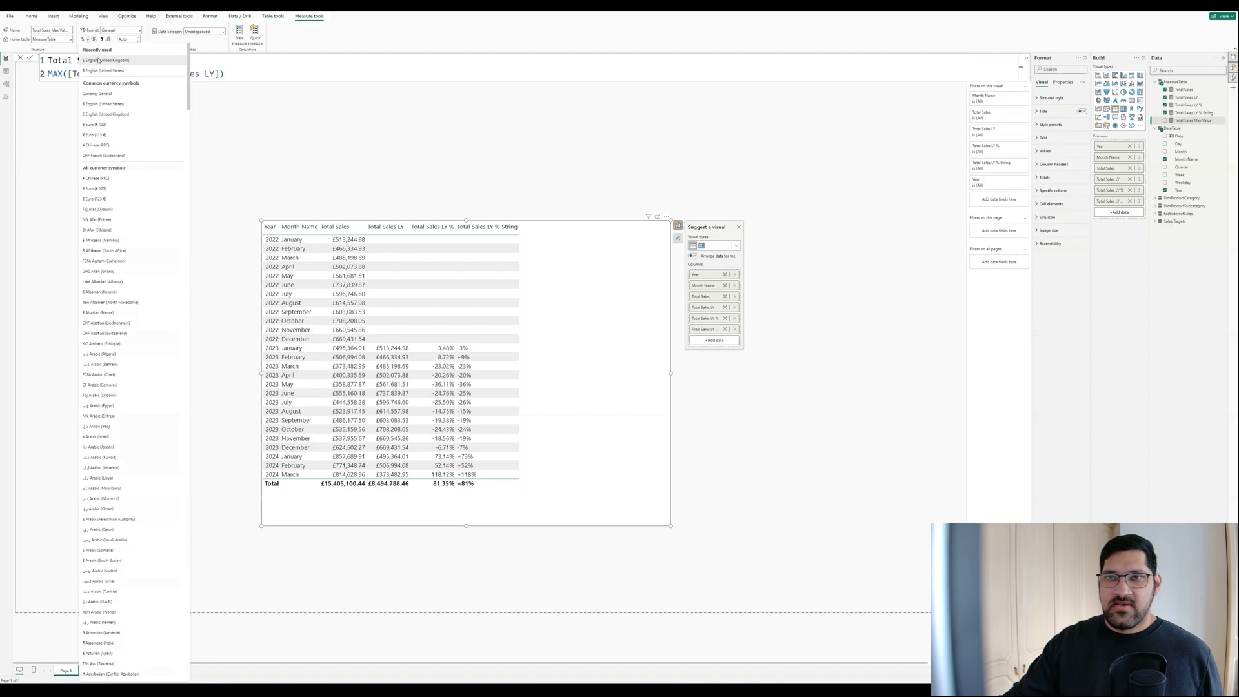
click(98, 60)
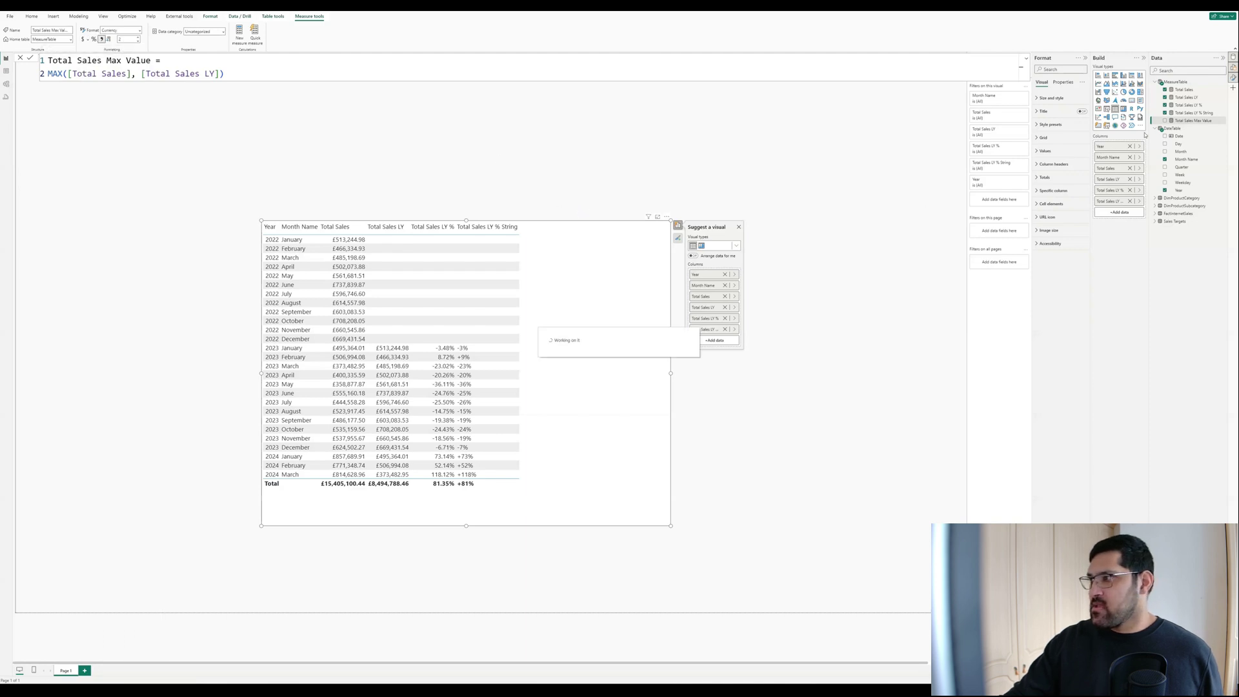
click(1165, 120)
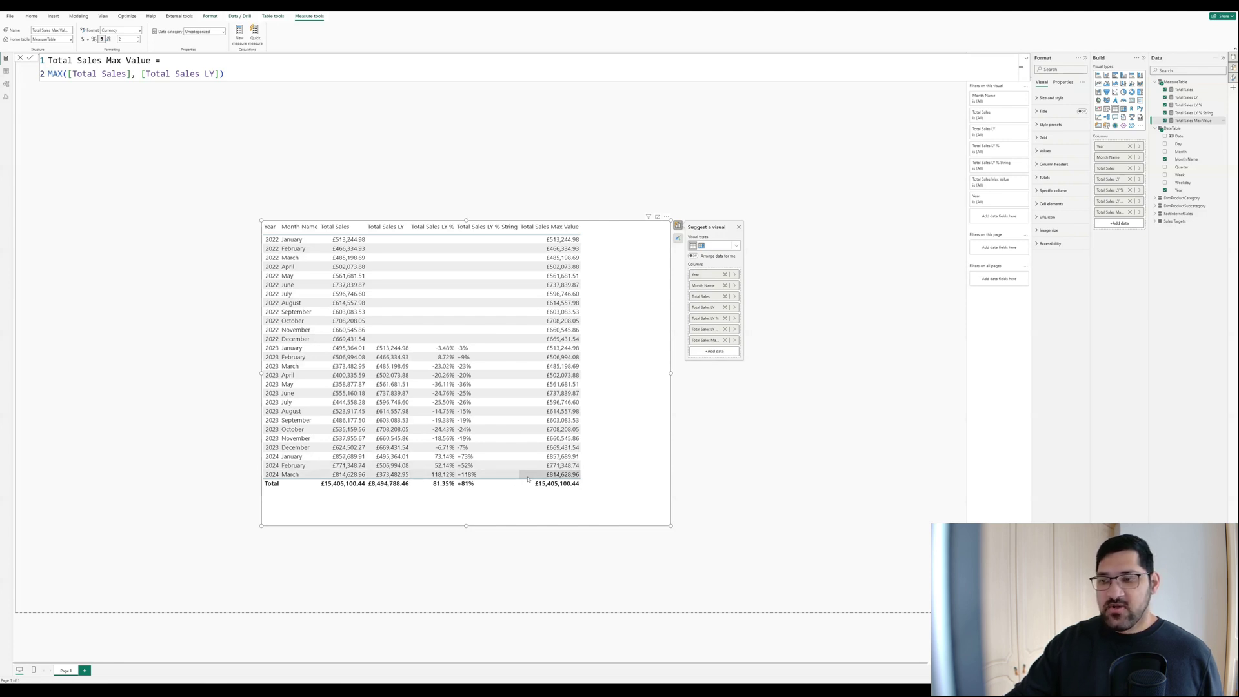
click(619, 329)
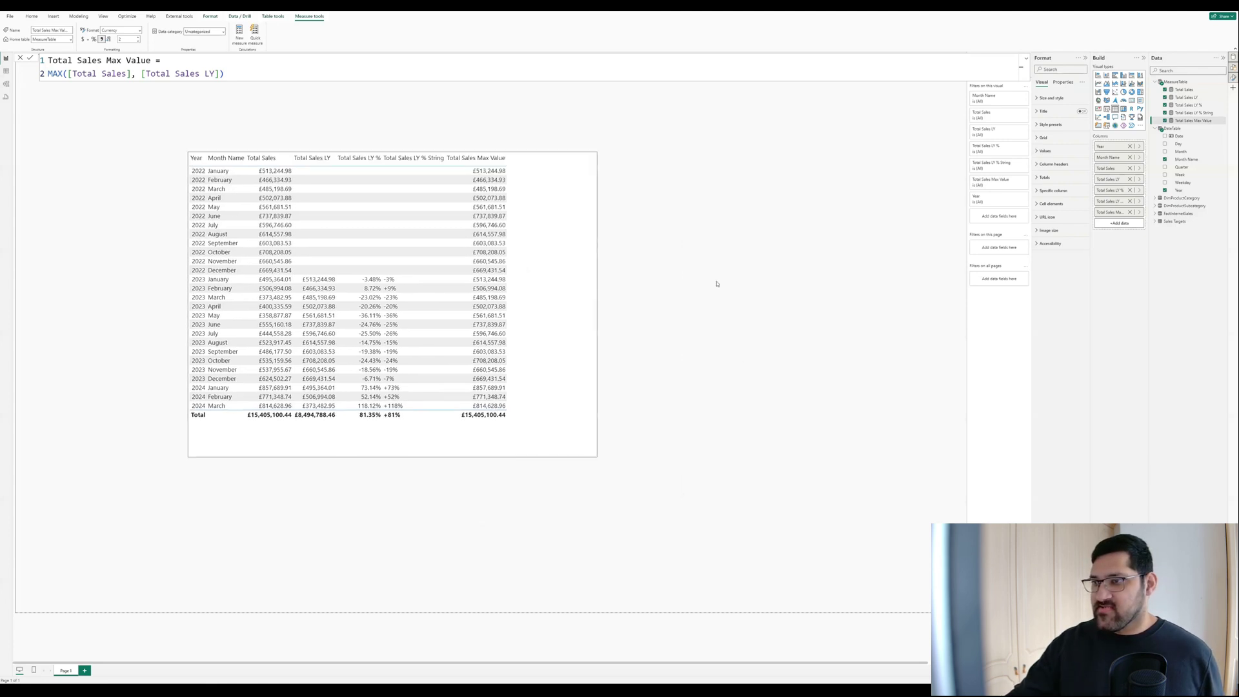
click(567, 220)
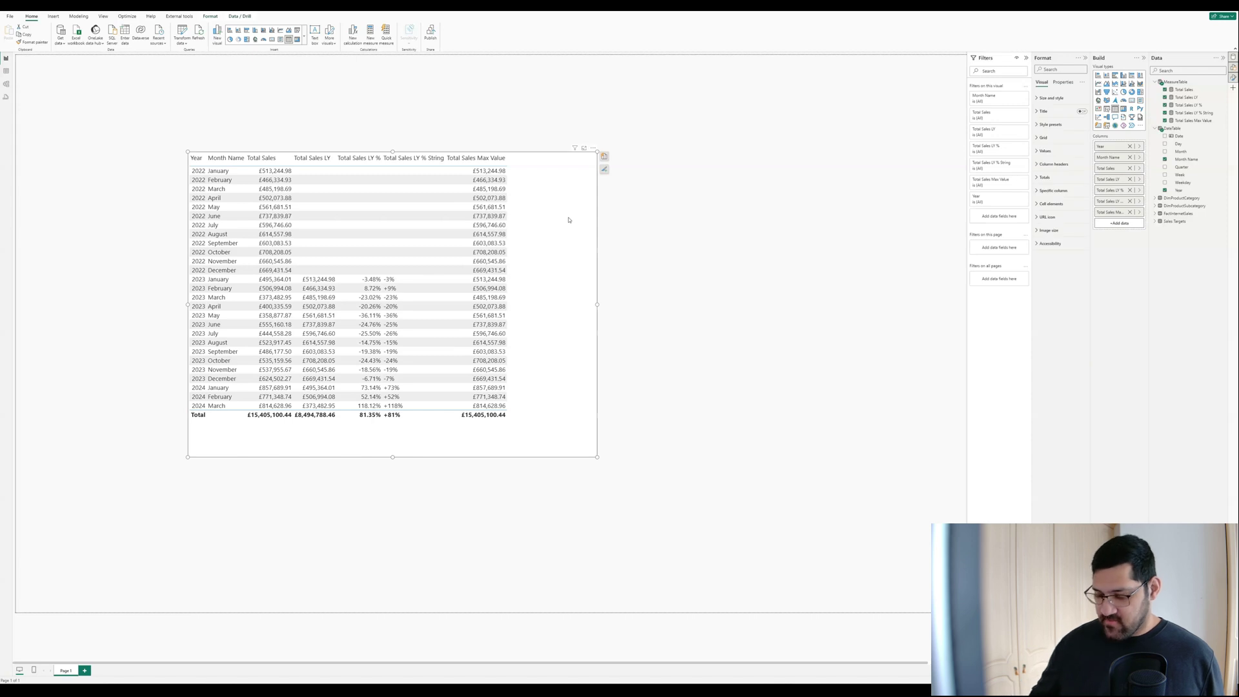
Replace the table with a clustered column chart sized in the page centre
key(Delete)
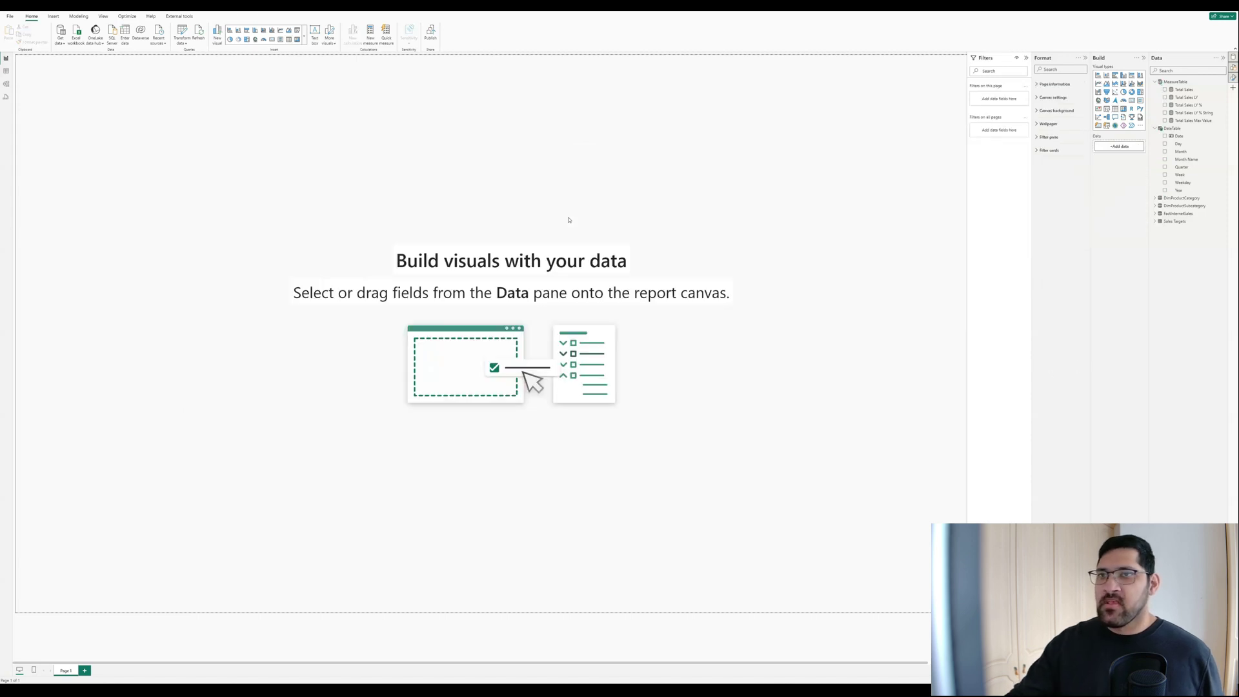
click(255, 31)
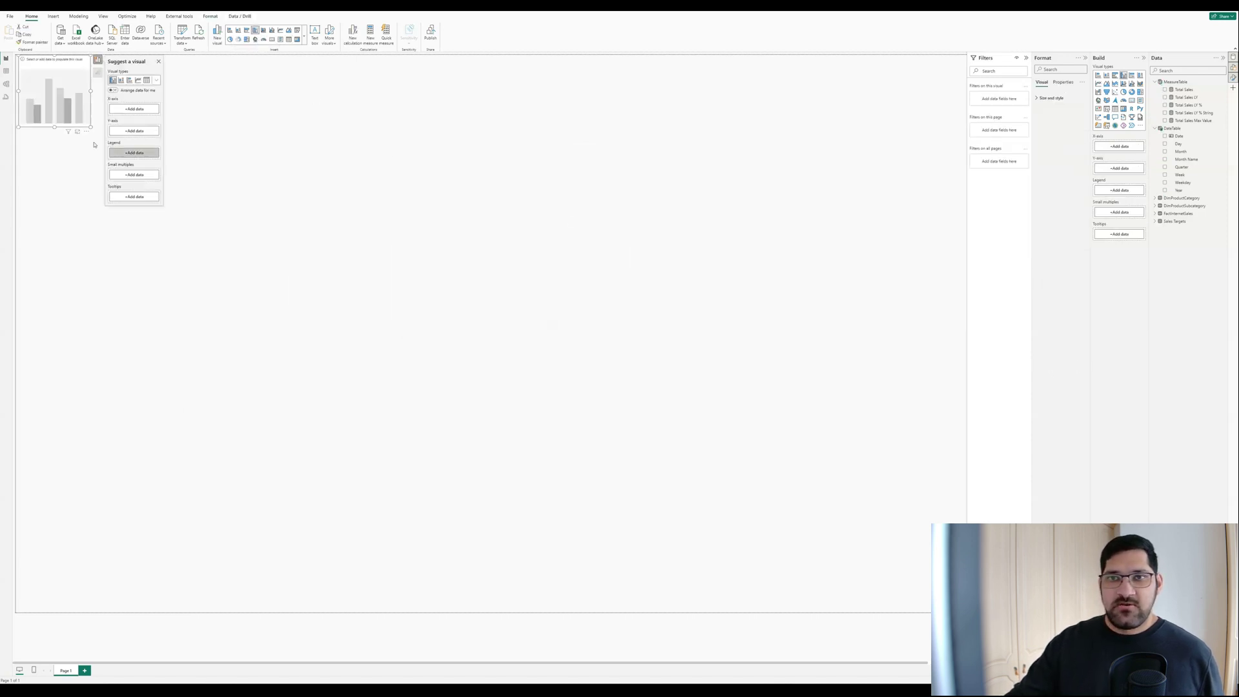
drag(94, 118, 930, 553)
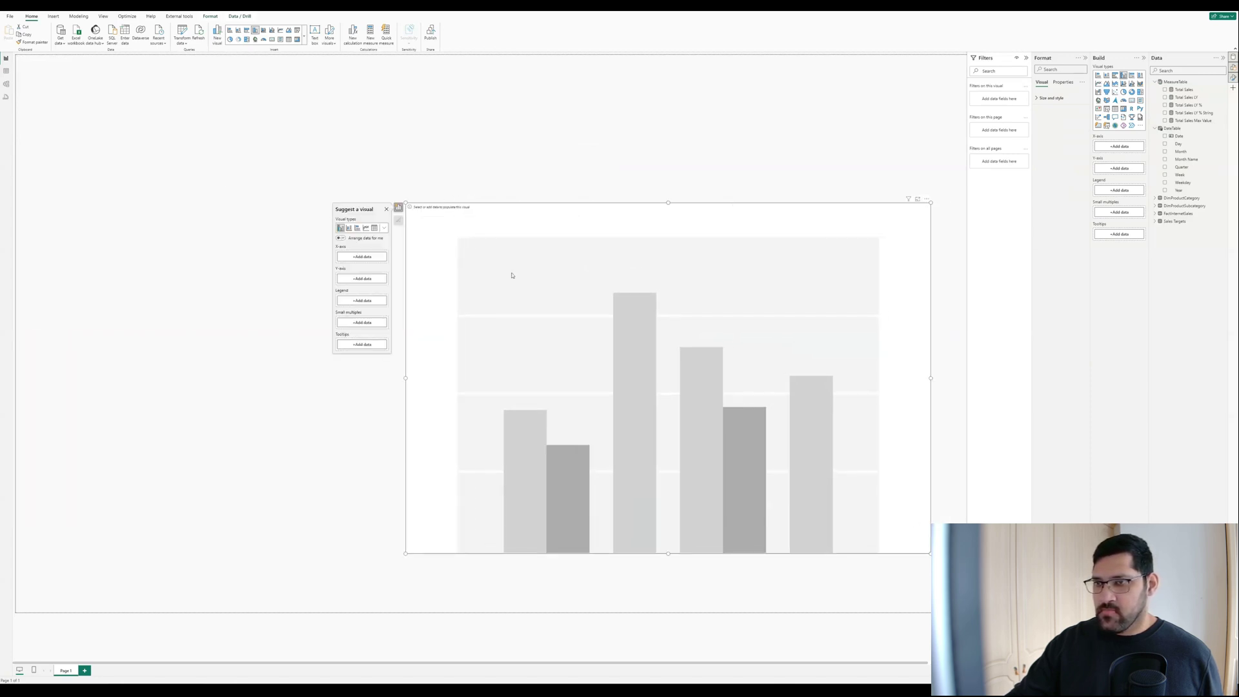
drag(404, 203, 251, 202)
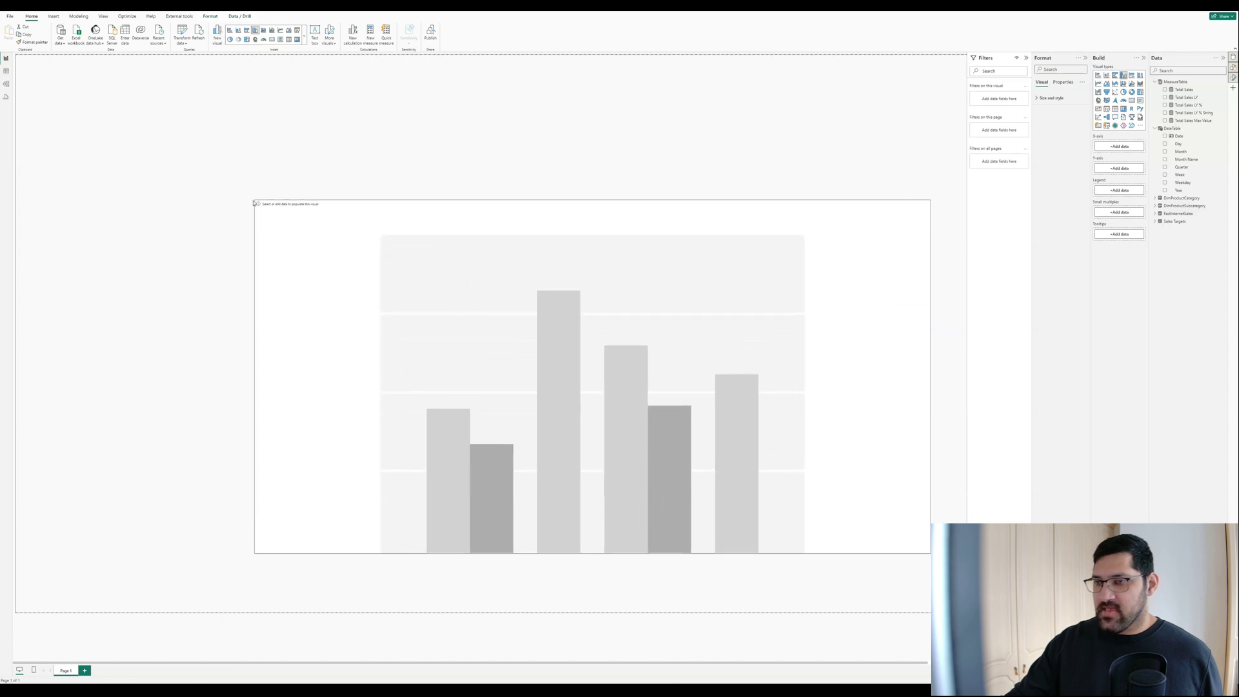
drag(482, 322, 442, 293)
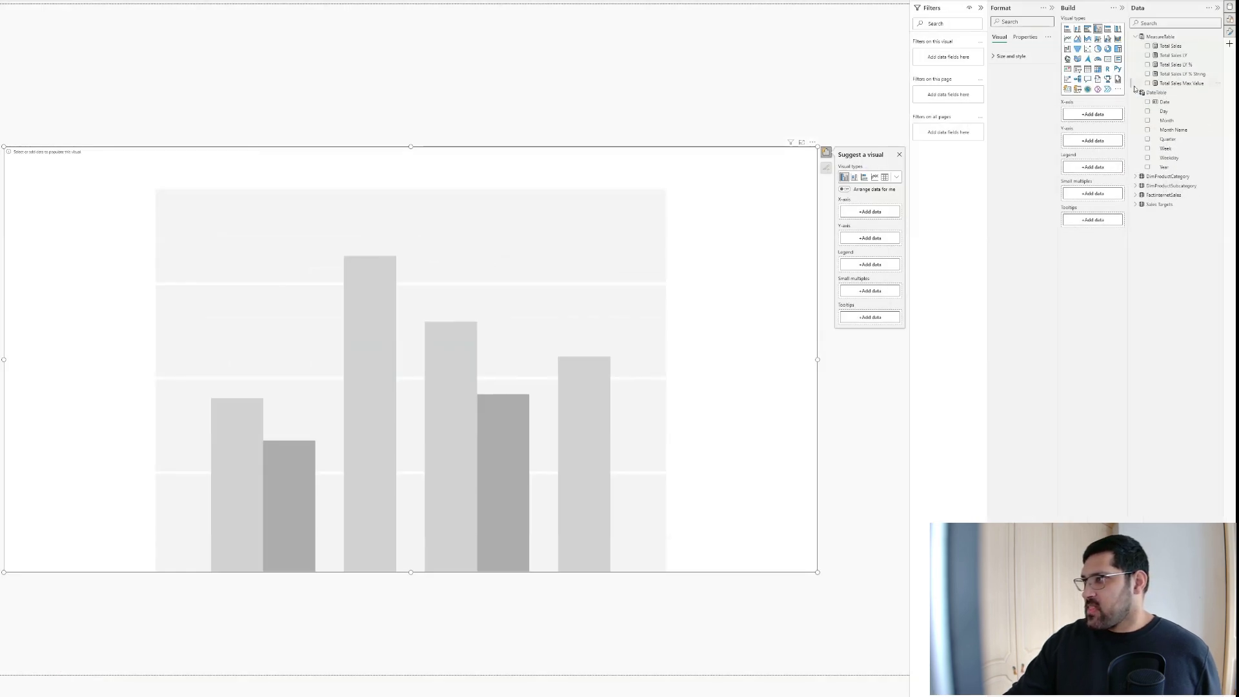
Put Year and Month Name on the X-axis with Total Sales and Total Sales LY
drag(1165, 167, 1096, 115)
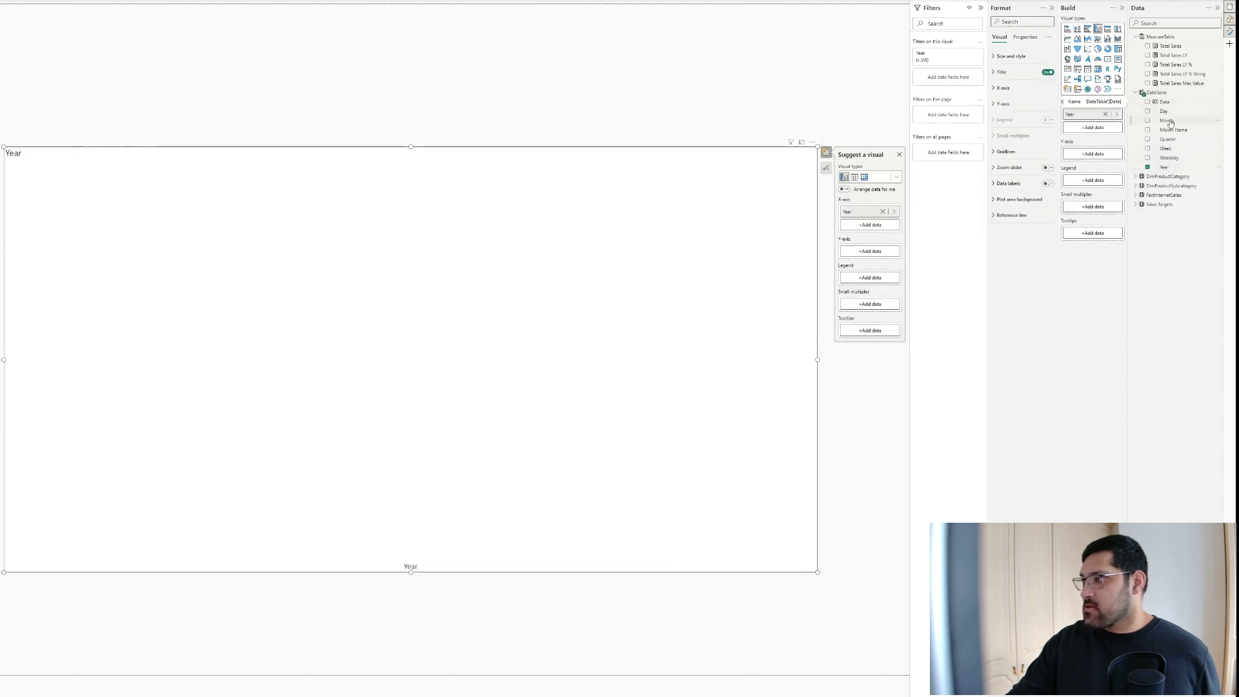
drag(1171, 130, 1083, 127)
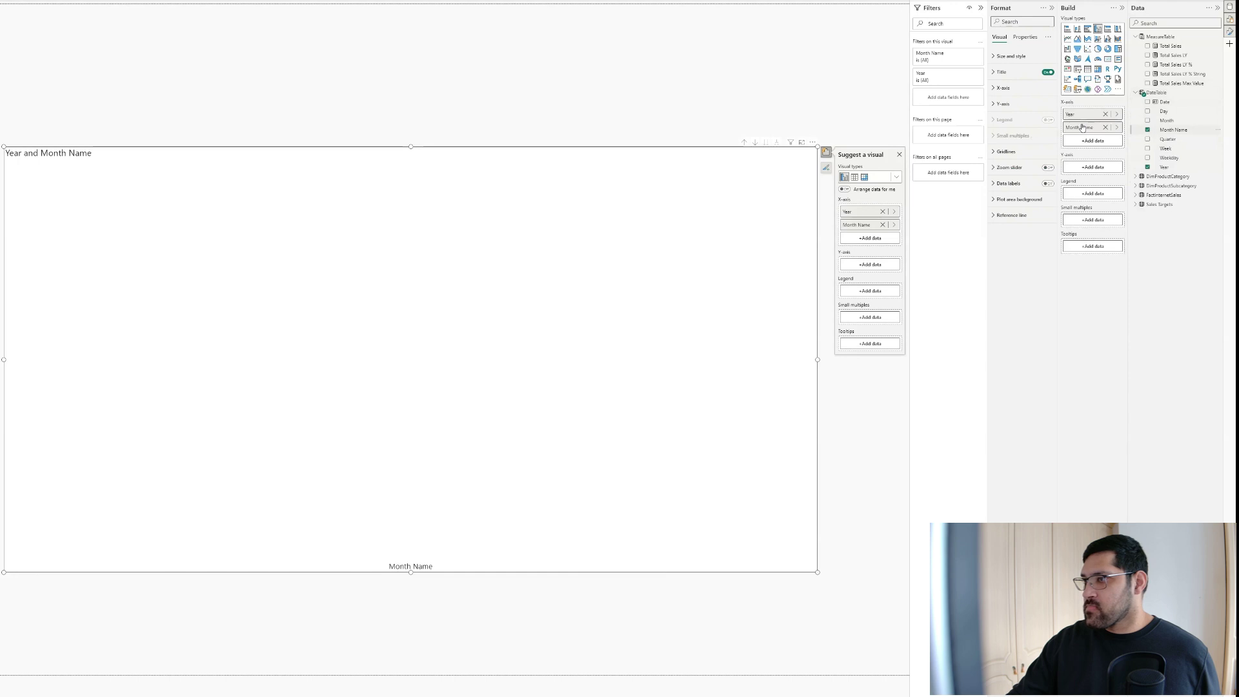
click(1188, 48)
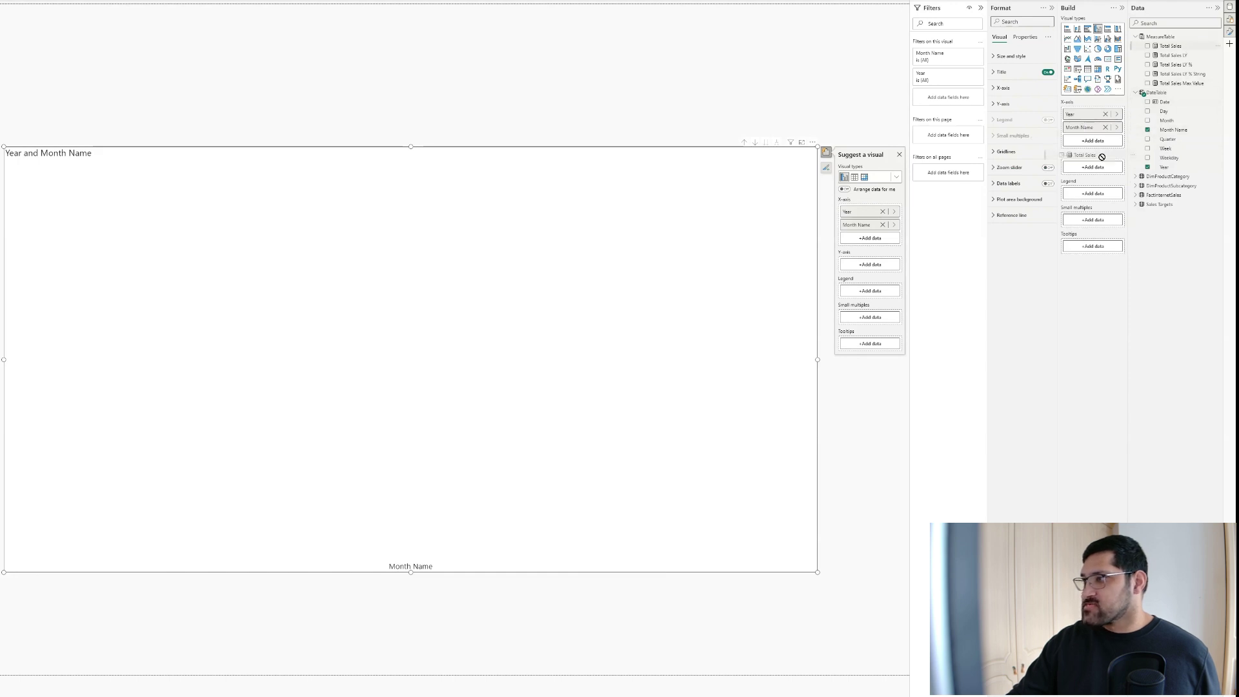
click(1179, 55)
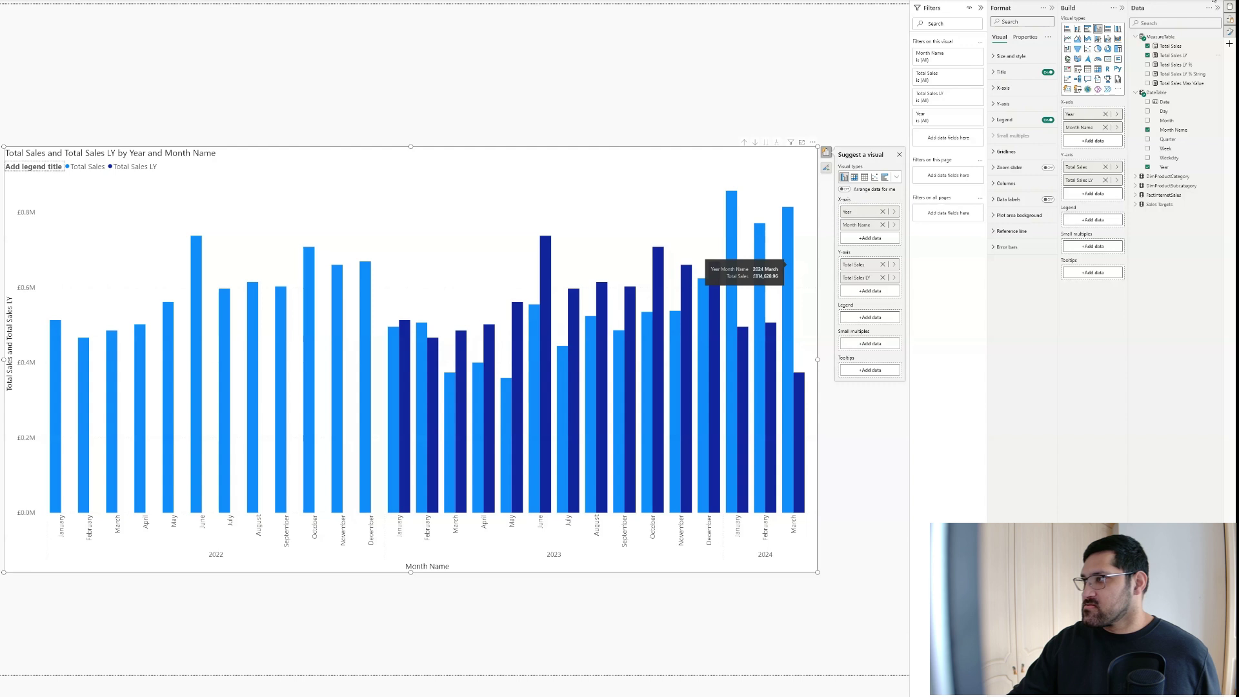
Filter the chart by Date with a relative date filter: in the last 1 years
drag(1166, 103, 946, 138)
click(935, 79)
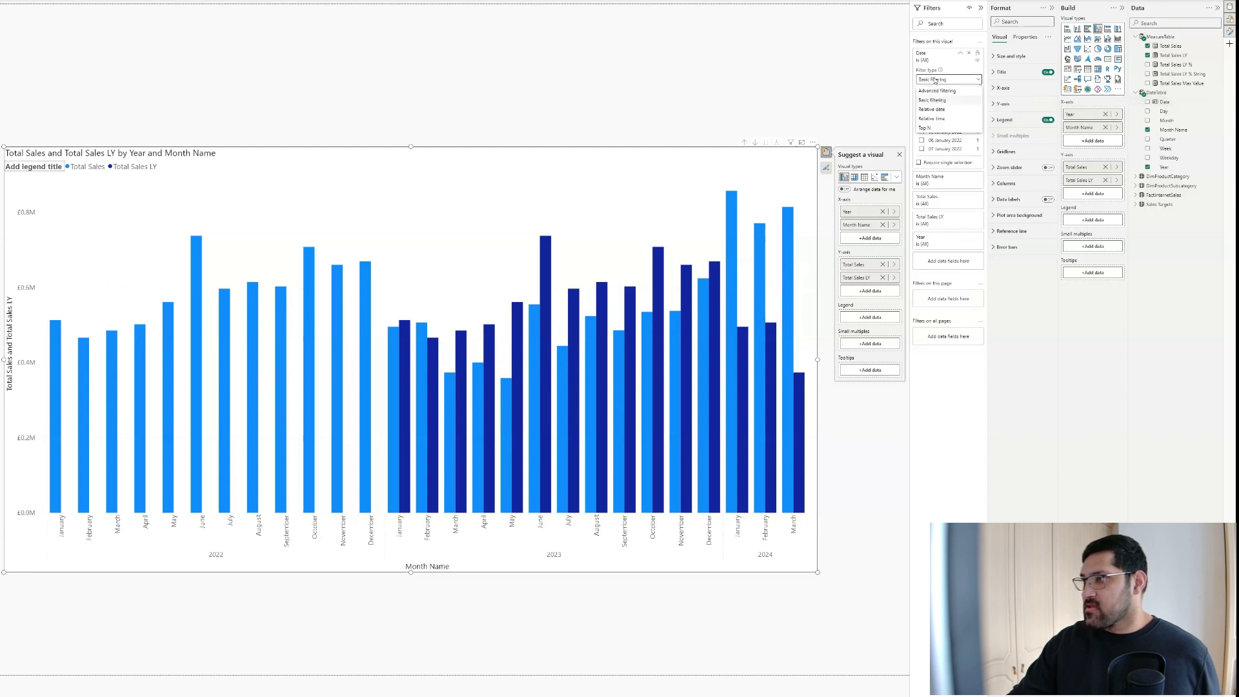
click(938, 109)
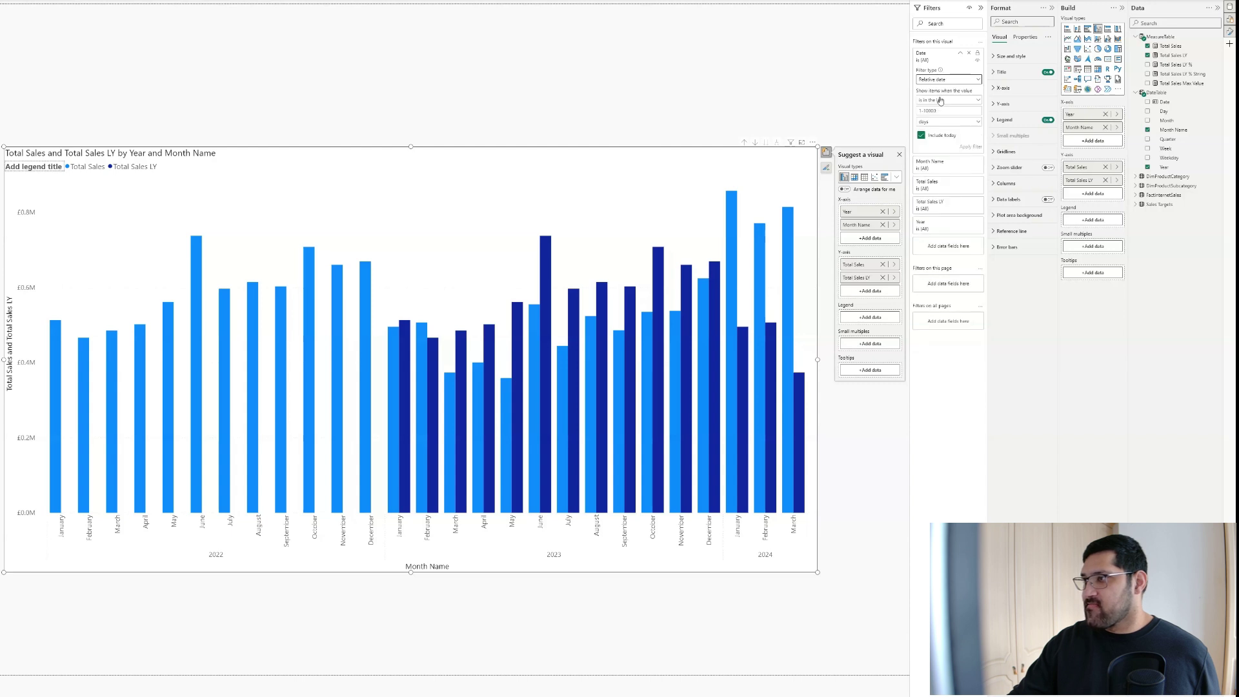
click(943, 110)
text(1)
click(946, 121)
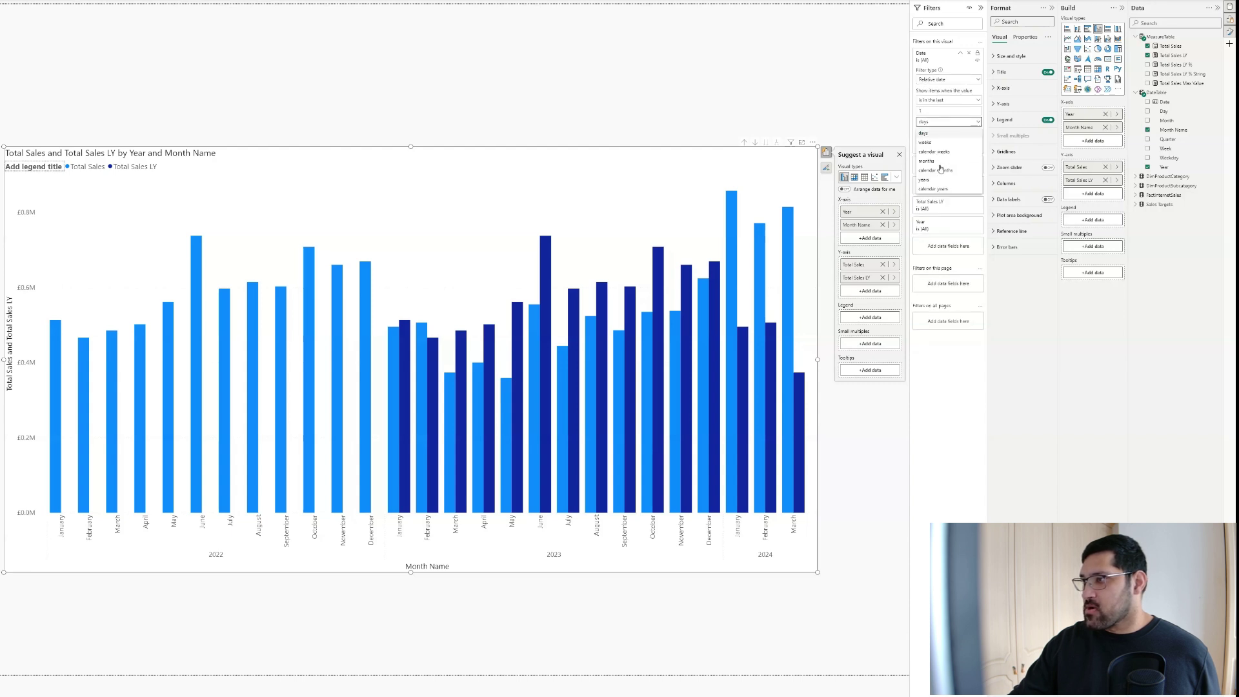
click(941, 180)
click(971, 147)
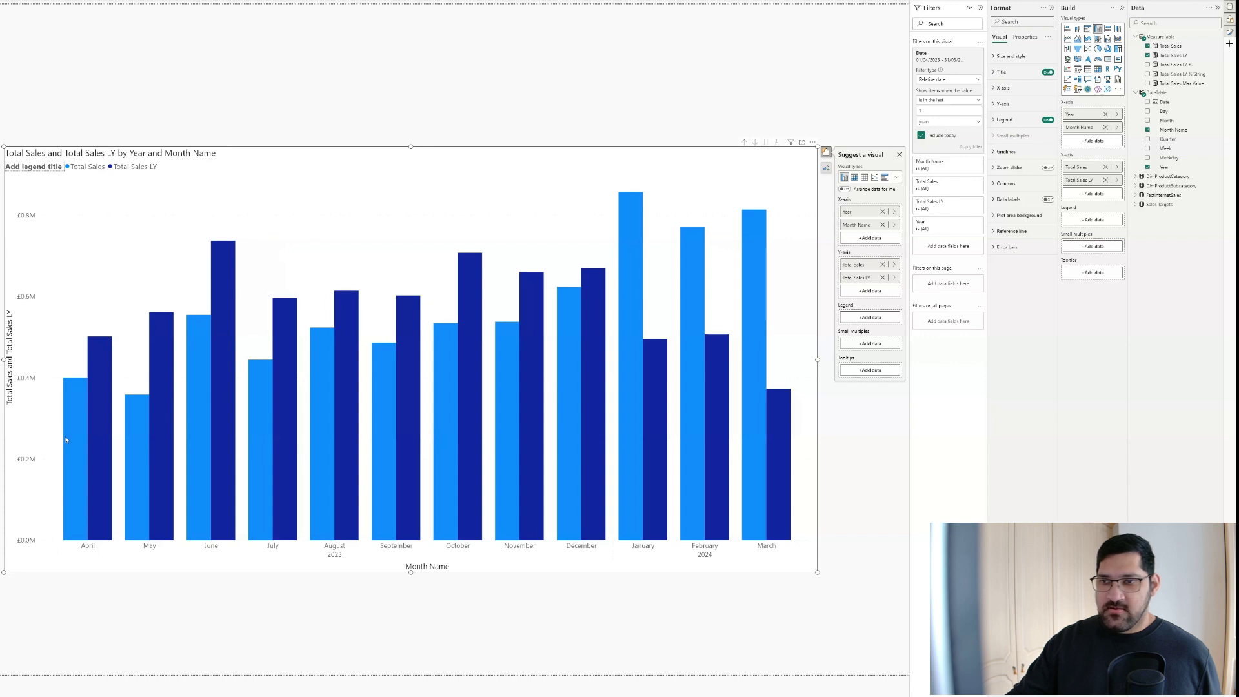
Turn on column overlap with 30% series spacing, reverse order and flip overlap so Total Sales sits in front
mouse_move(99, 397)
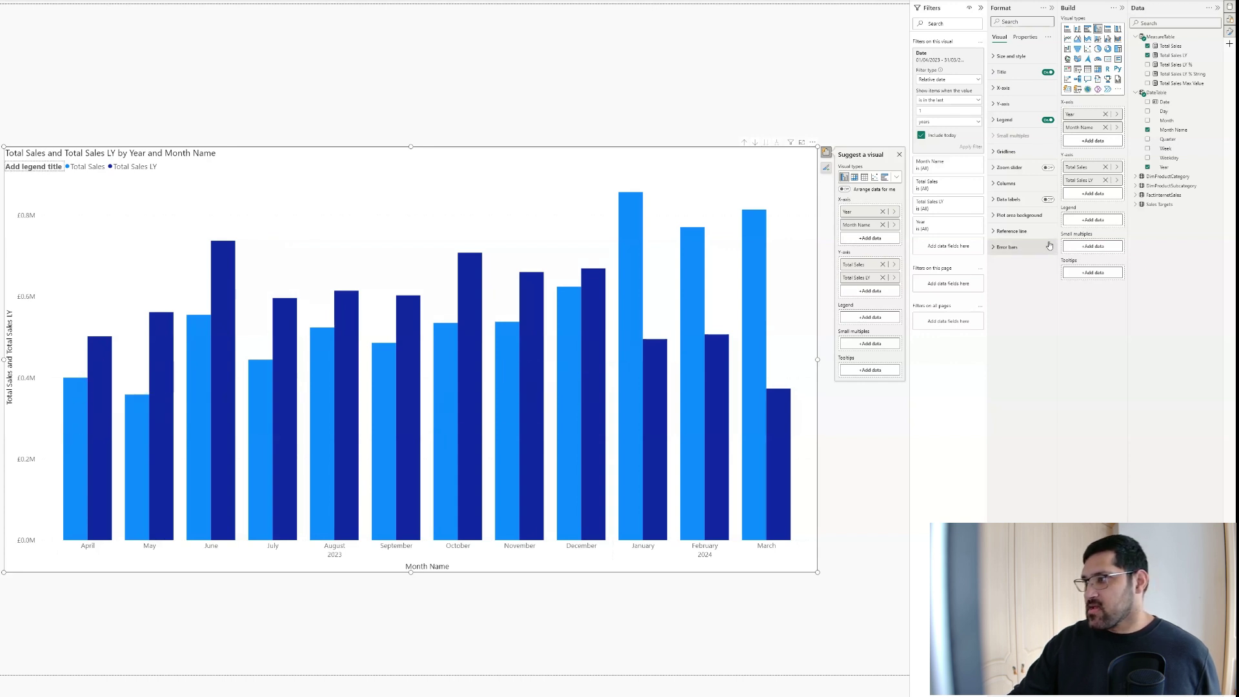
click(1036, 184)
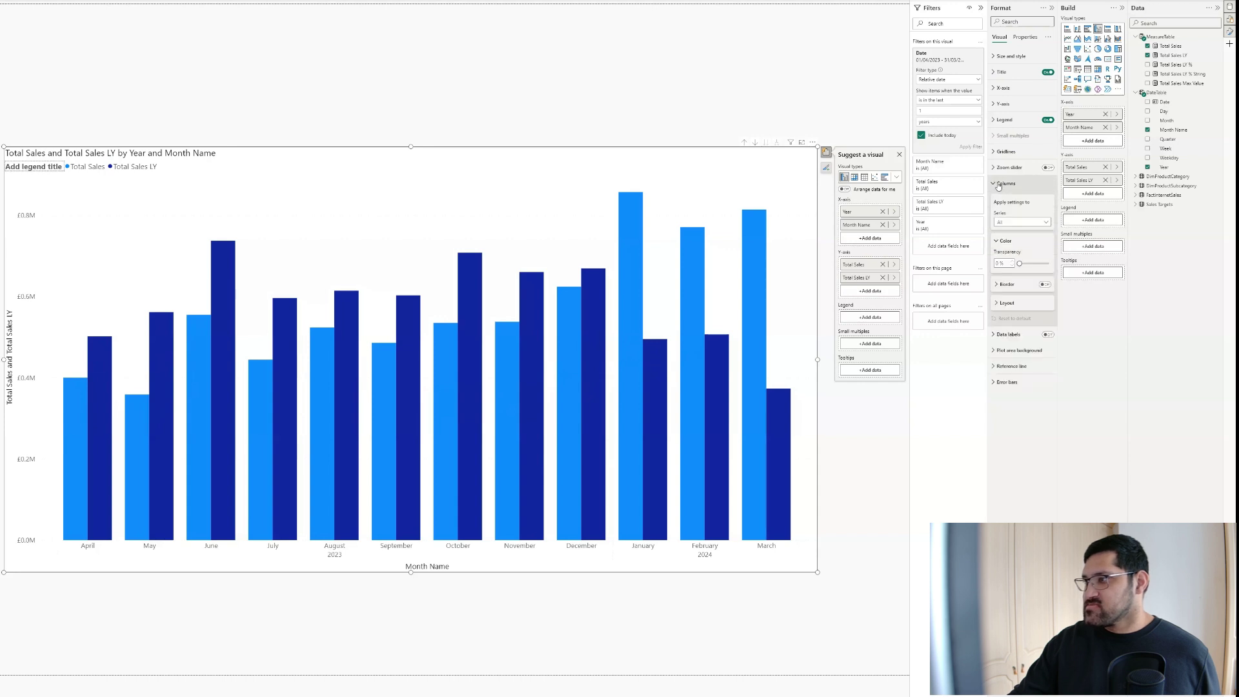
click(1029, 224)
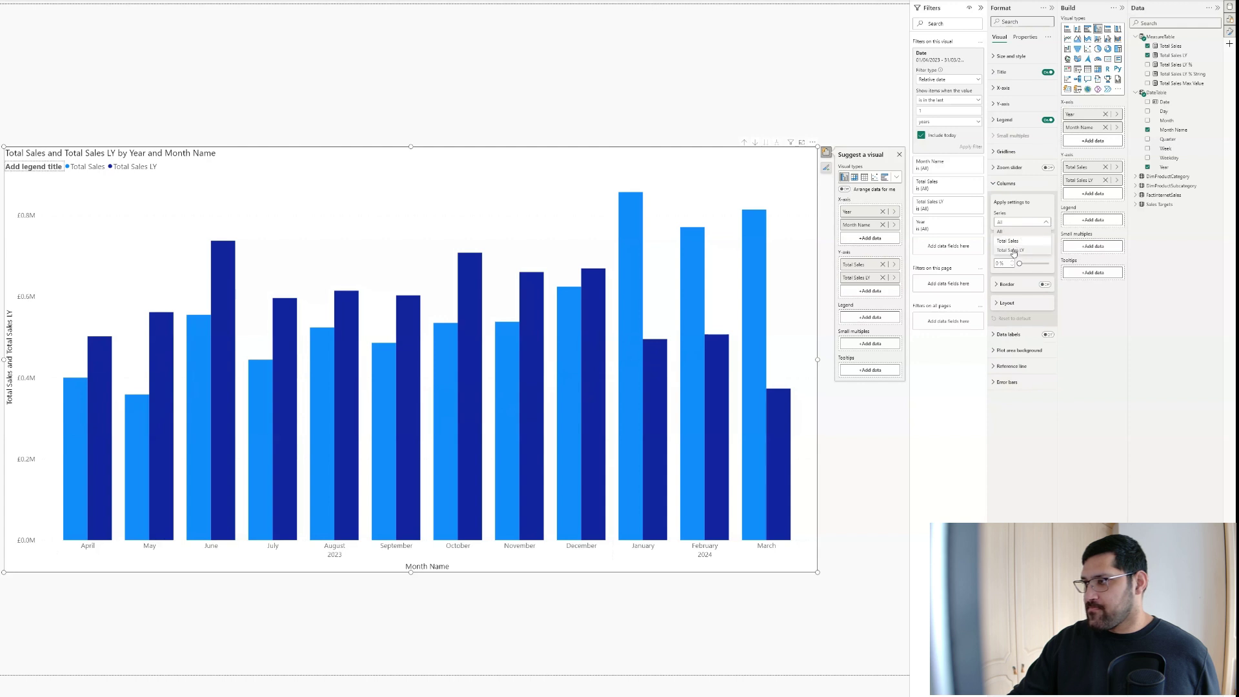
click(1007, 303)
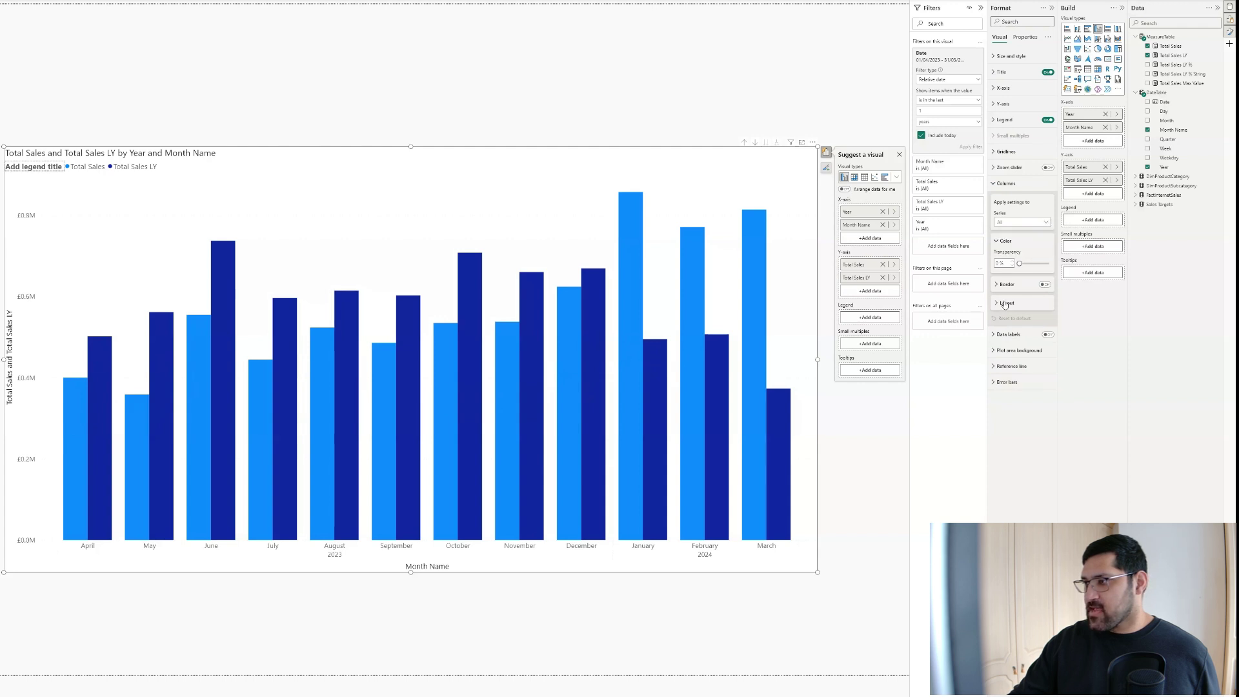
click(1007, 303)
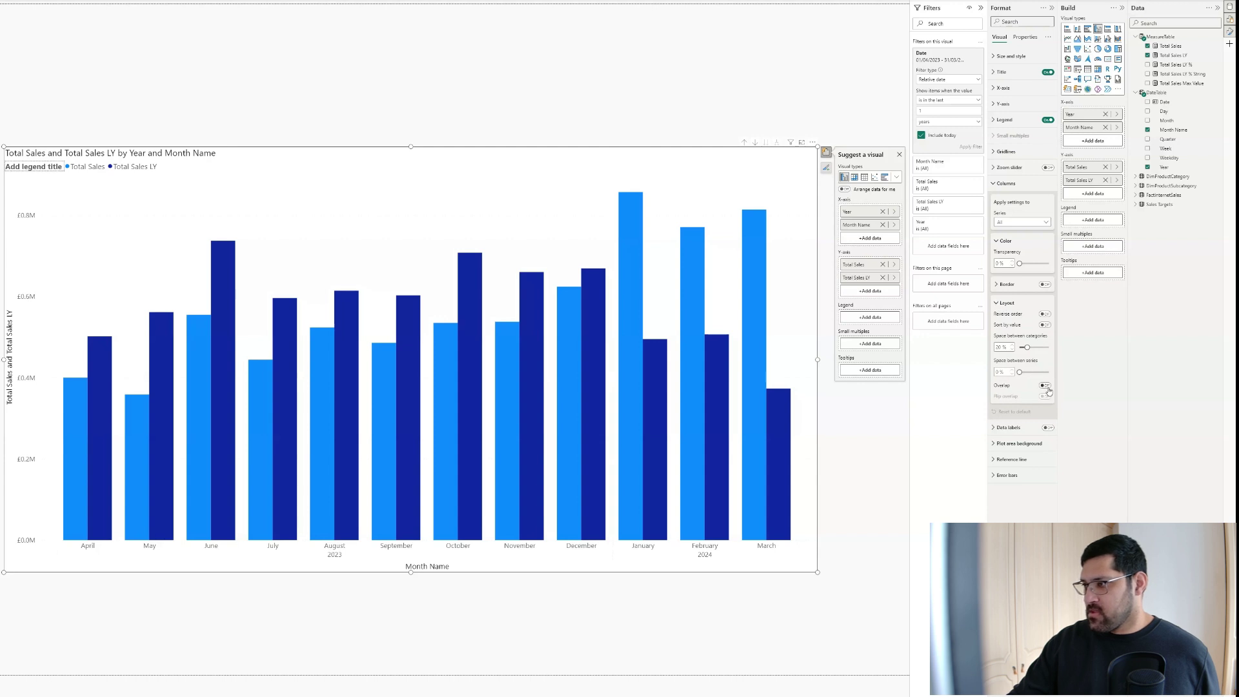
click(1045, 386)
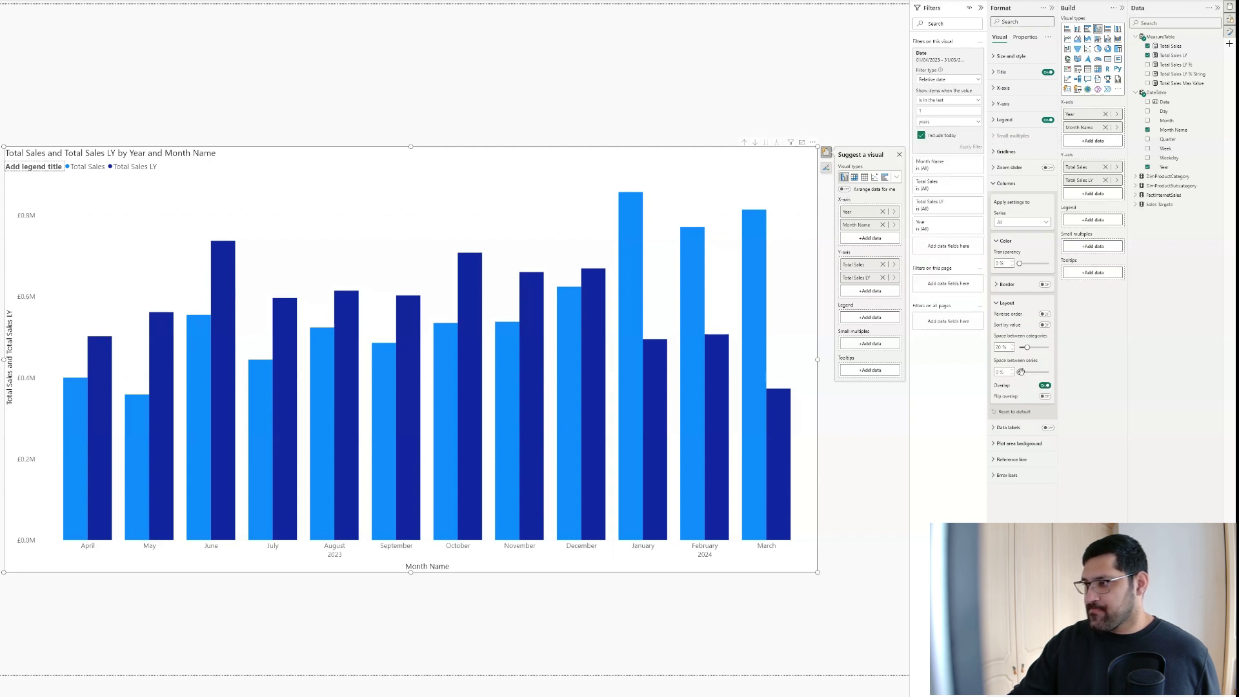
drag(1020, 372, 1033, 372)
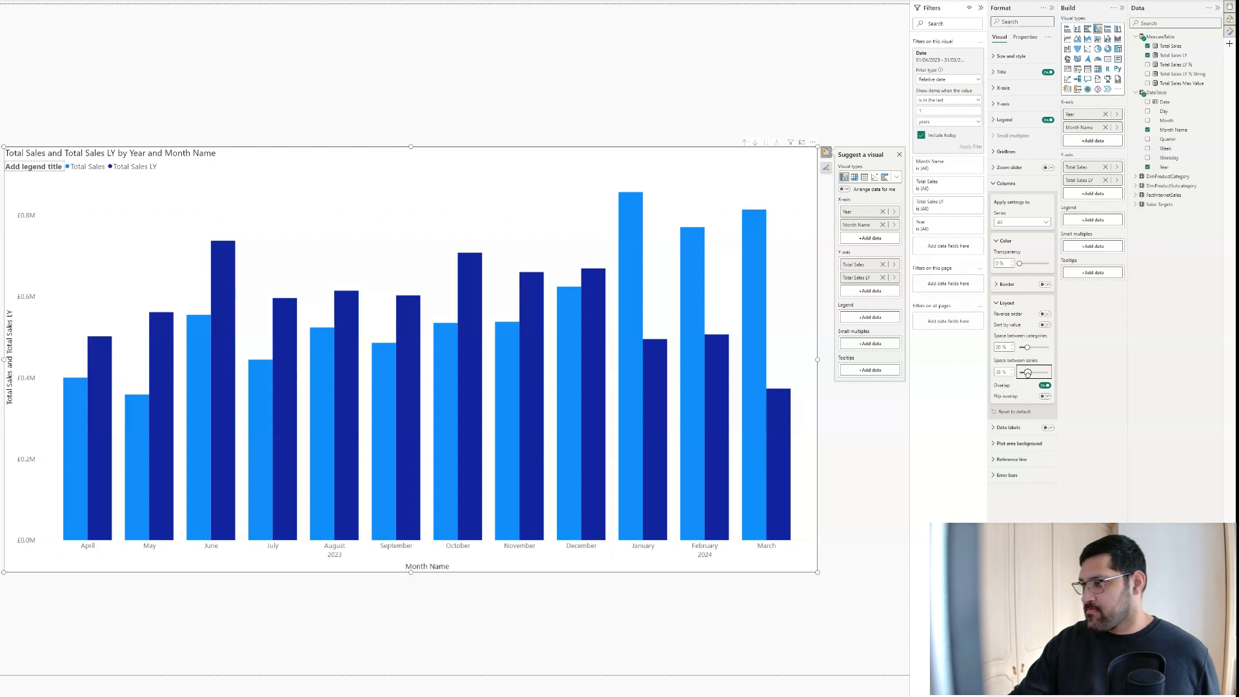
drag(1028, 373, 1029, 373)
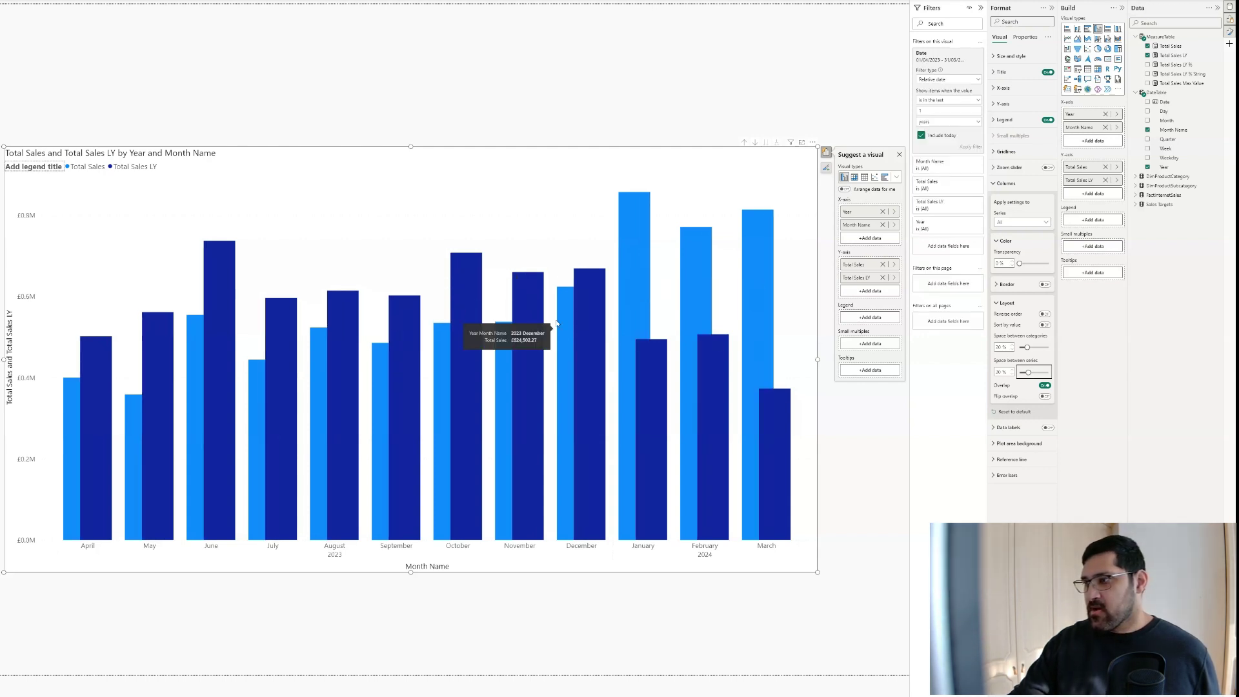
click(1045, 314)
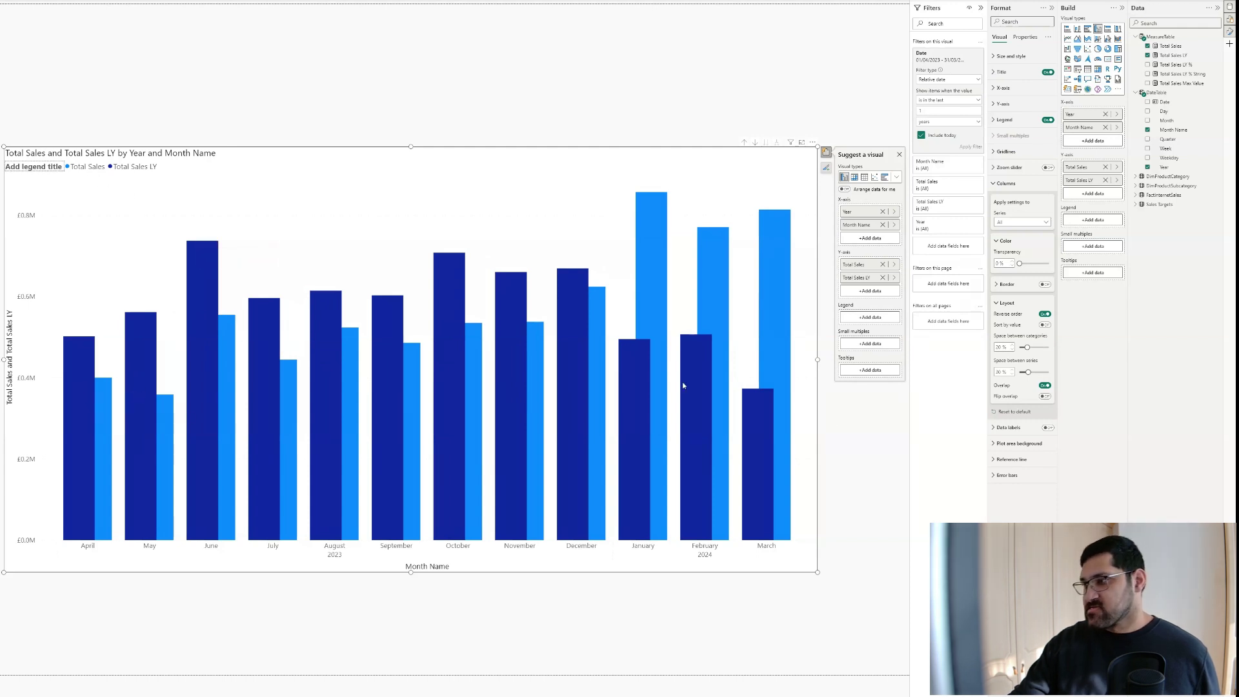
click(1046, 396)
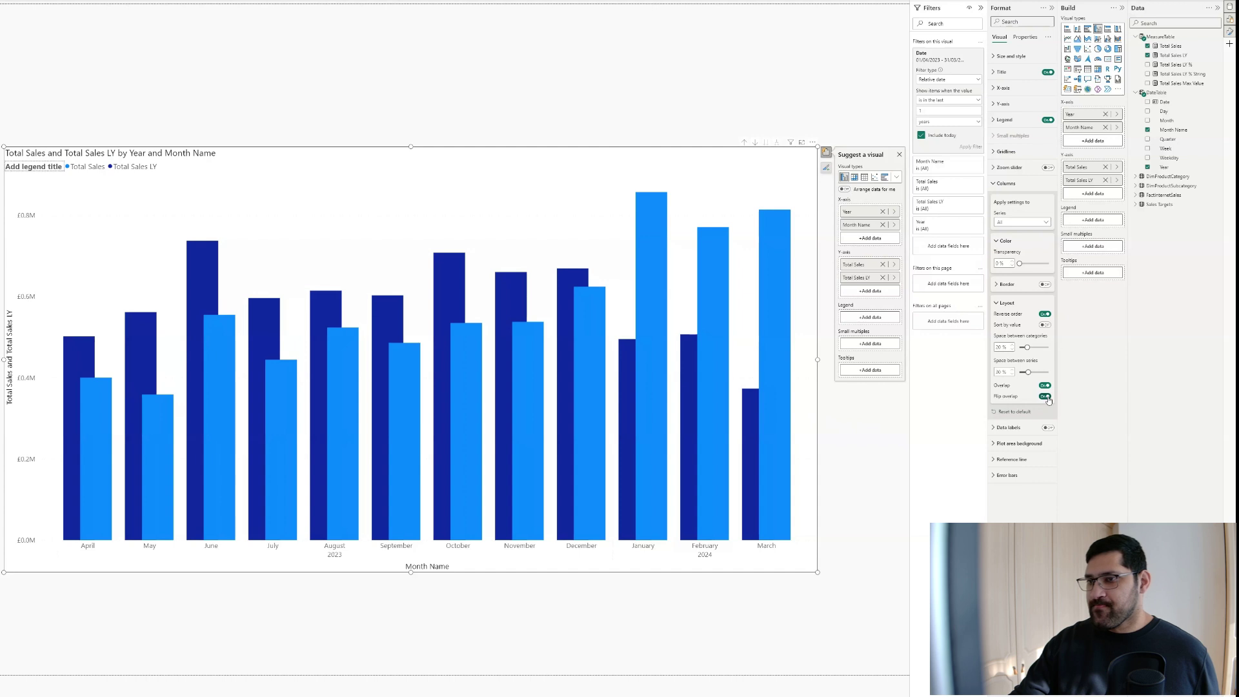
click(1008, 303)
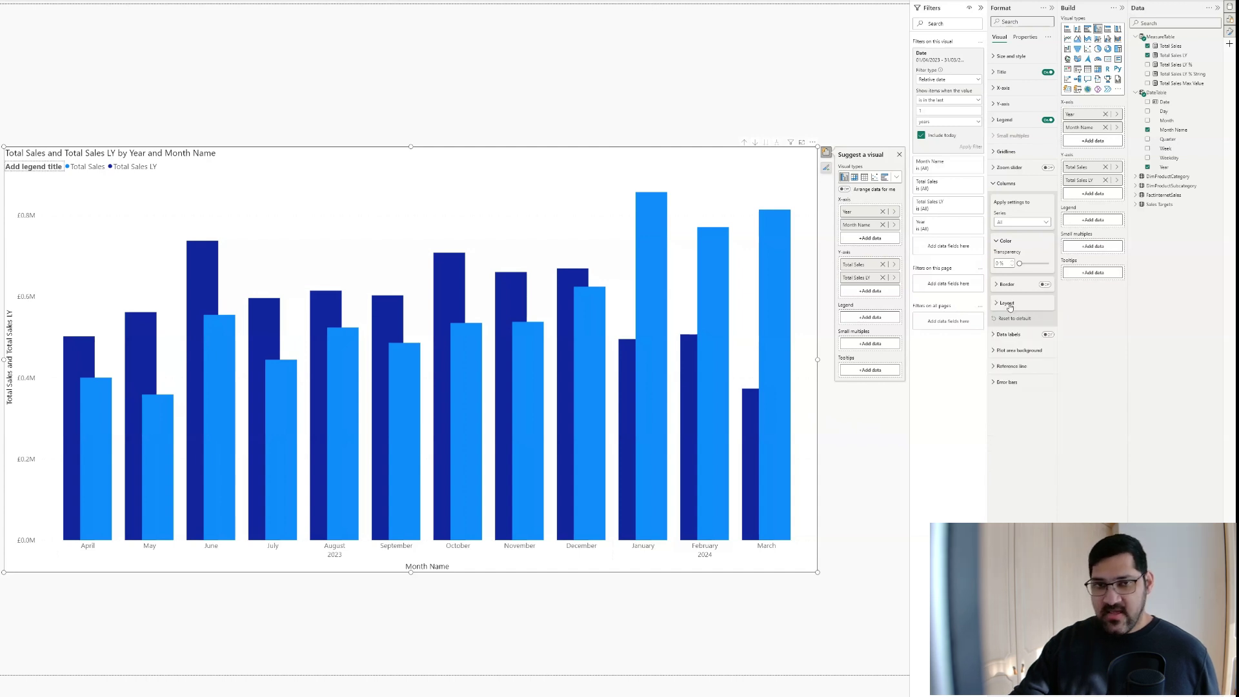
Make the Total Sales LY columns white with a black border
click(1019, 225)
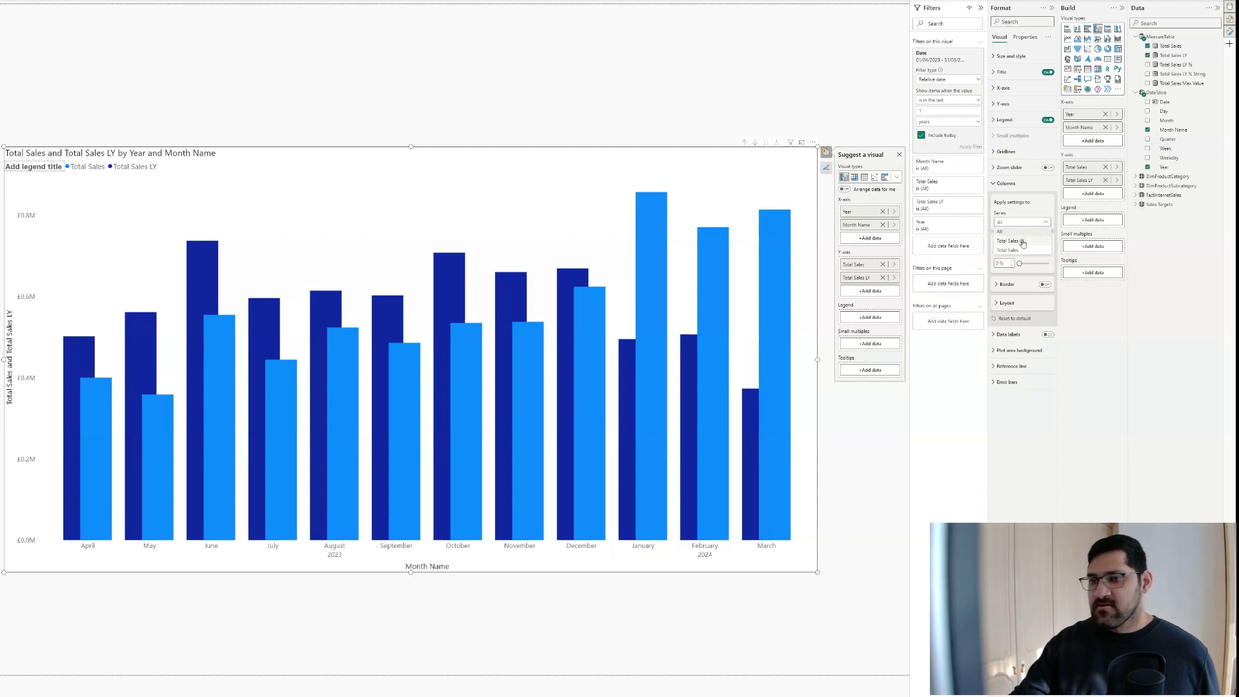
click(1023, 243)
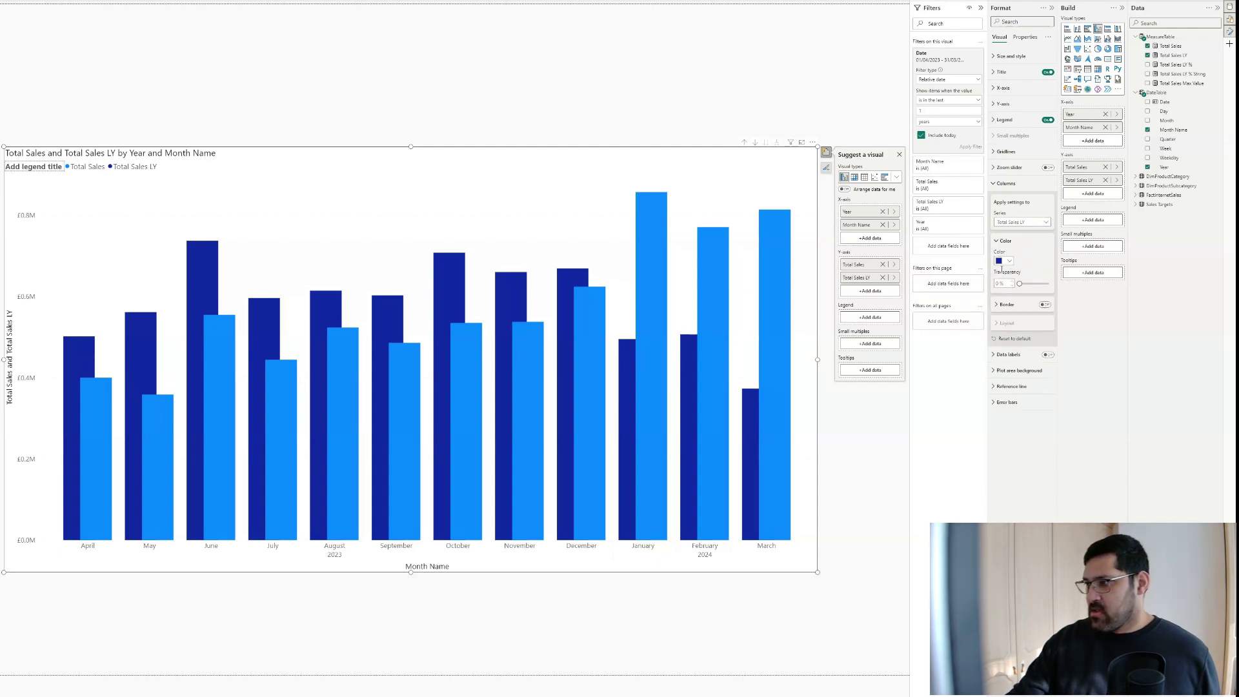
click(1004, 262)
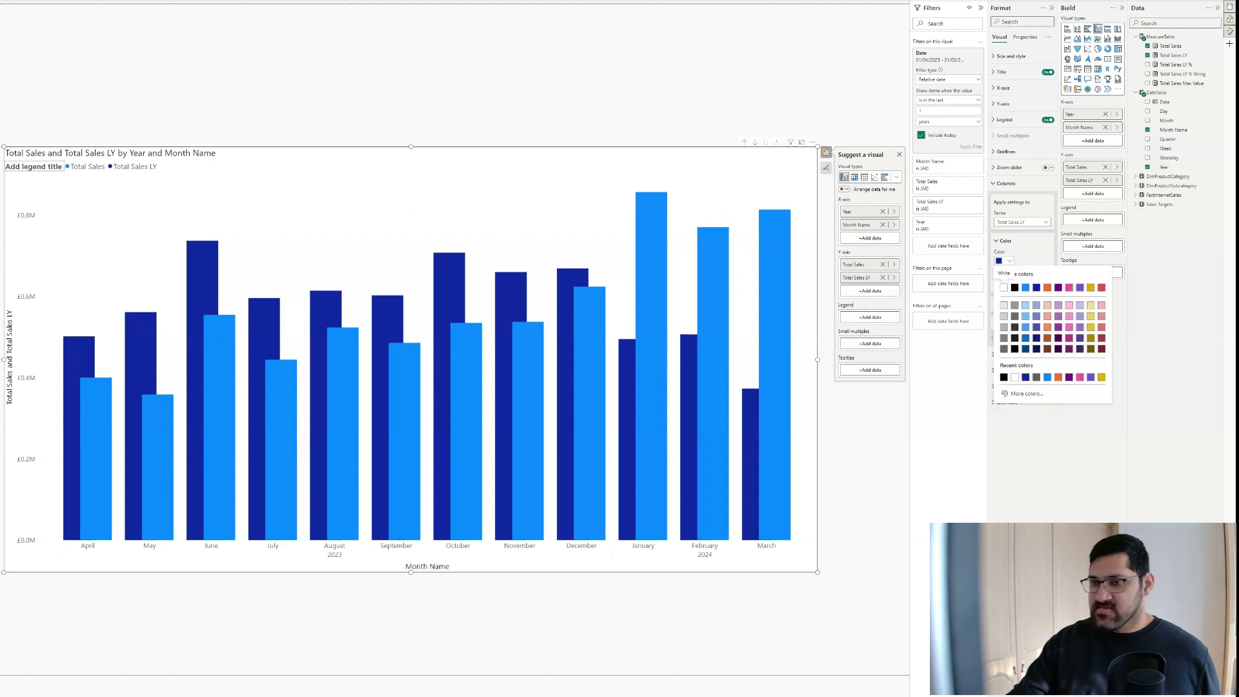
click(1004, 289)
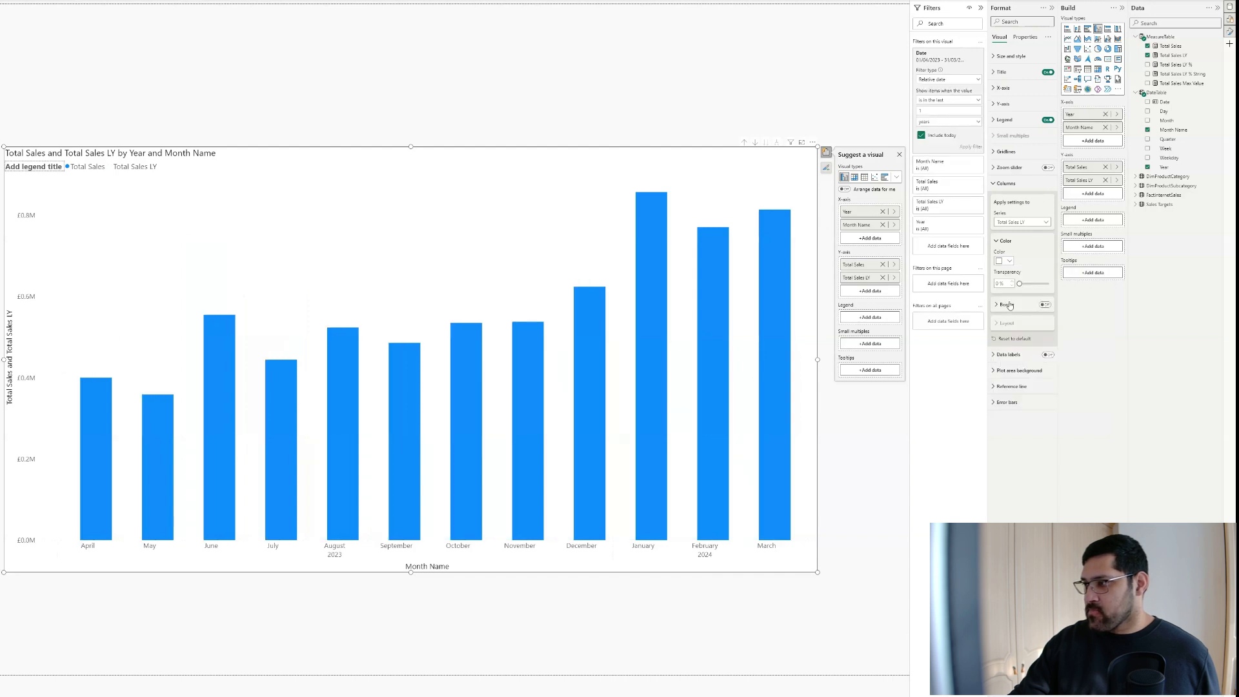
click(1003, 306)
click(1010, 335)
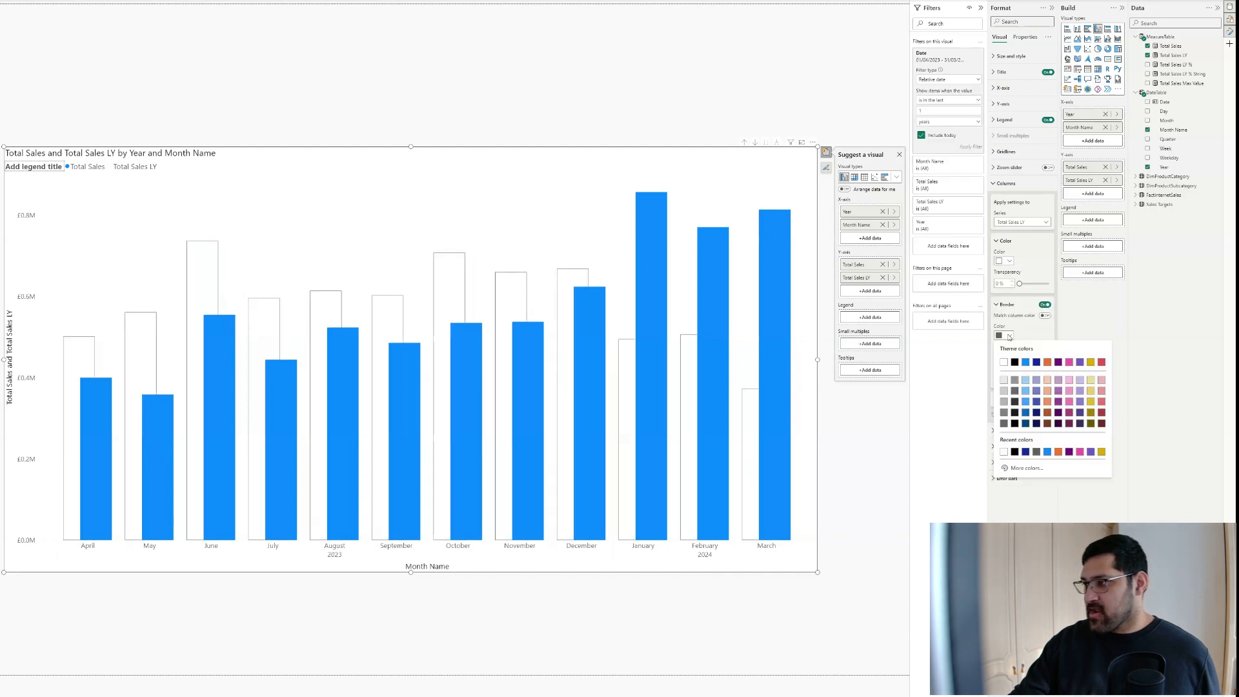
click(1014, 360)
click(1005, 305)
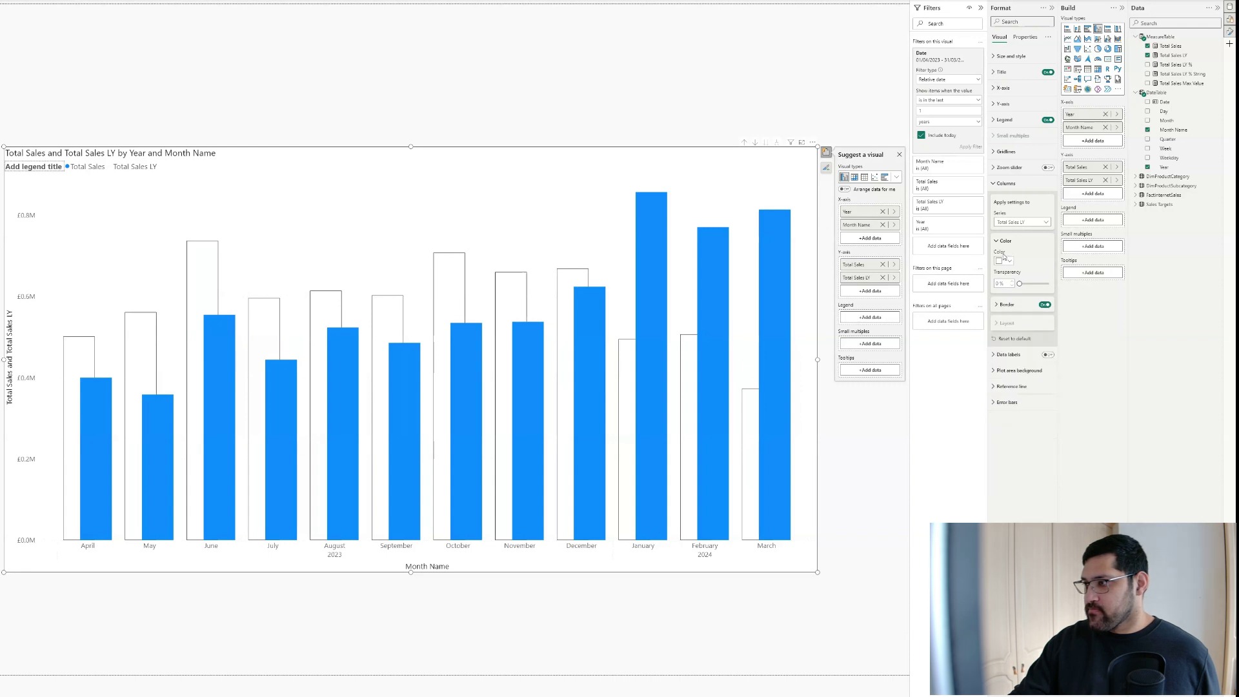
click(1005, 241)
Colour the Total Sales columns dark blue
click(1013, 223)
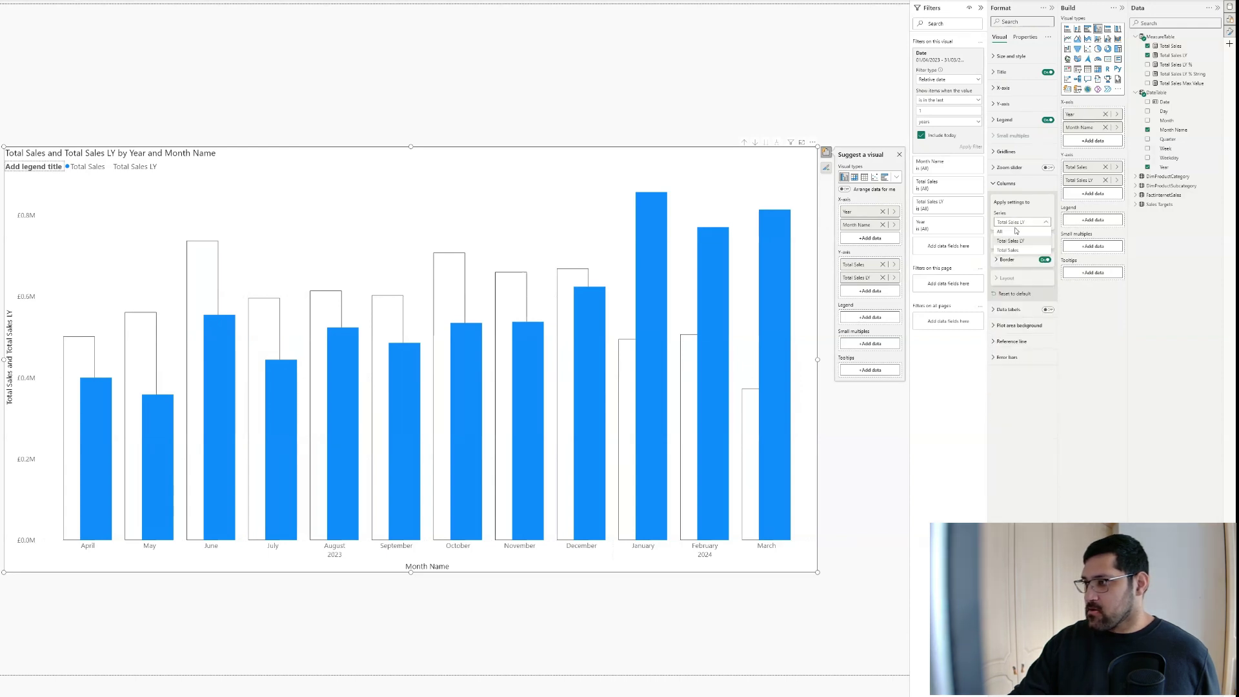
click(1013, 253)
click(1006, 241)
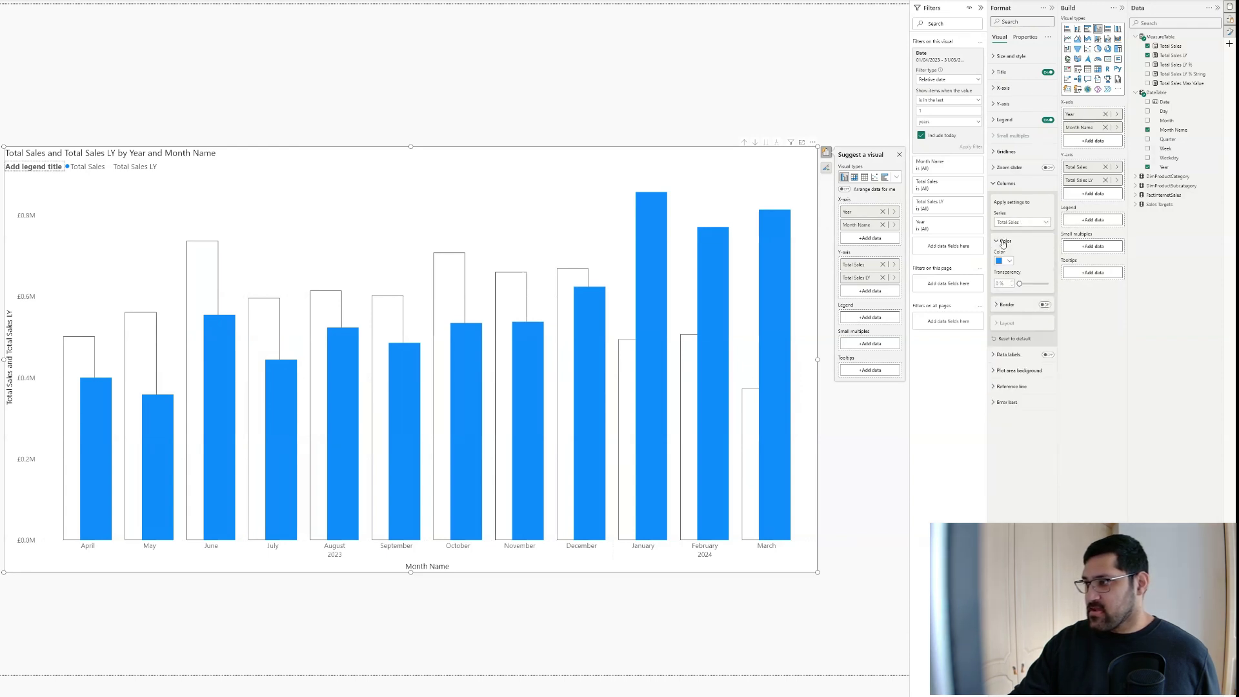
click(1003, 261)
click(1036, 288)
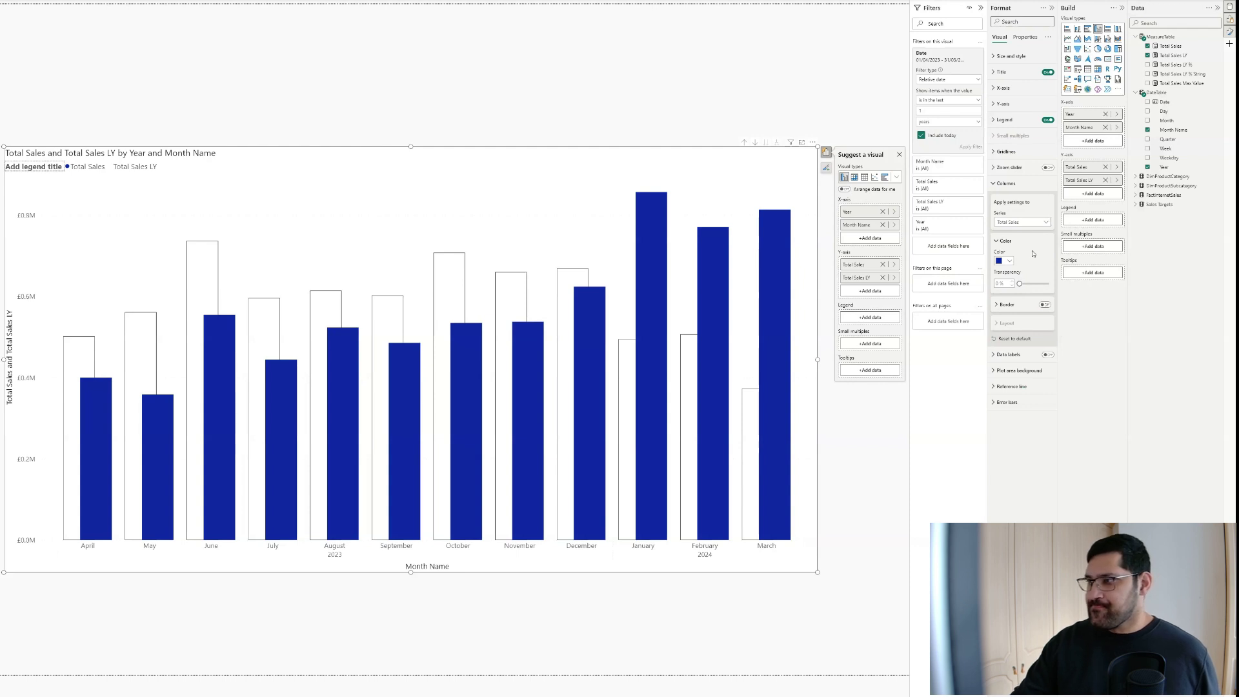
Switch on data labels and turn off 'Show for this series' for Total Sales LY
click(1000, 243)
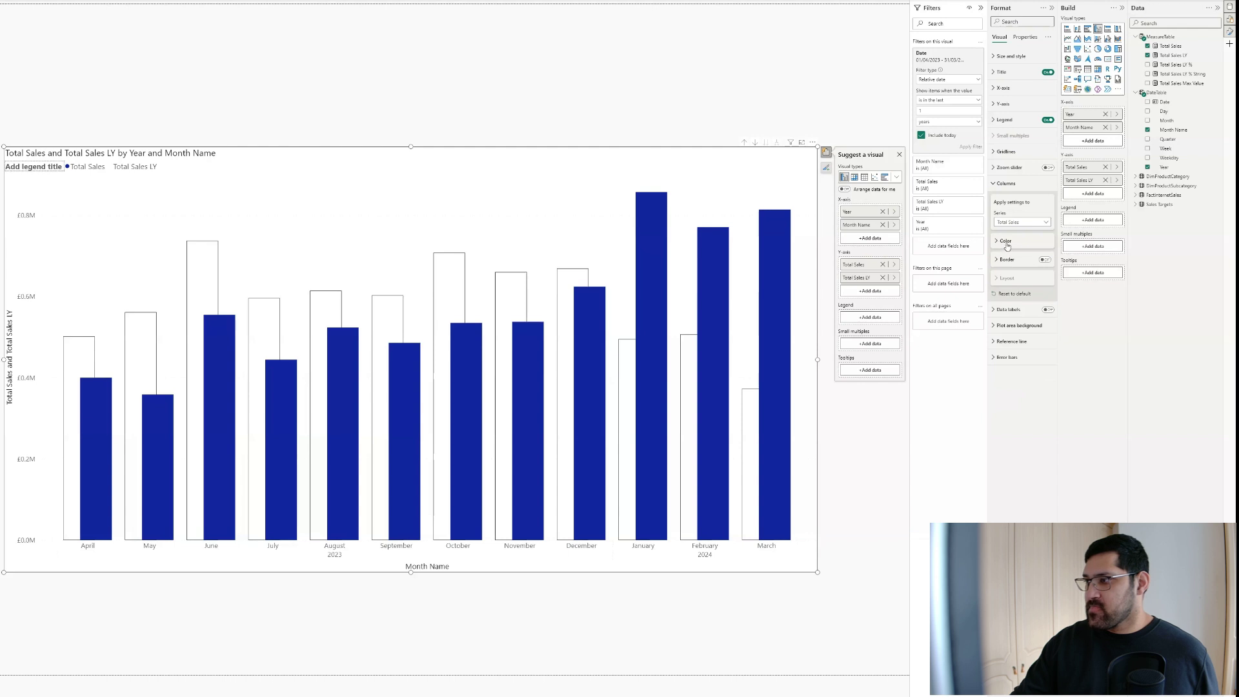
click(1048, 311)
click(1015, 310)
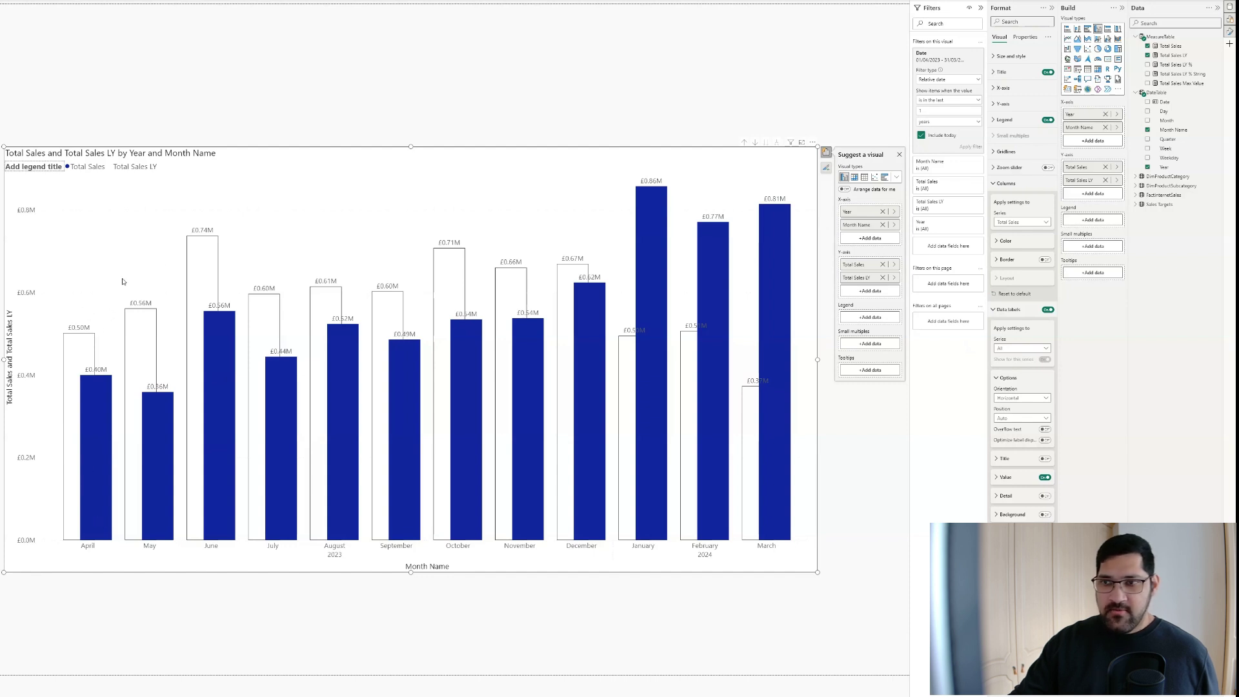
click(1031, 349)
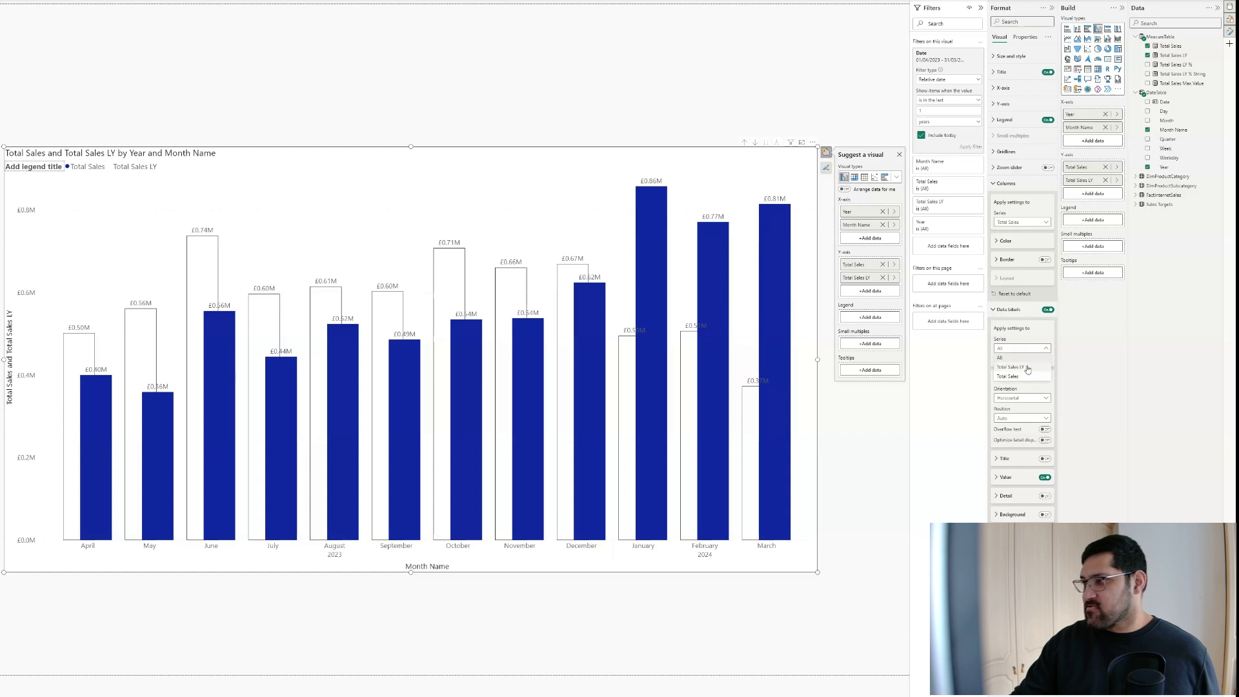
click(1028, 368)
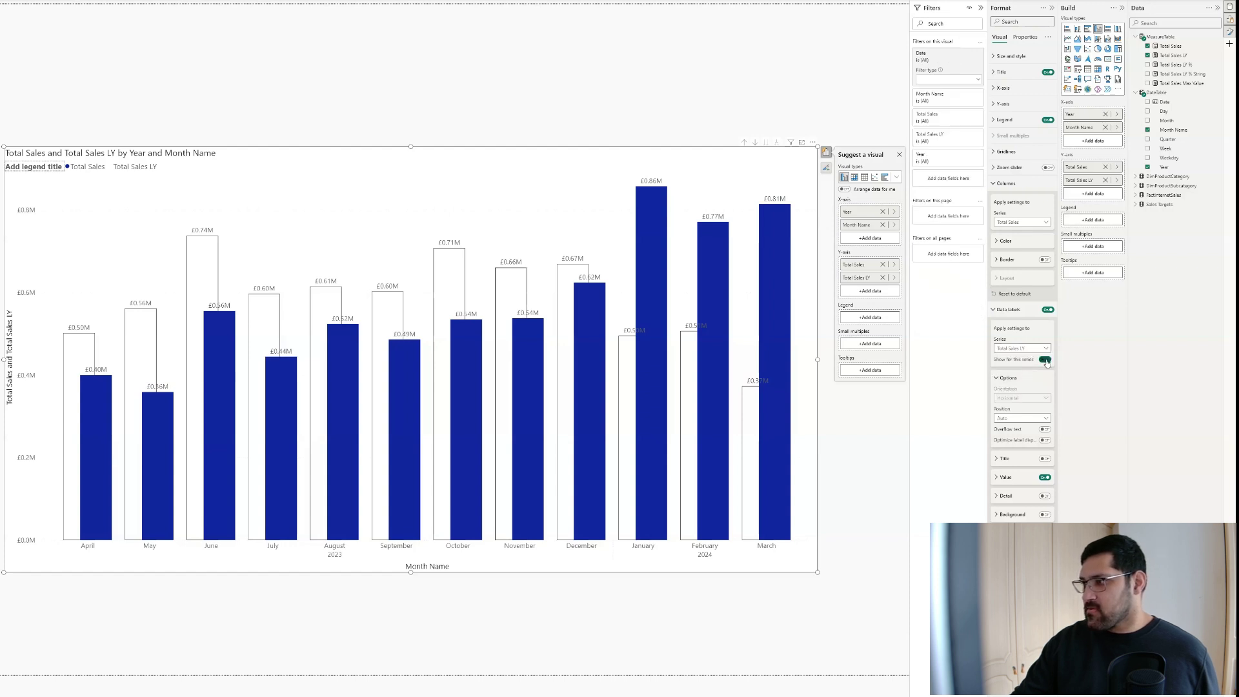
click(1046, 360)
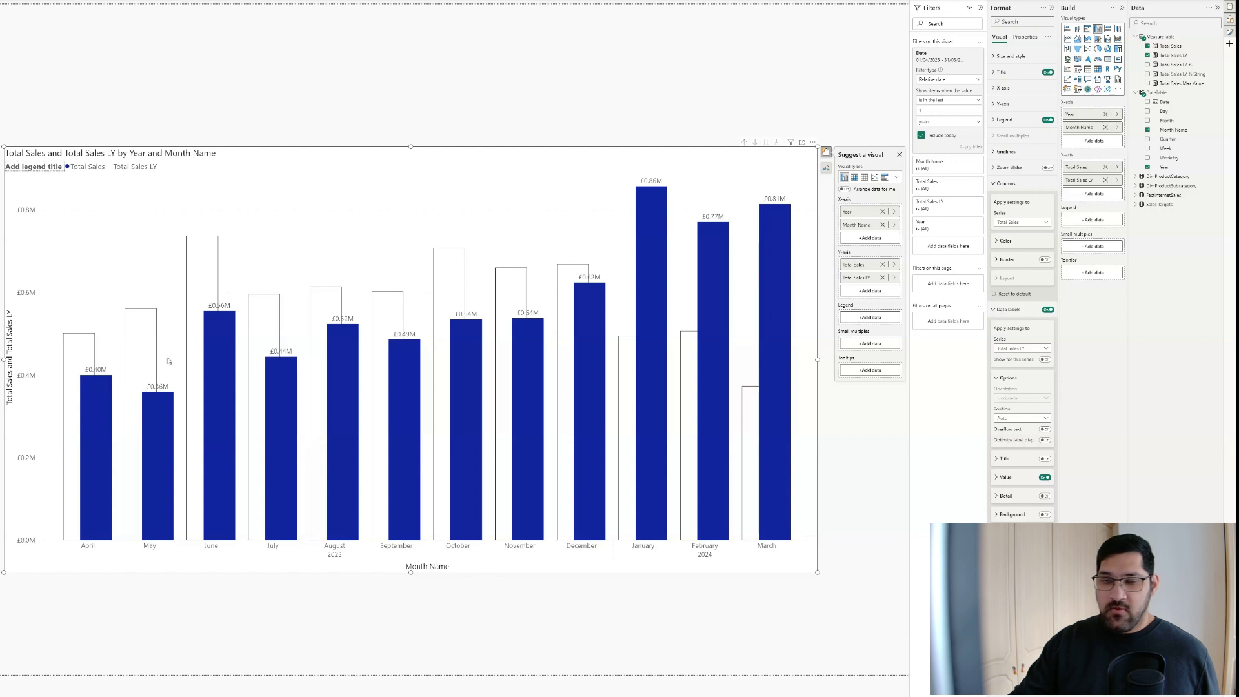
mouse_move(141, 359)
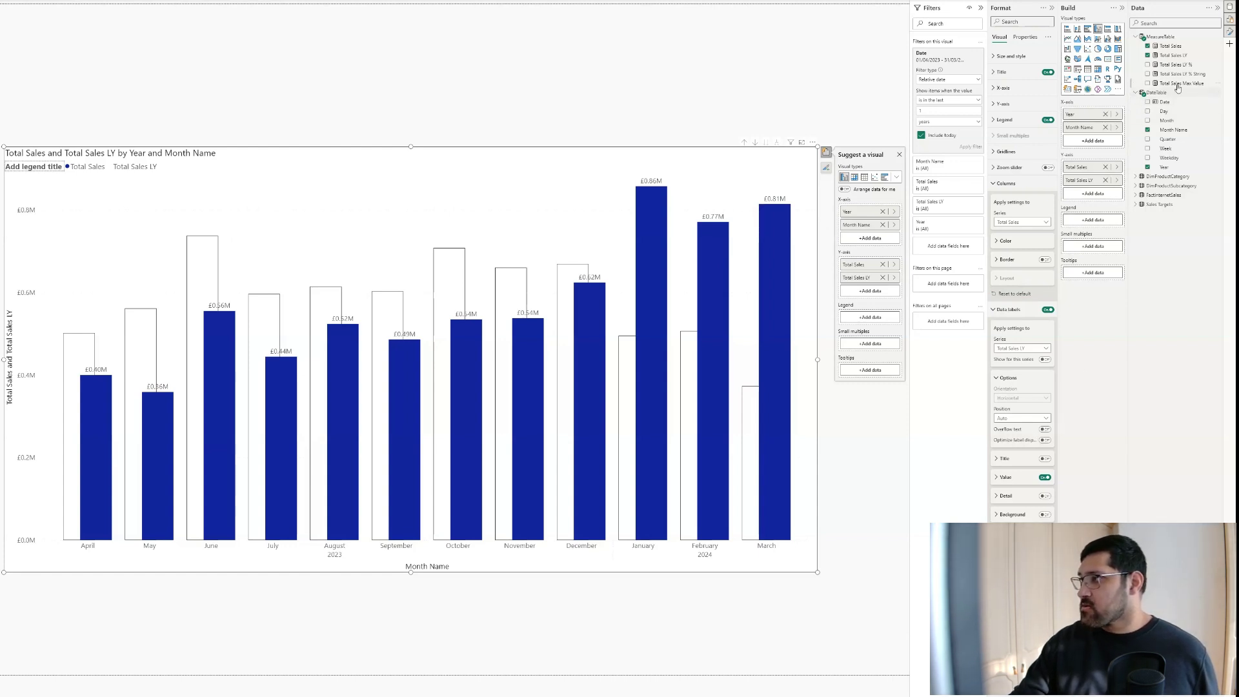
Add Total Sales Max Value to the Y-axis and hide the Total Sales data labels
drag(1184, 86, 1104, 194)
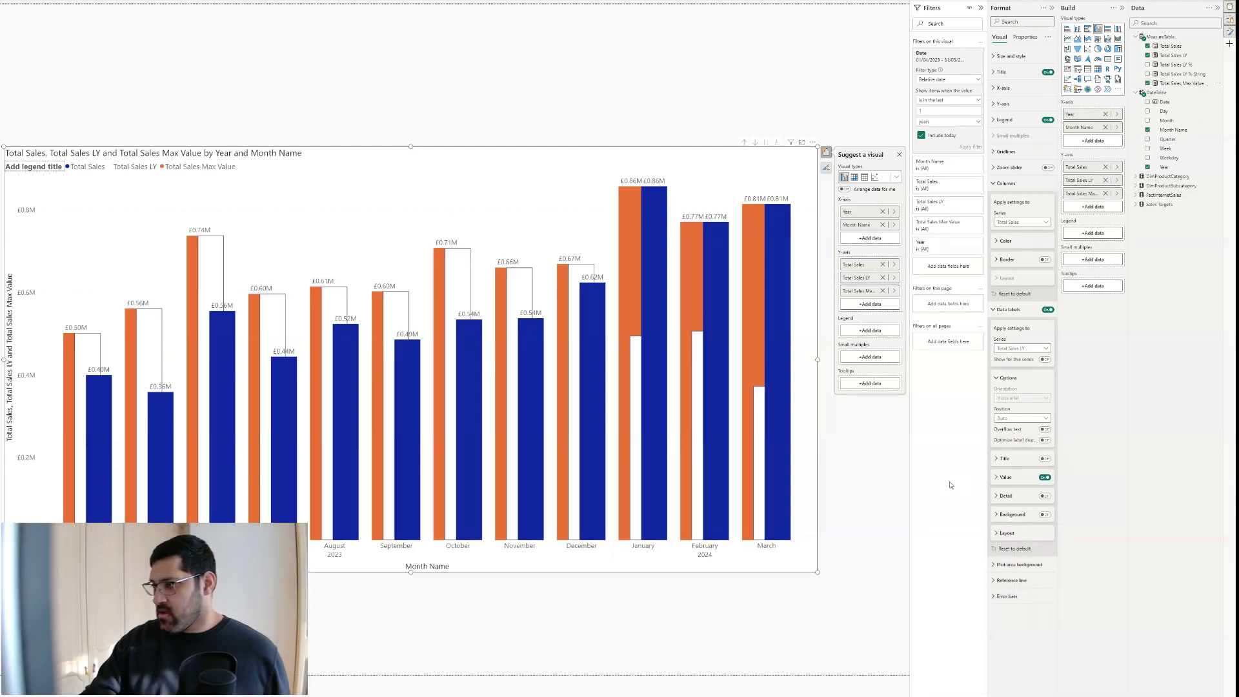
click(1027, 350)
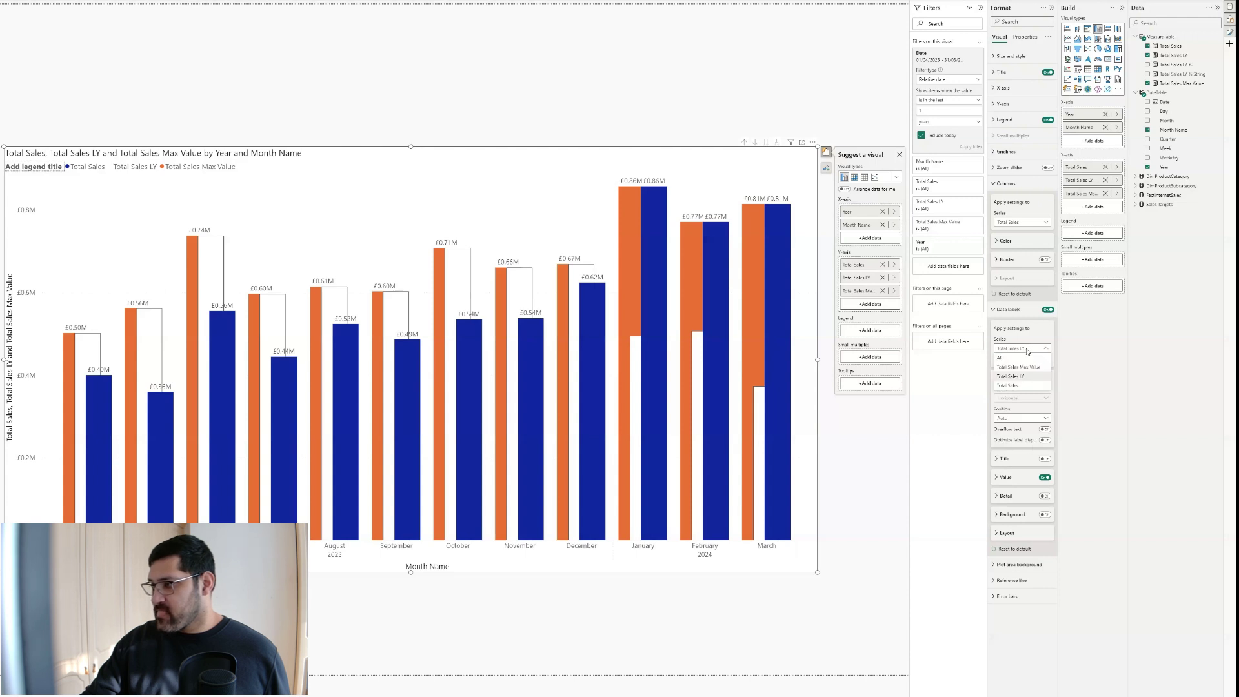
click(1027, 349)
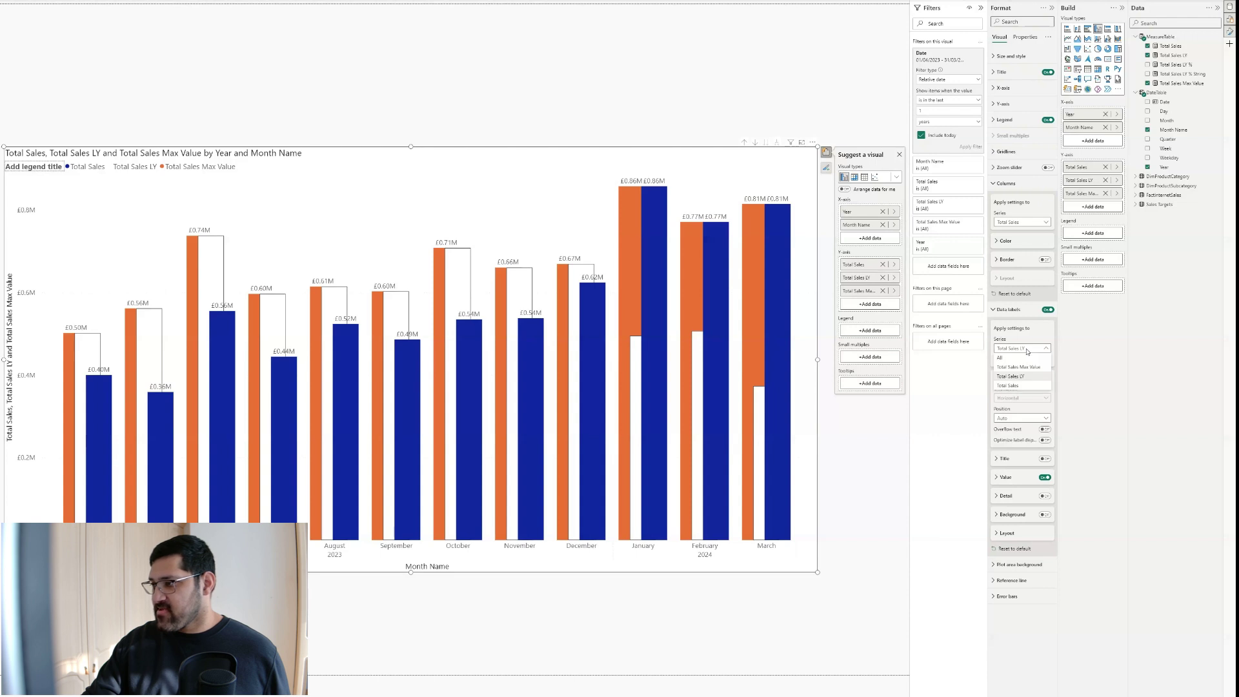
click(1044, 360)
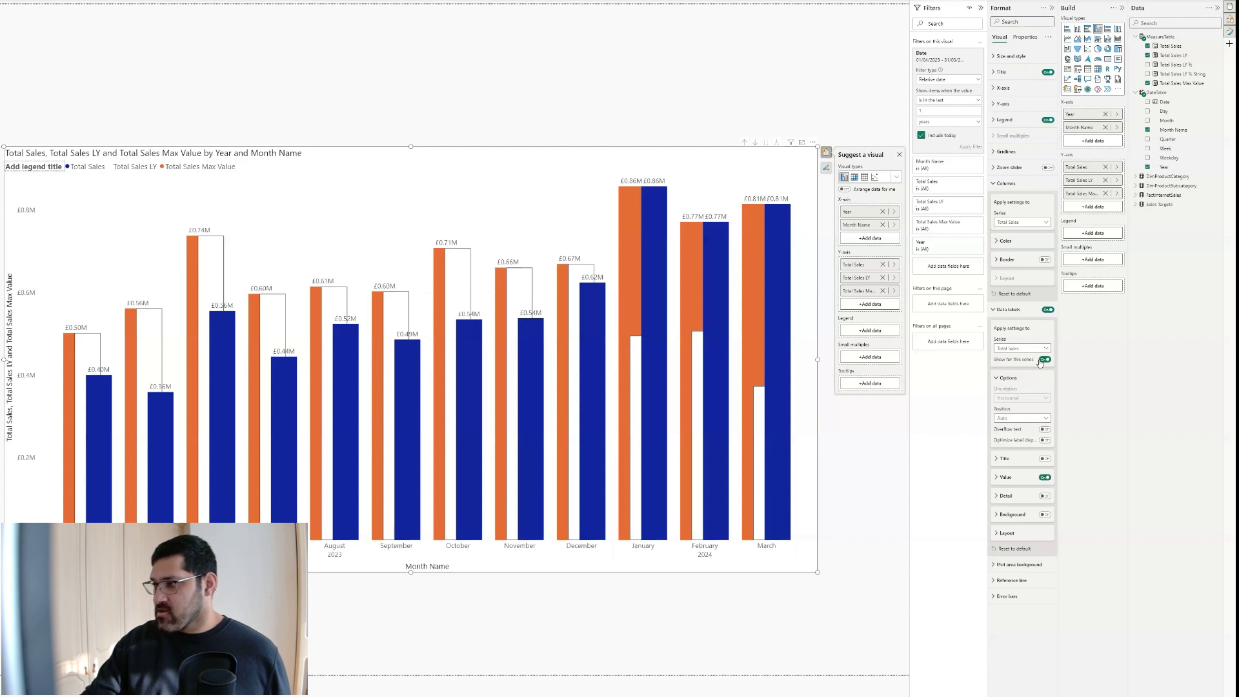
click(1044, 360)
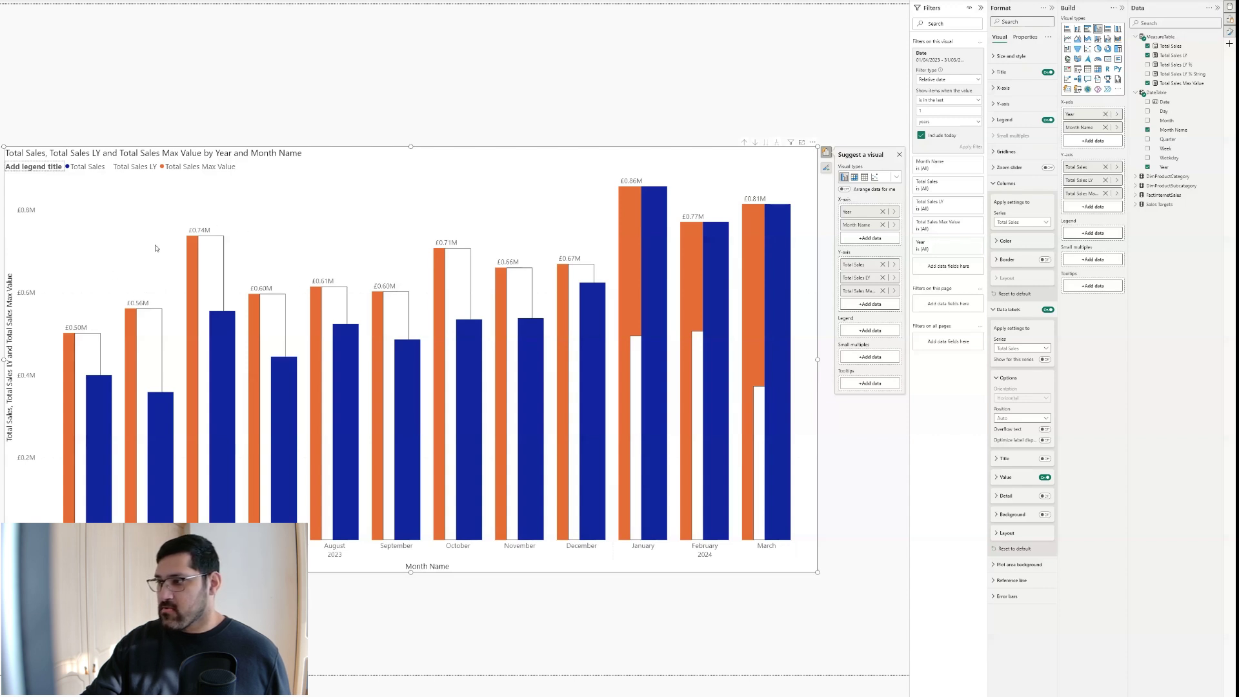
click(1012, 348)
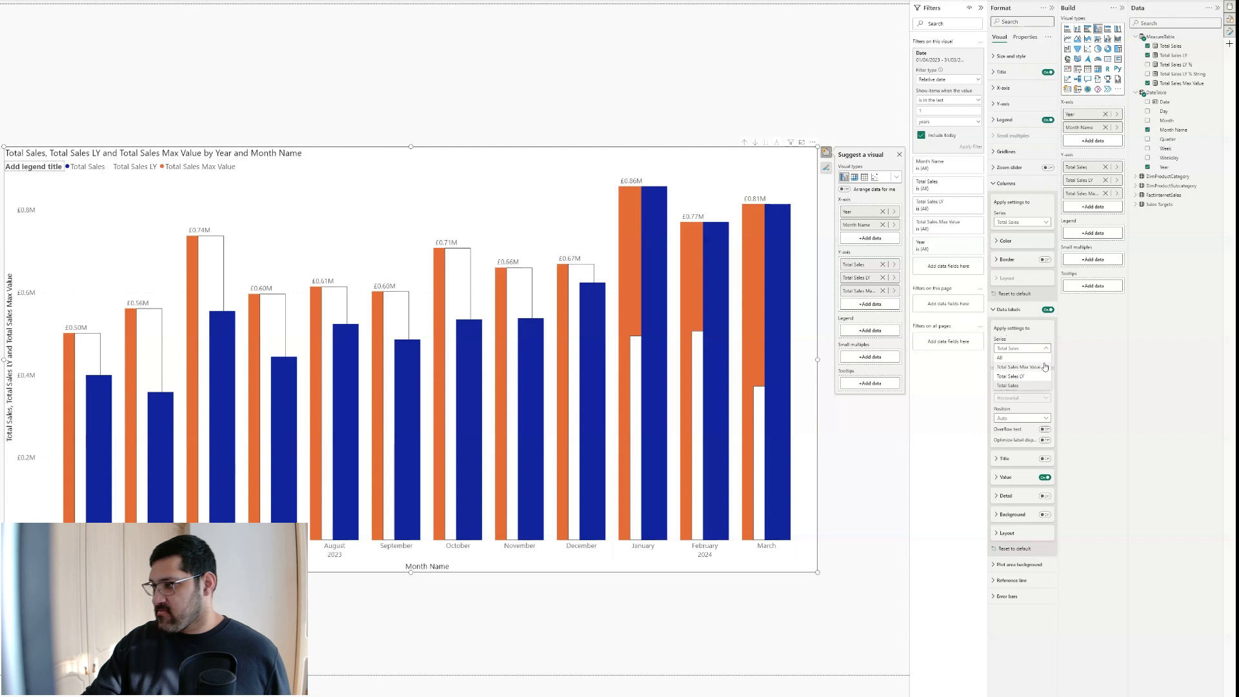
Set the Total Sales Max Value label field to Total Sales LY % String
click(1042, 369)
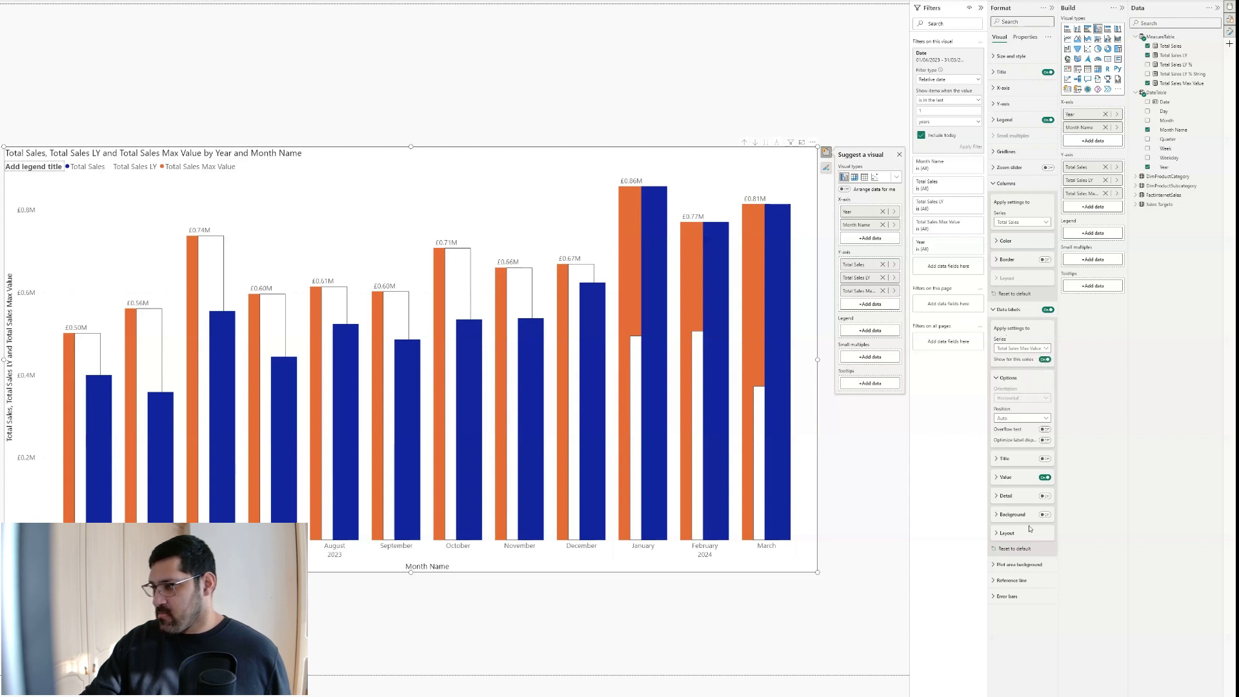
click(1005, 478)
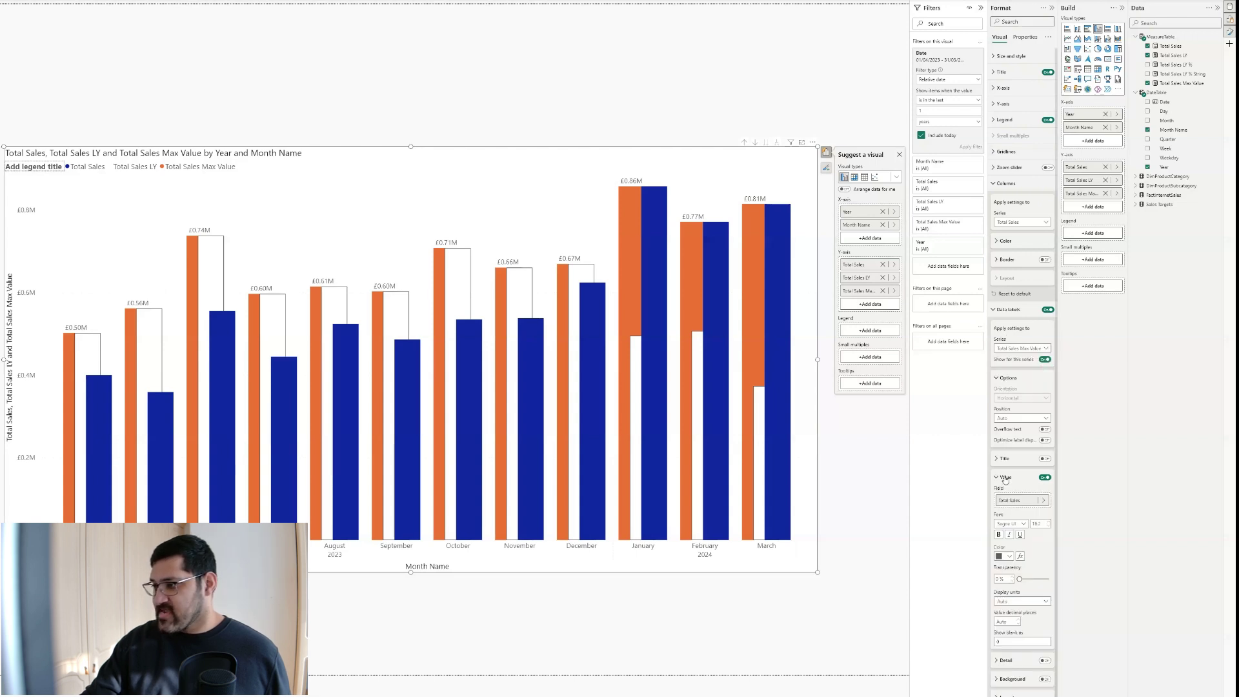
click(1043, 500)
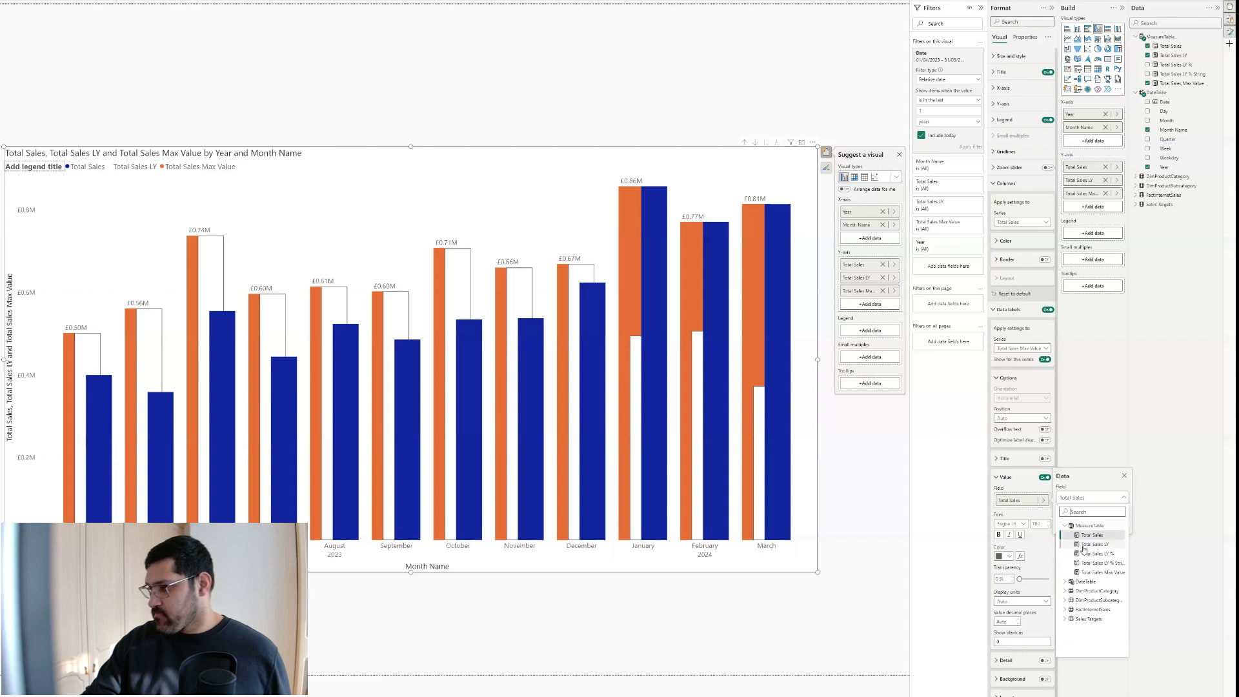
click(1097, 563)
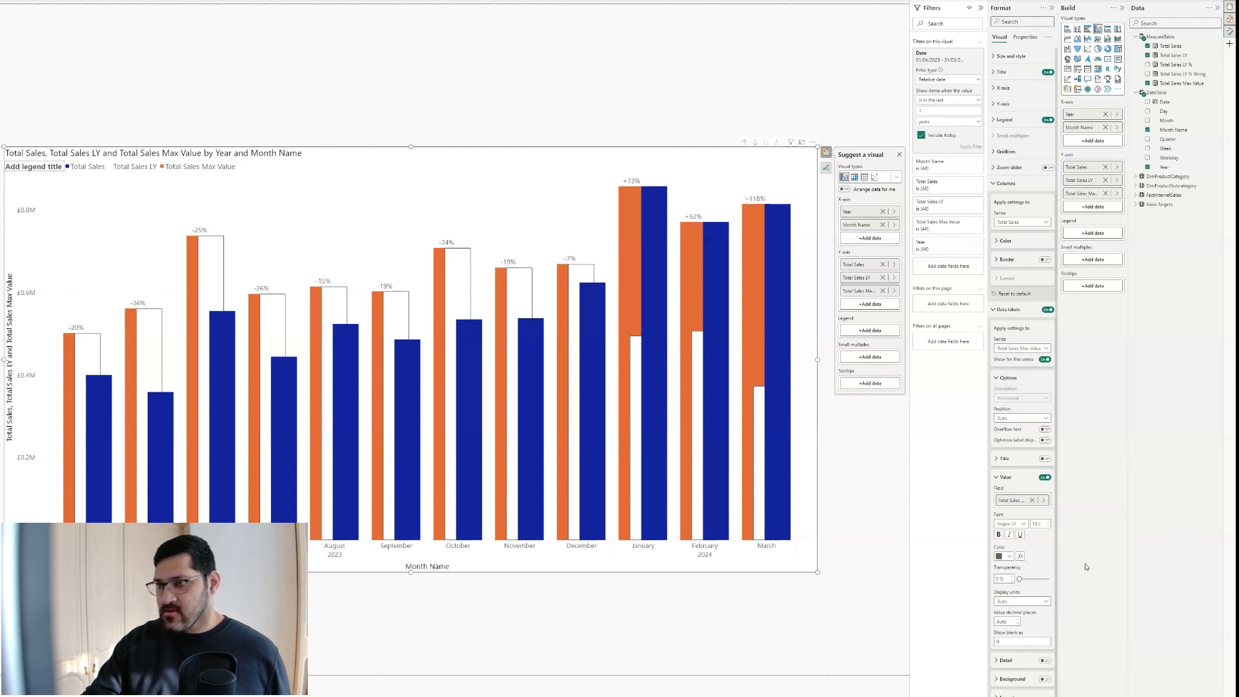
Switch label colouring to rules based on the Total Sales LY % measure
click(1021, 557)
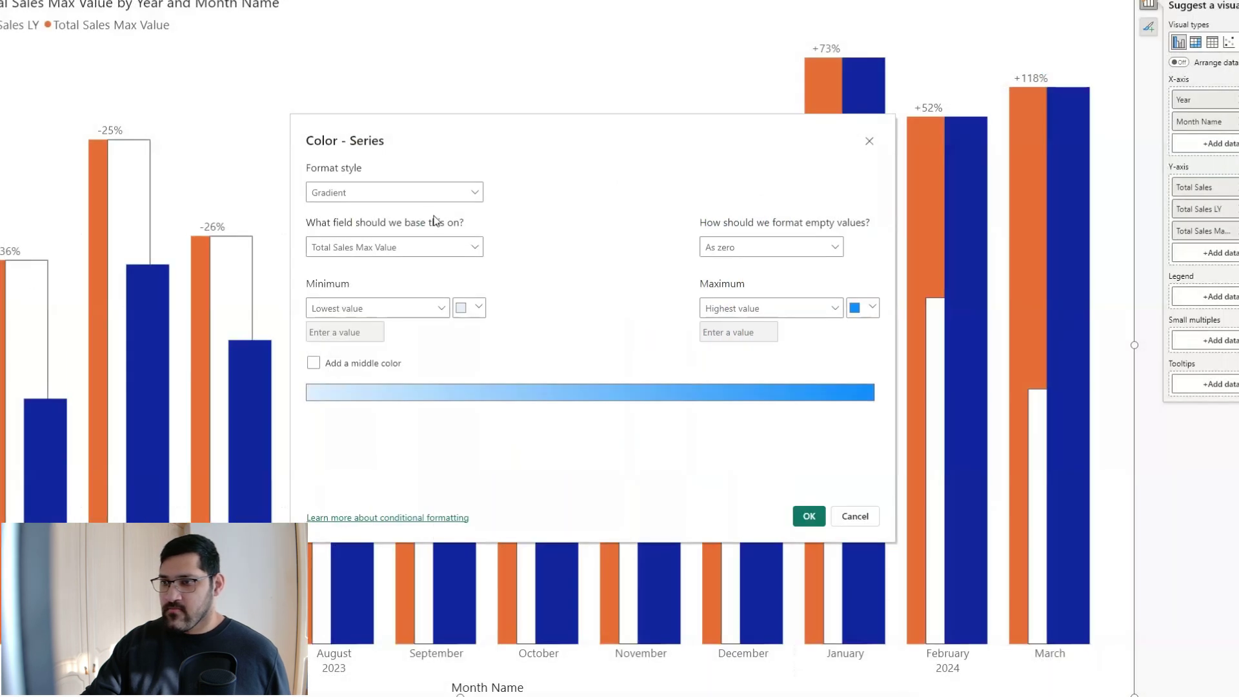
click(377, 269)
click(374, 233)
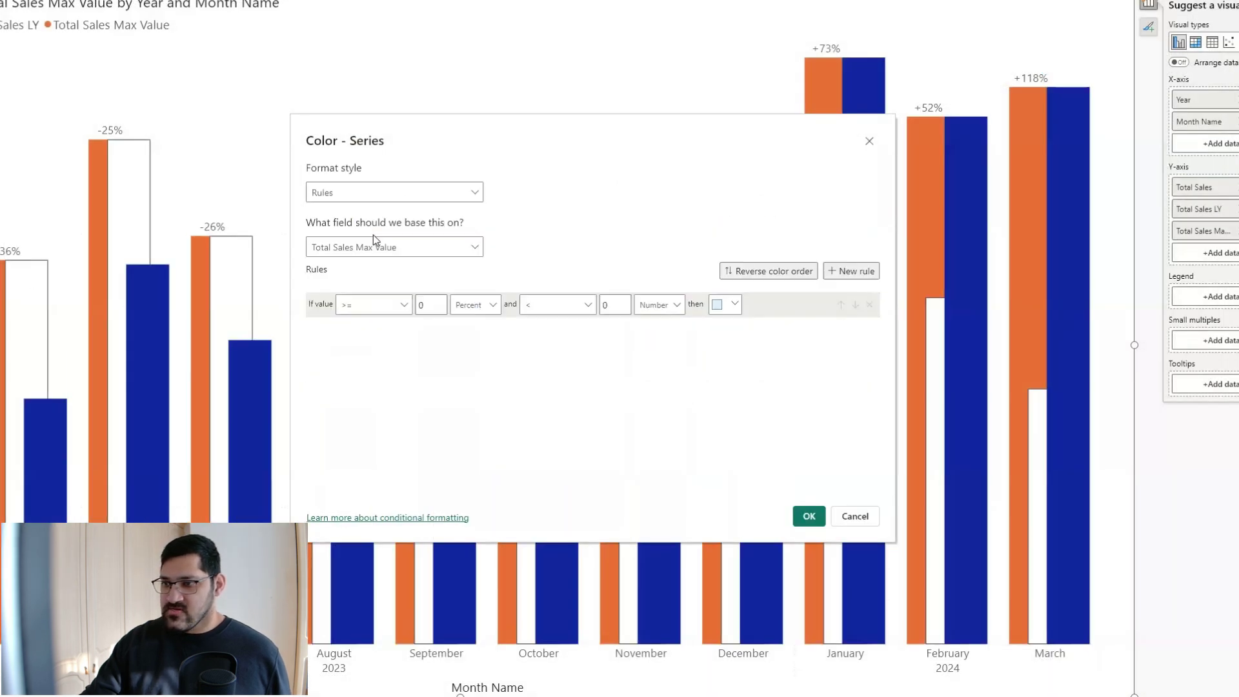
click(427, 250)
click(323, 293)
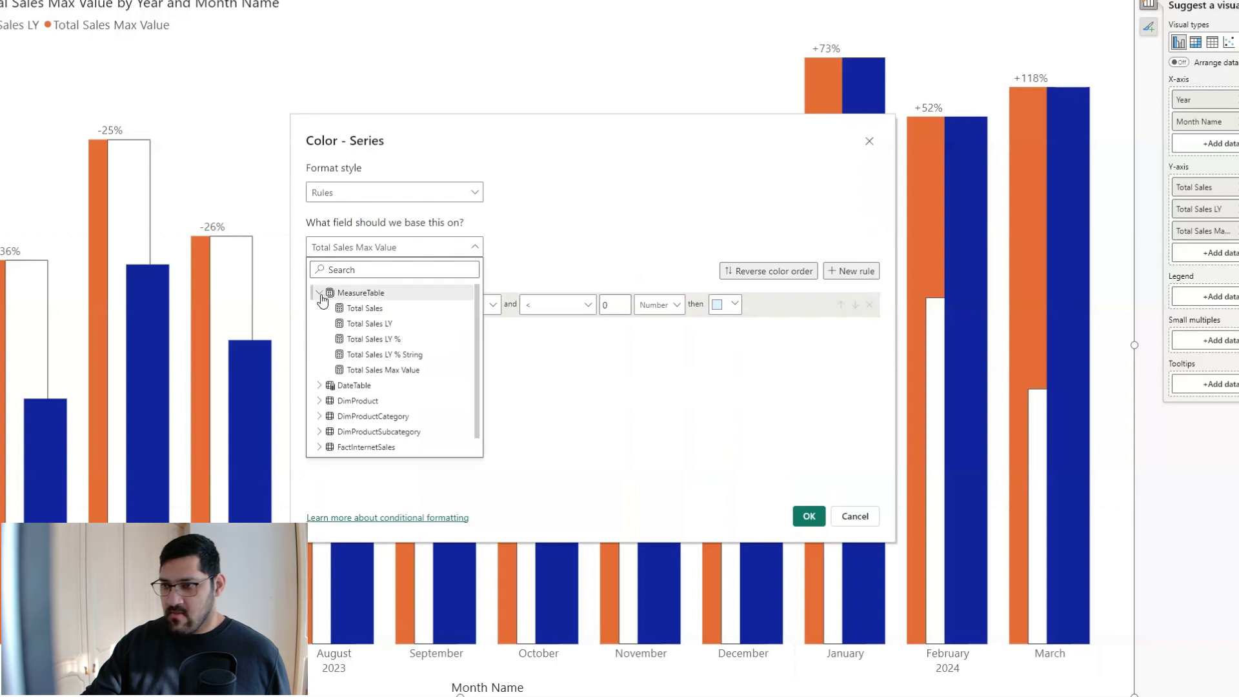
click(355, 340)
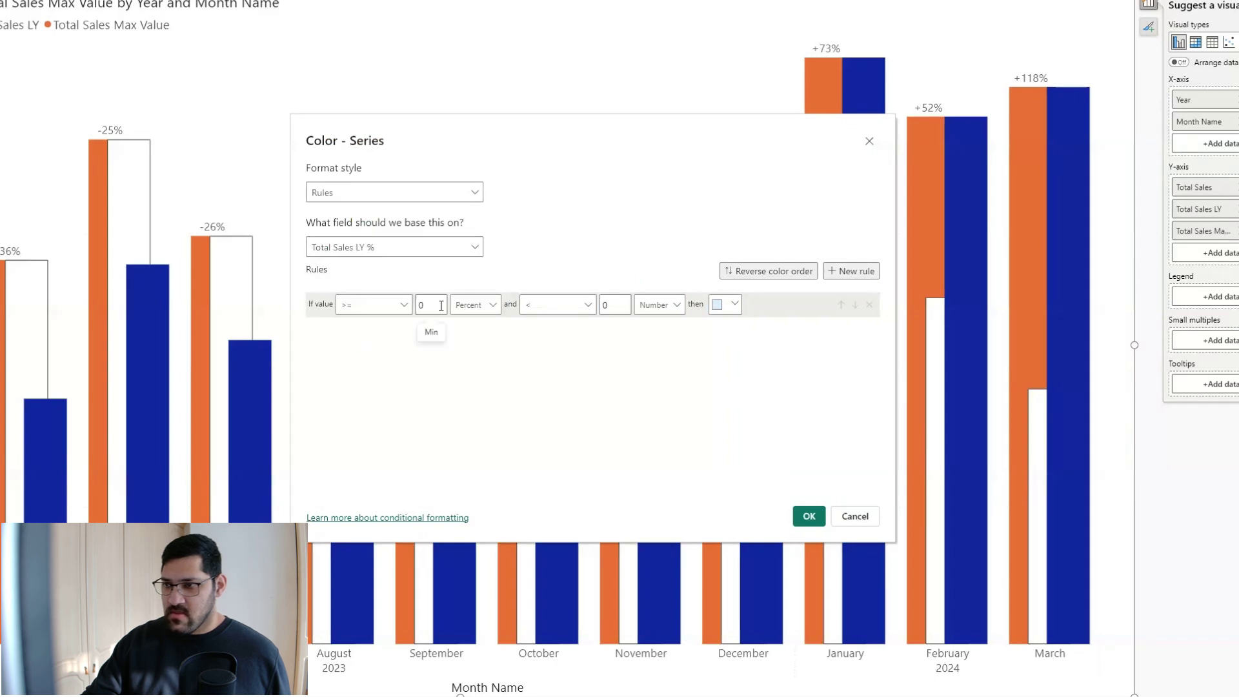
Make the first rule colour values below 0 red
click(466, 309)
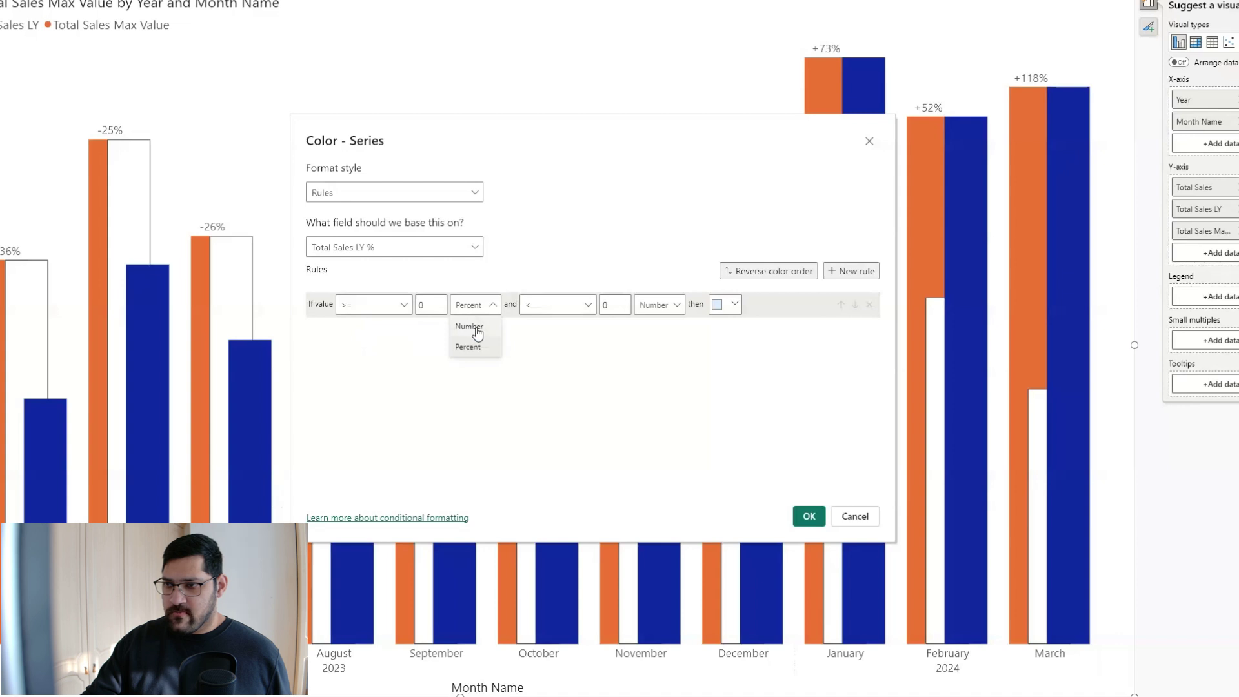
click(476, 330)
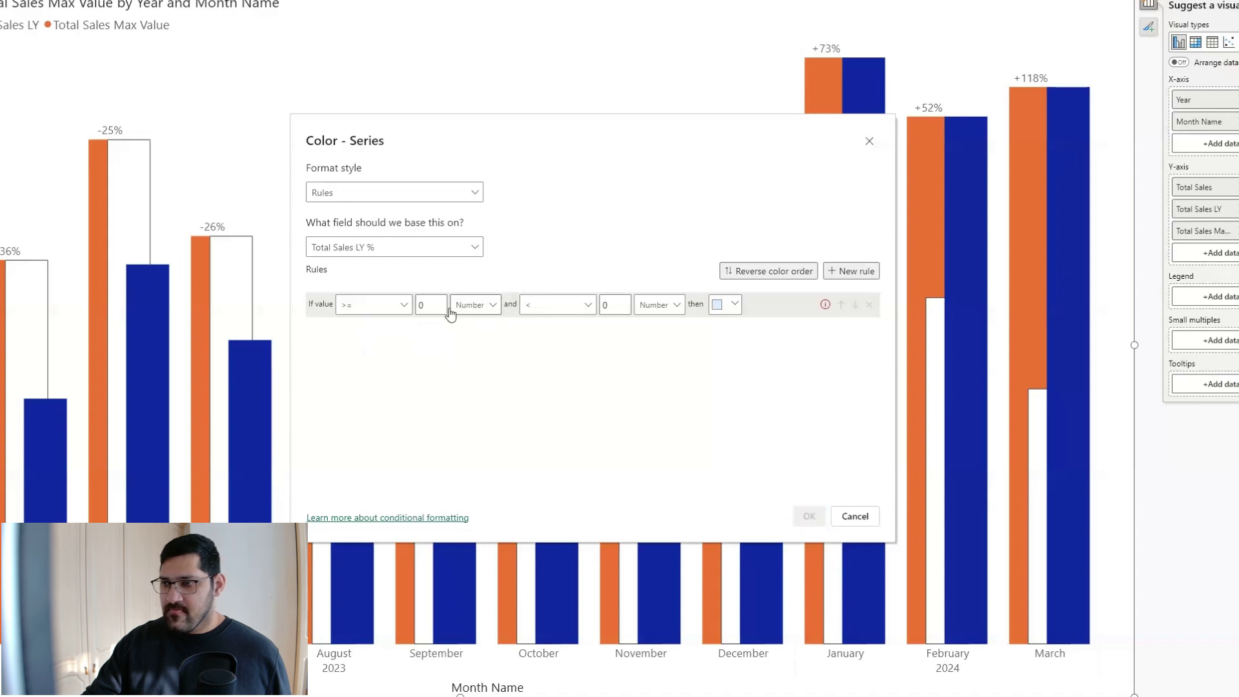
click(415, 304)
key(BackSpace)
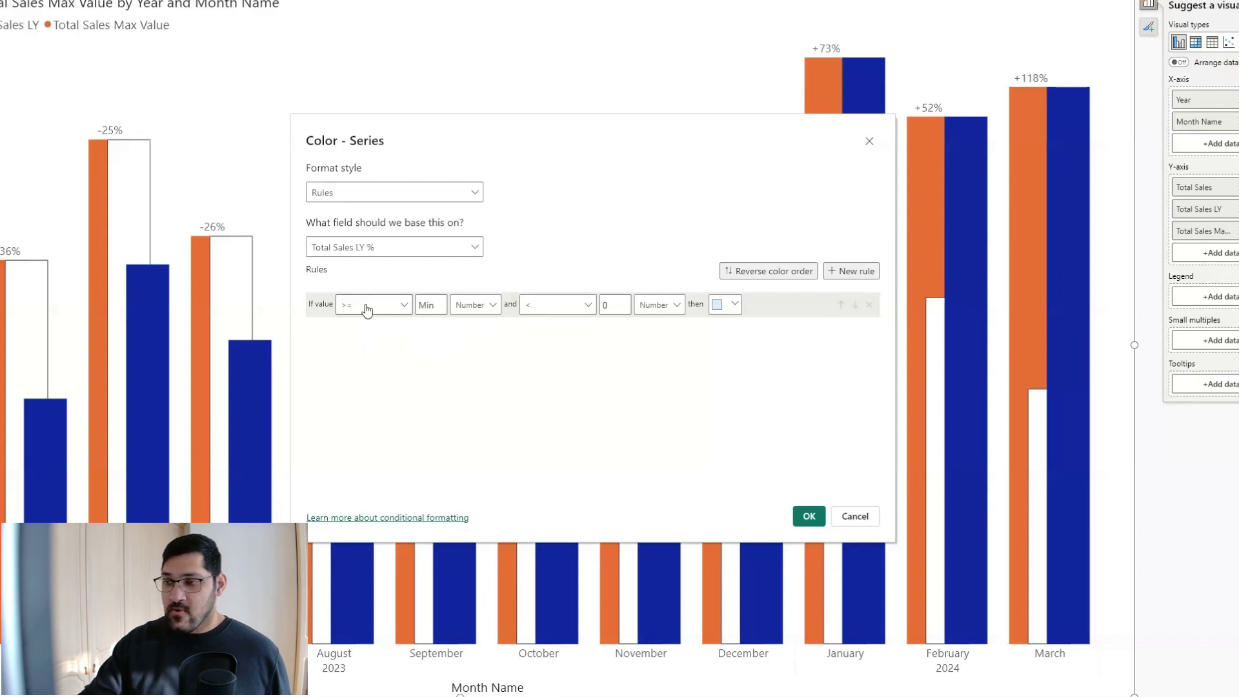
click(612, 305)
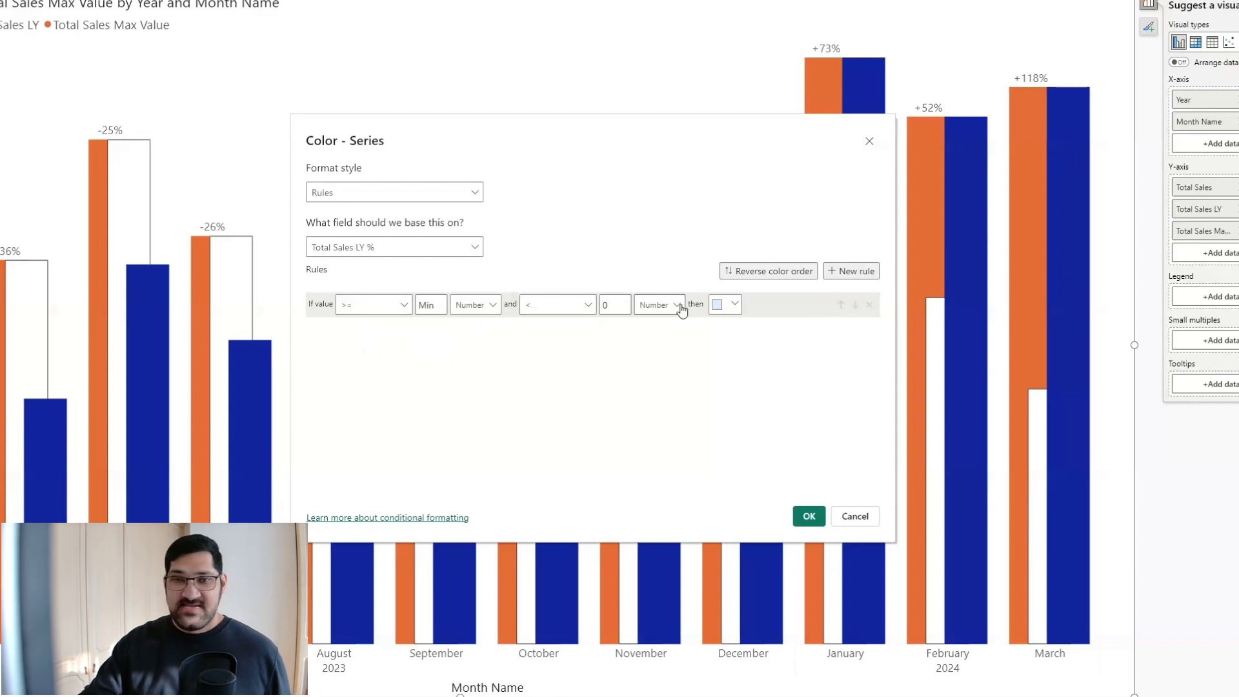
click(728, 304)
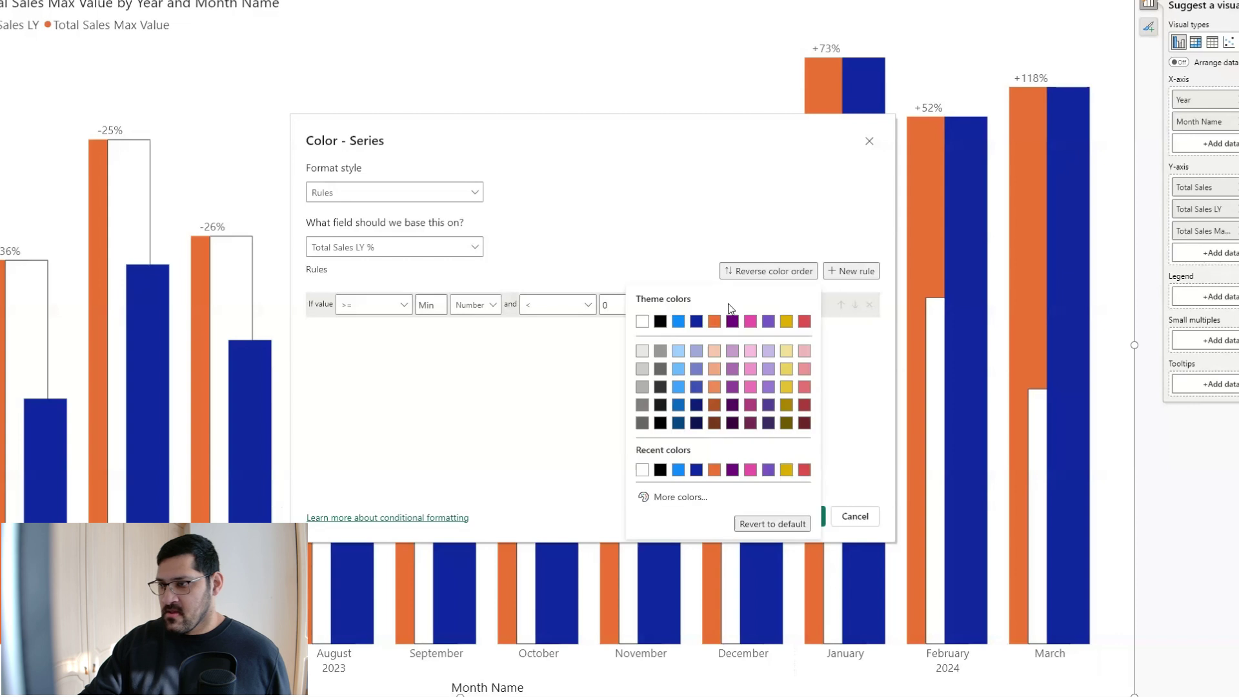
click(806, 324)
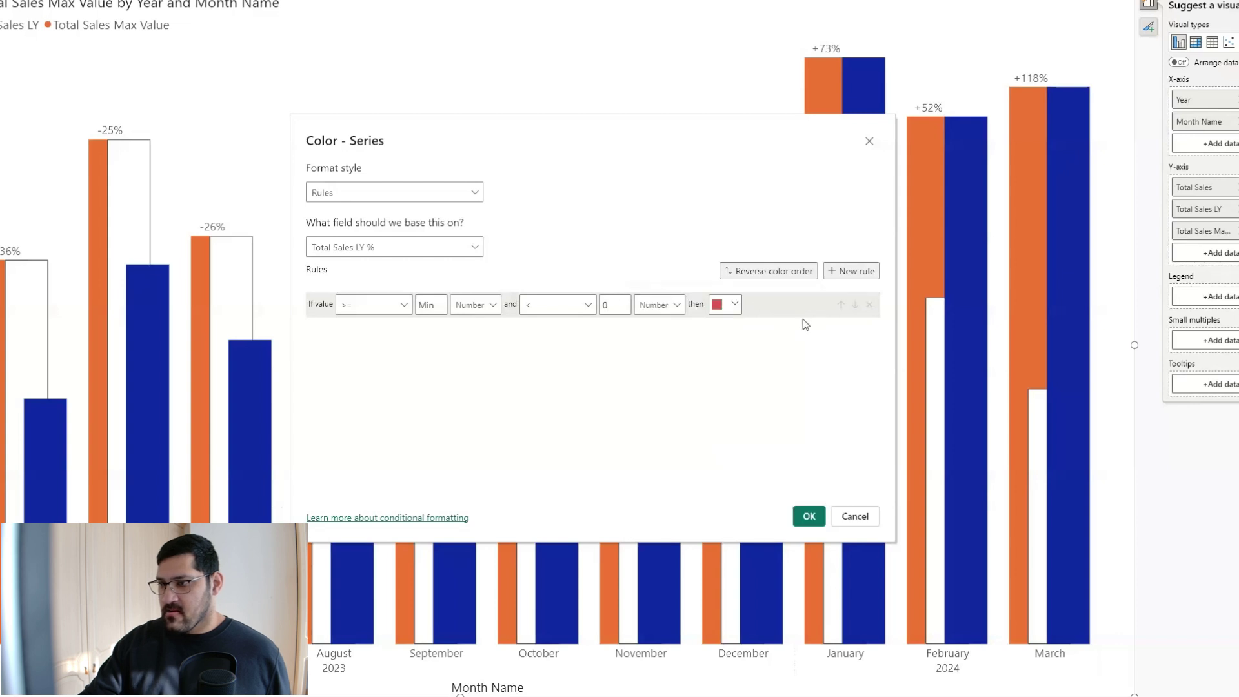
Add a second rule, >= 0 Number up to Max, coloured dark green, and apply the rules
click(834, 271)
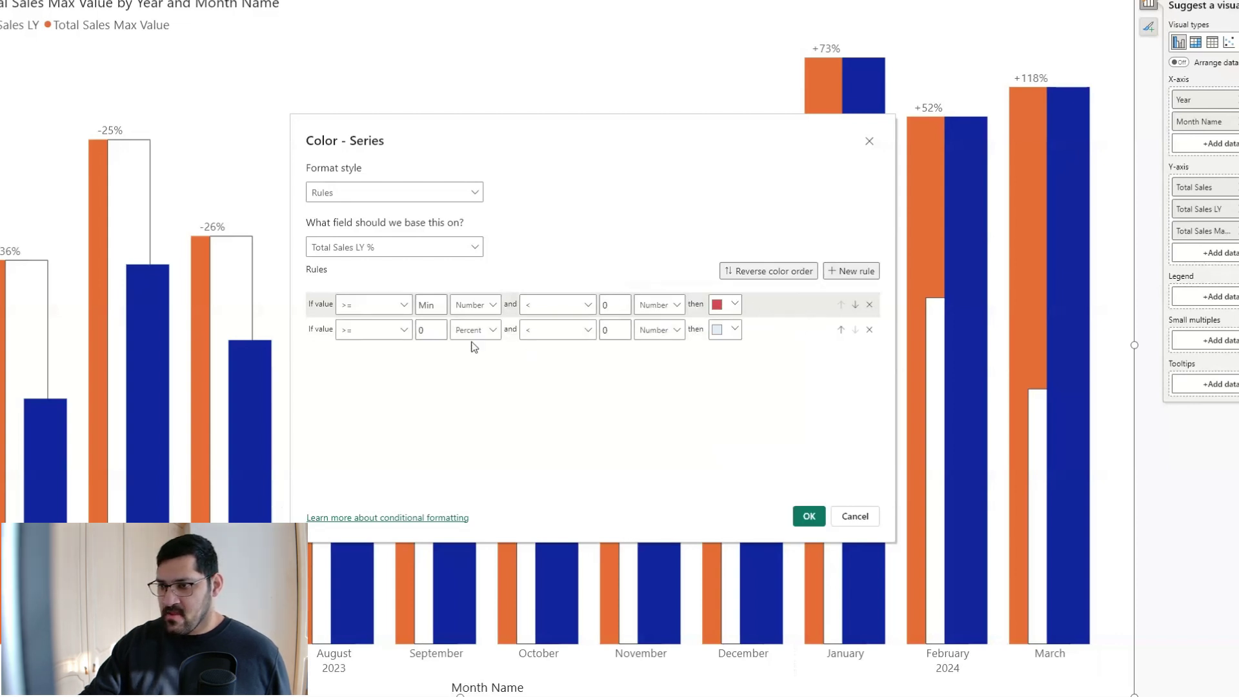
click(423, 330)
click(603, 330)
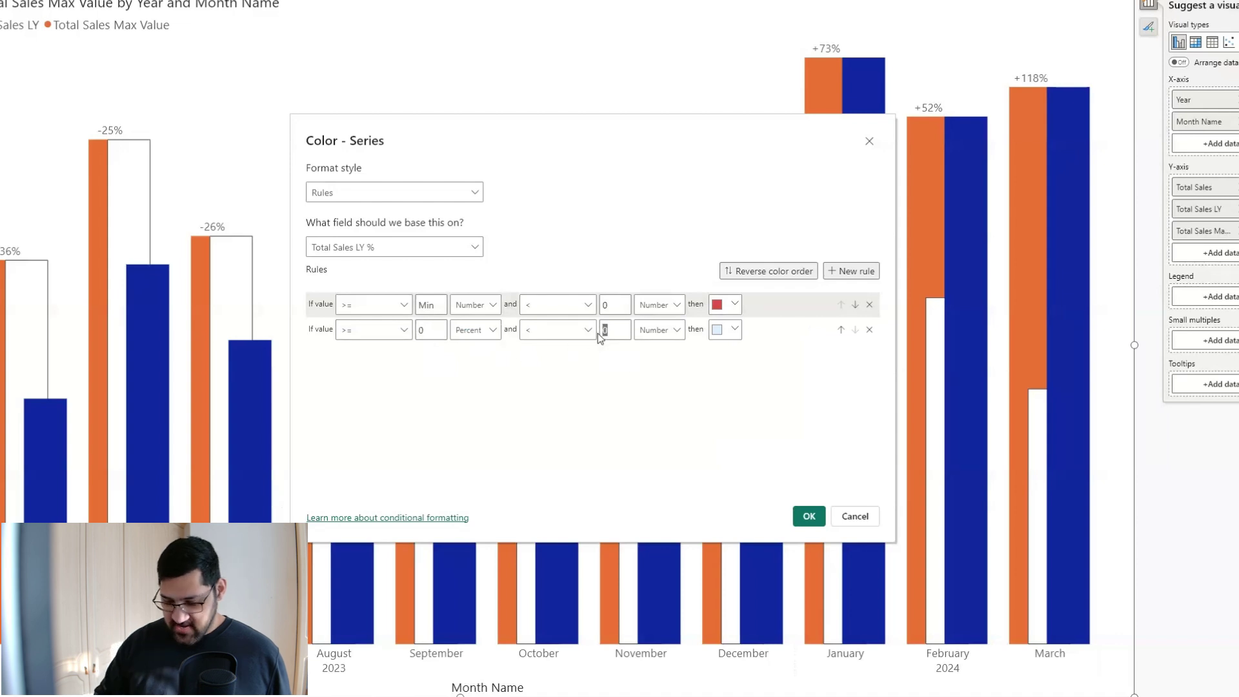
key(BackSpace)
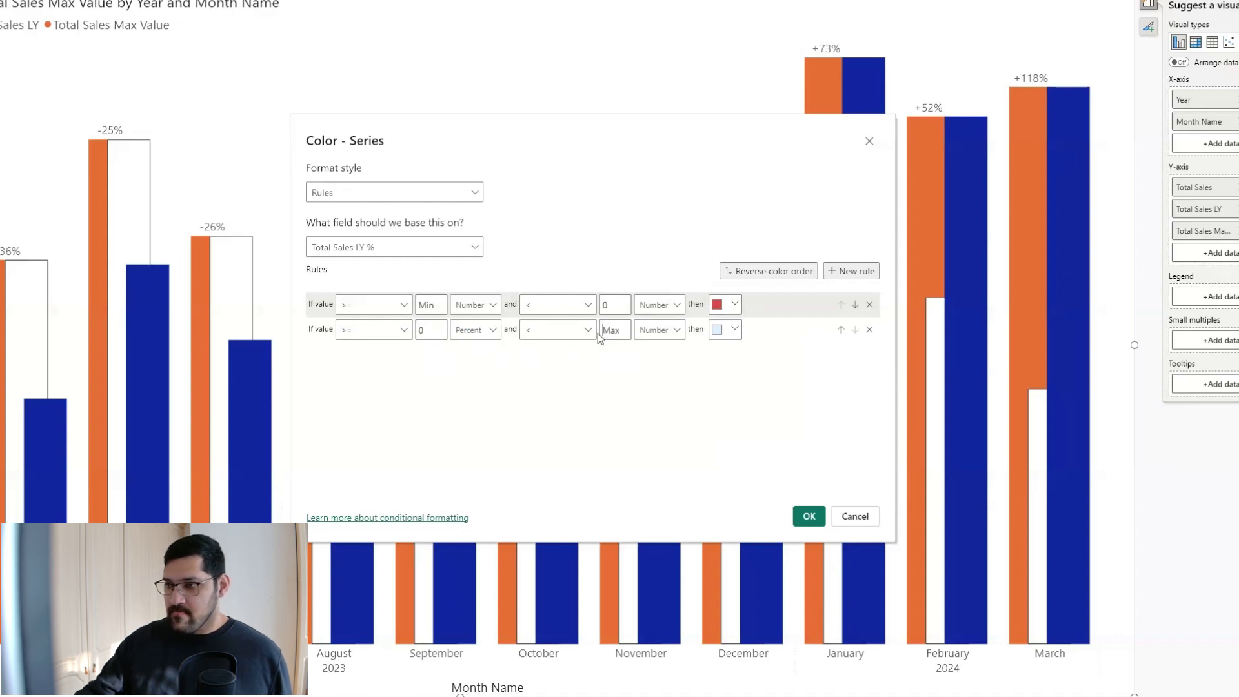
click(487, 331)
click(483, 354)
click(723, 332)
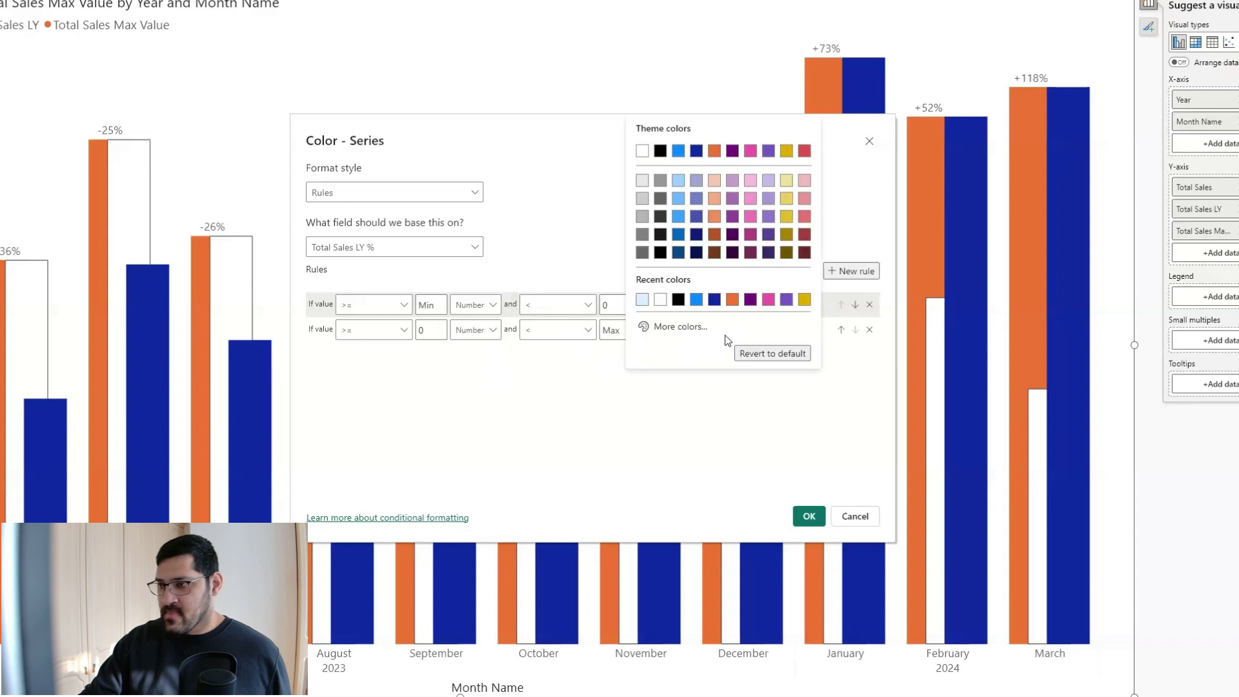
click(673, 332)
drag(681, 282, 691, 284)
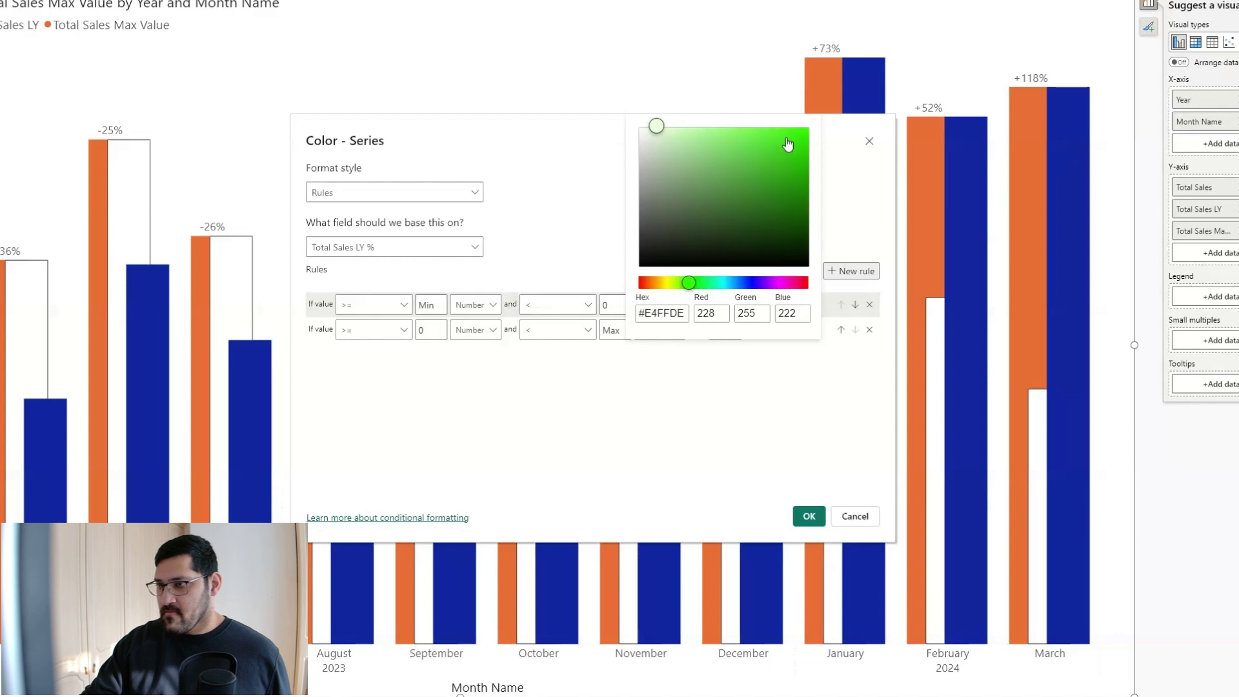
drag(789, 146, 799, 186)
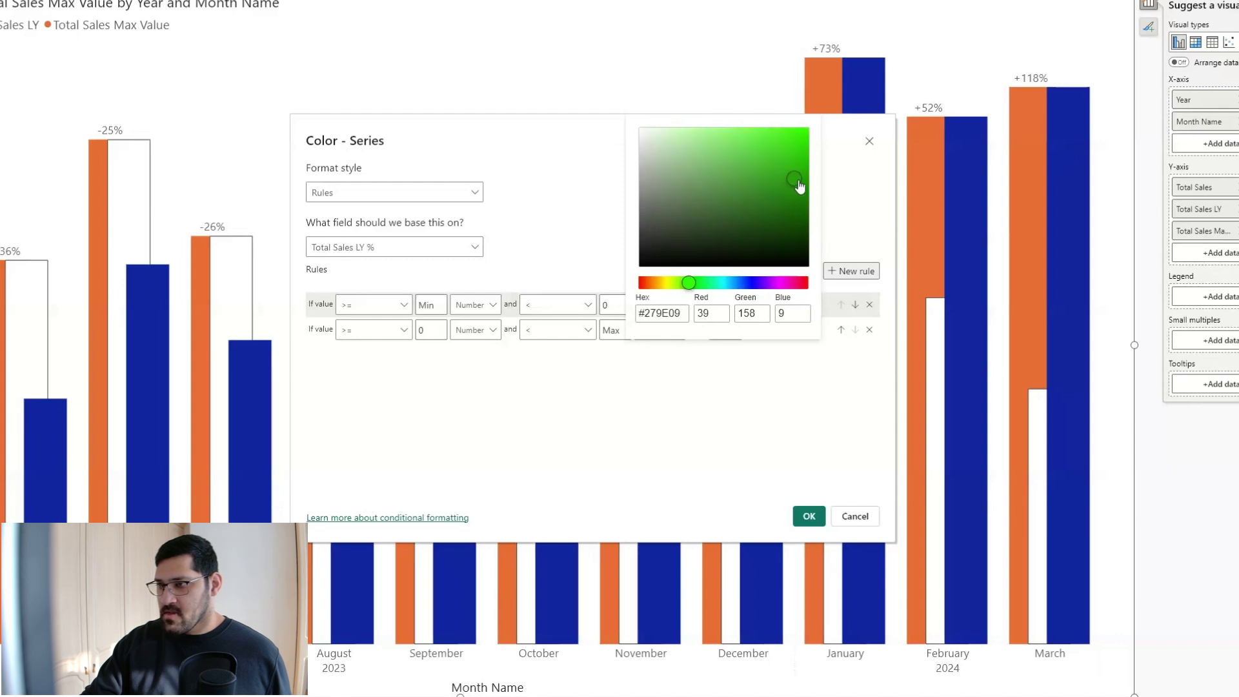
click(717, 466)
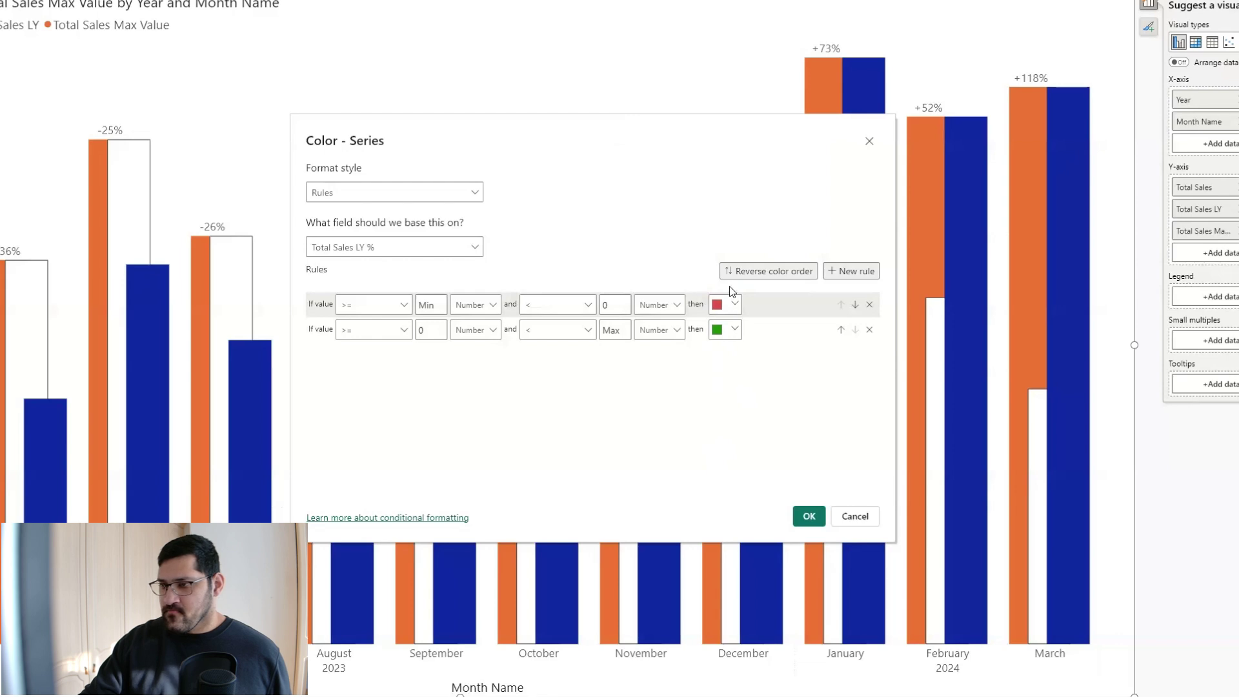
click(805, 513)
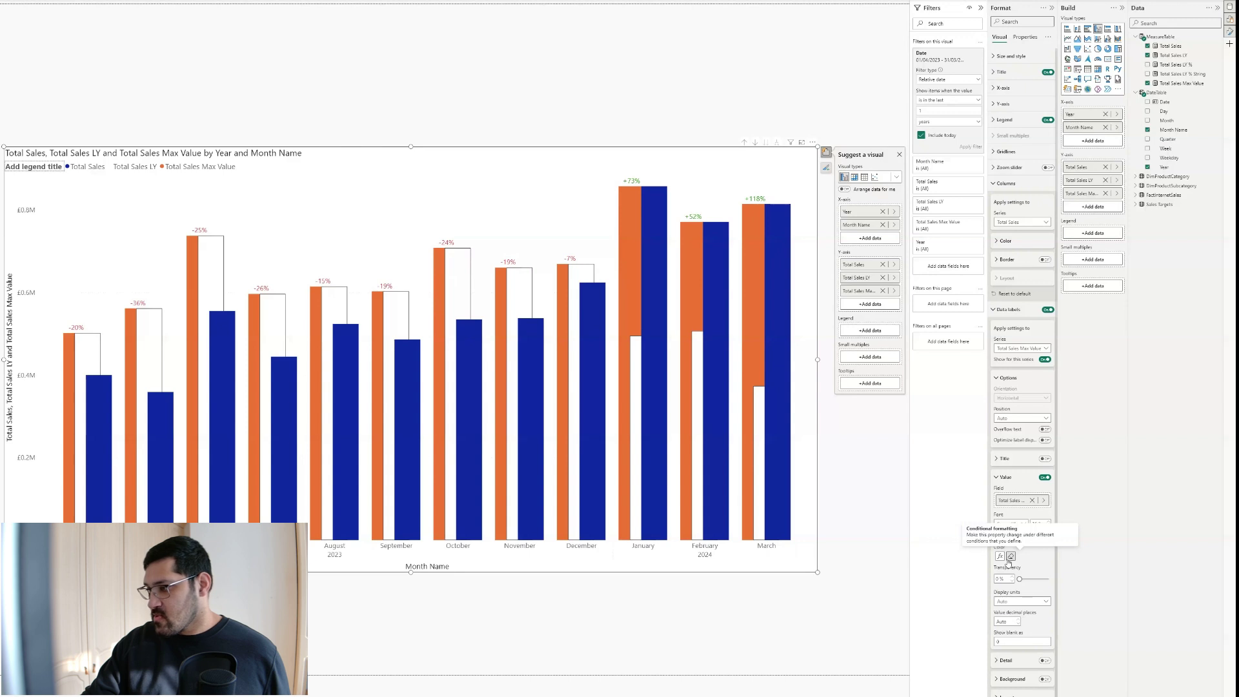
Raise the data label value font to size 20 and make it bold
click(997, 478)
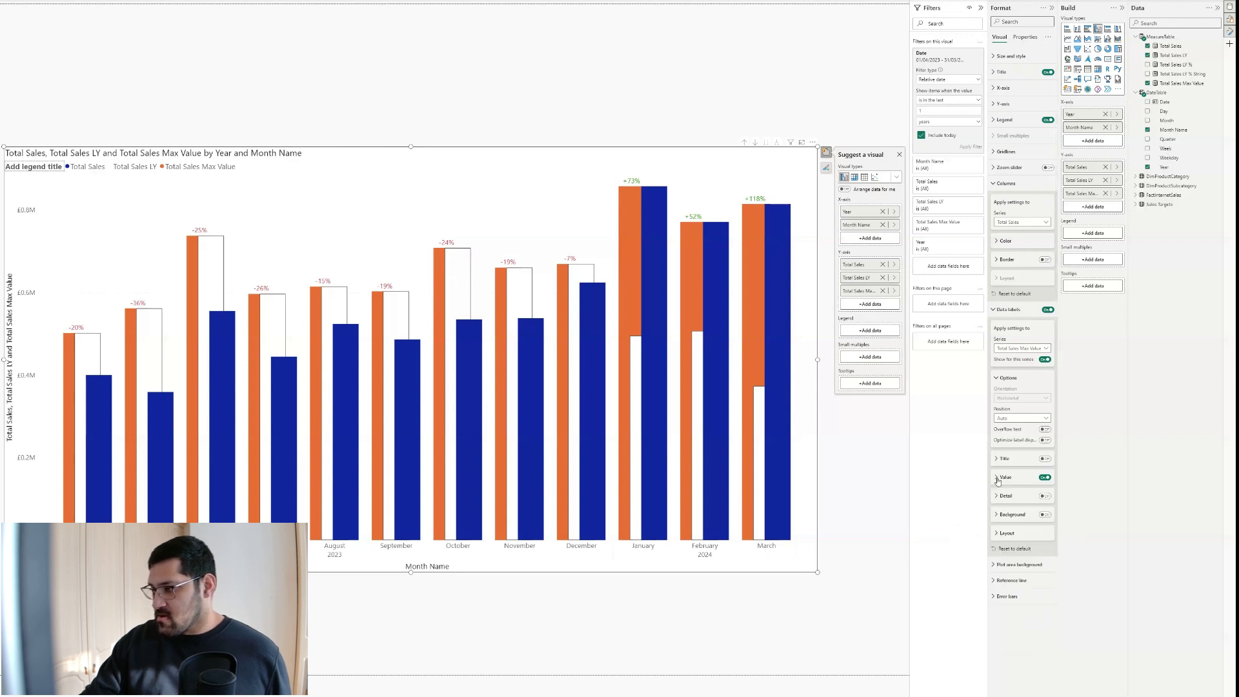
click(1002, 379)
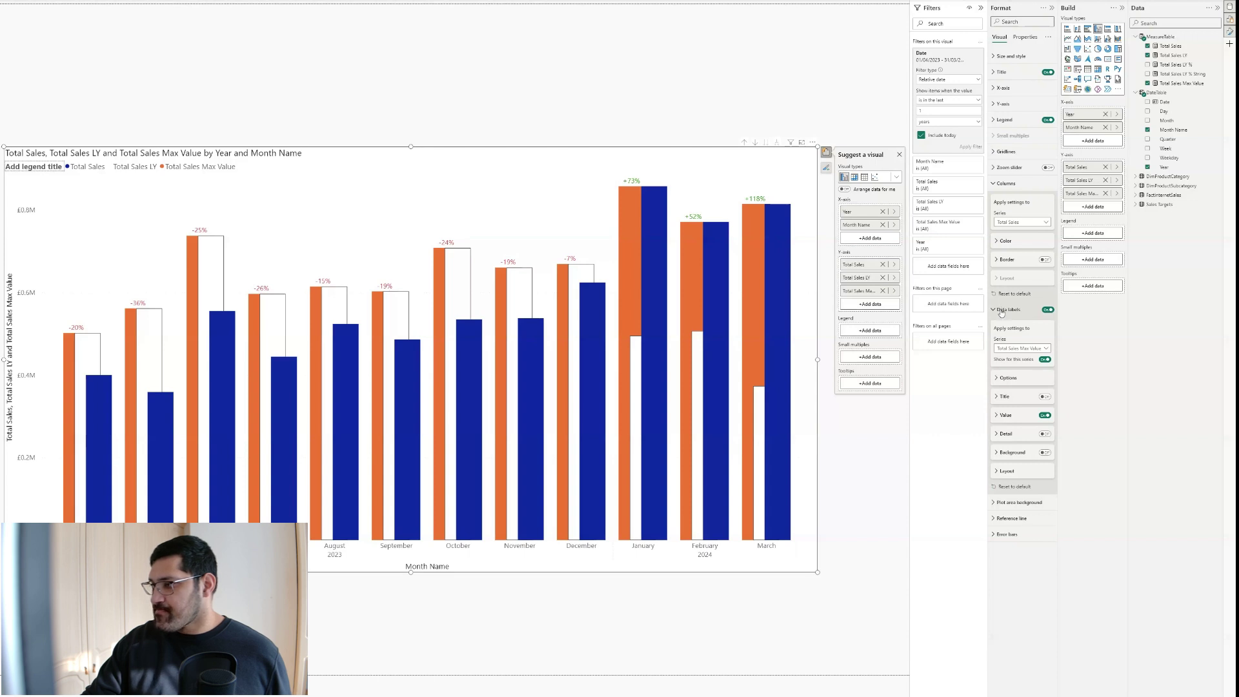
click(1010, 418)
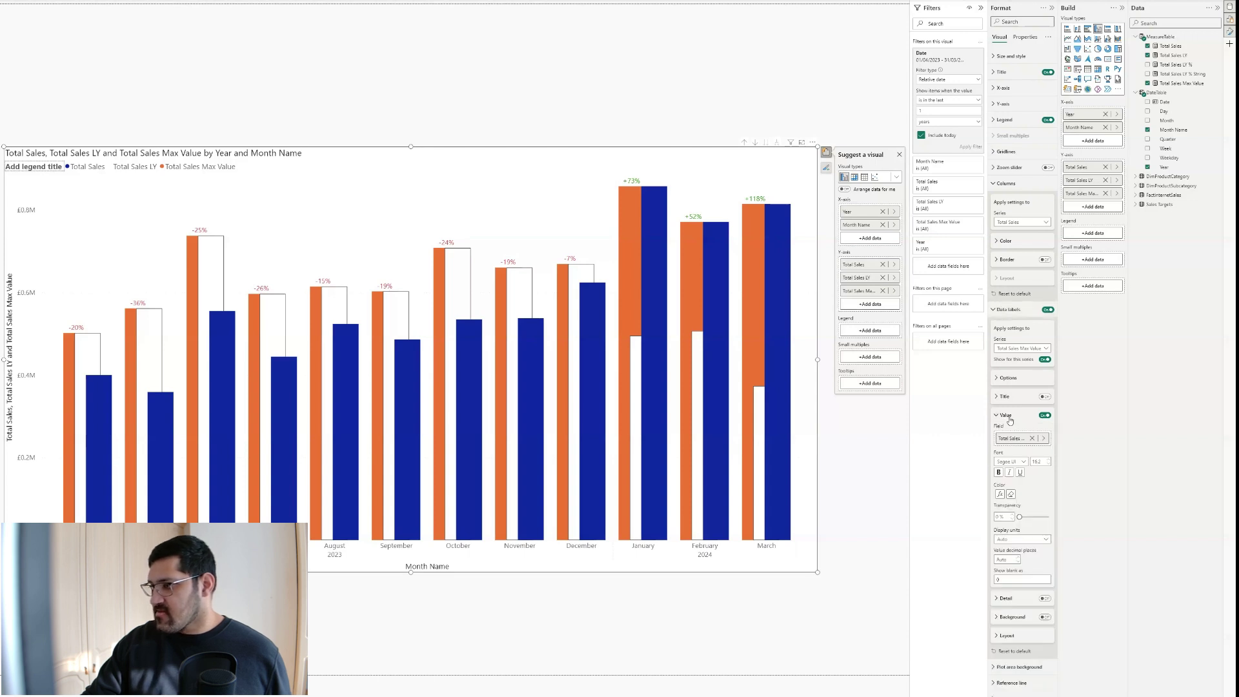
click(1050, 461)
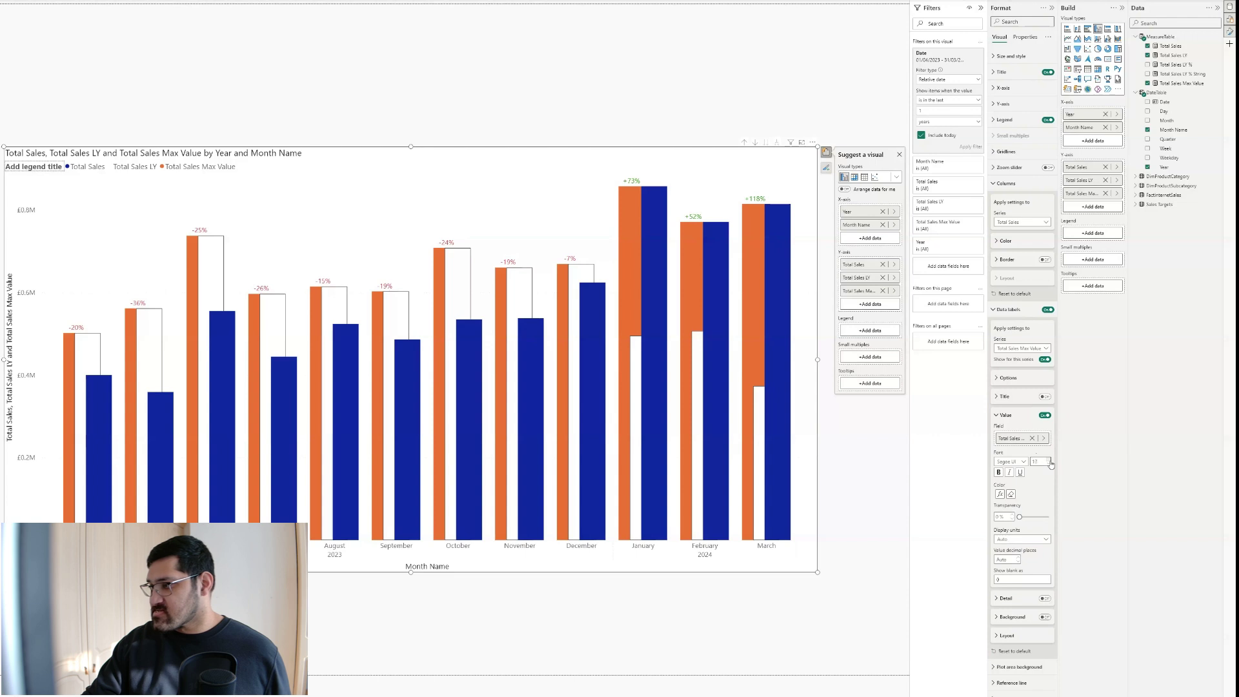
click(1051, 461)
click(999, 472)
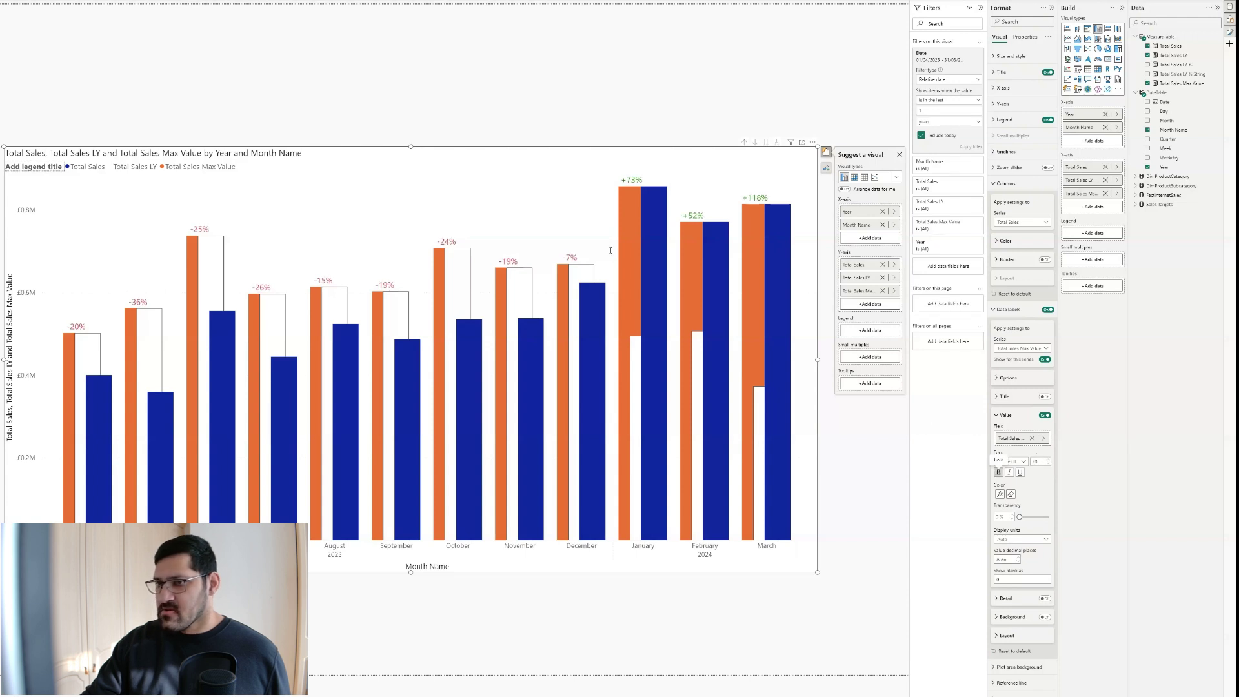
click(1005, 415)
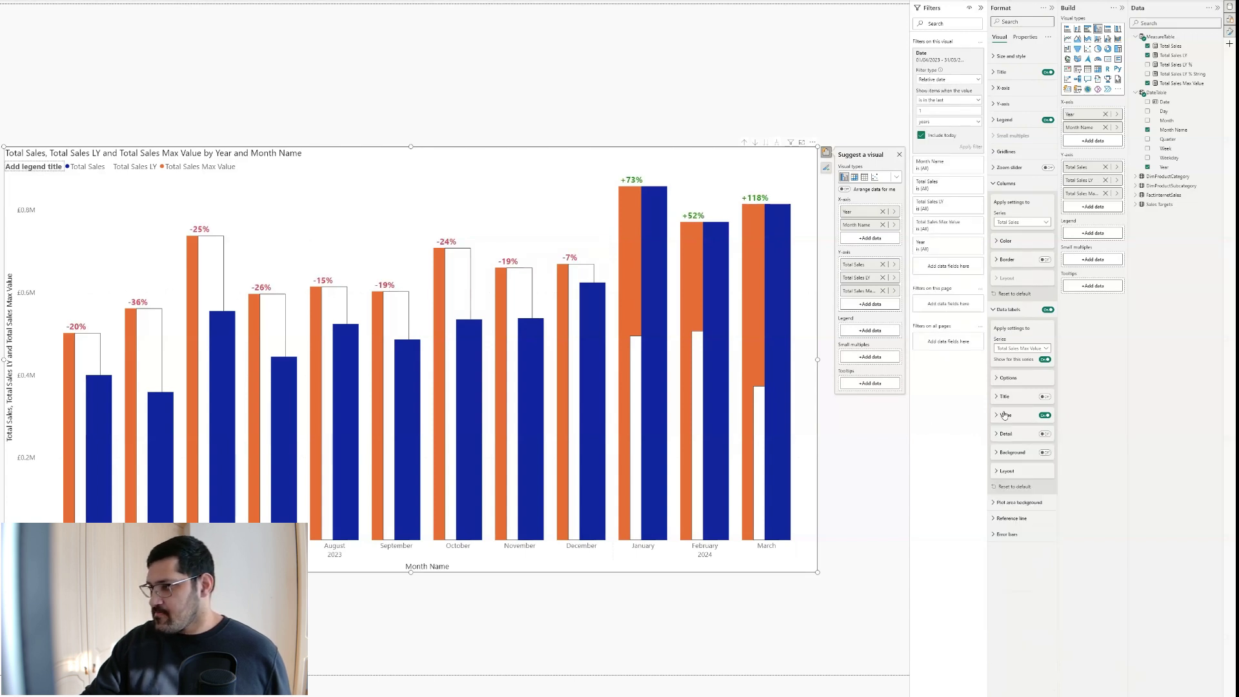
click(998, 310)
Set Total Sales Max Value columns to 100% transparency and move it above Total Sales LY
click(1012, 224)
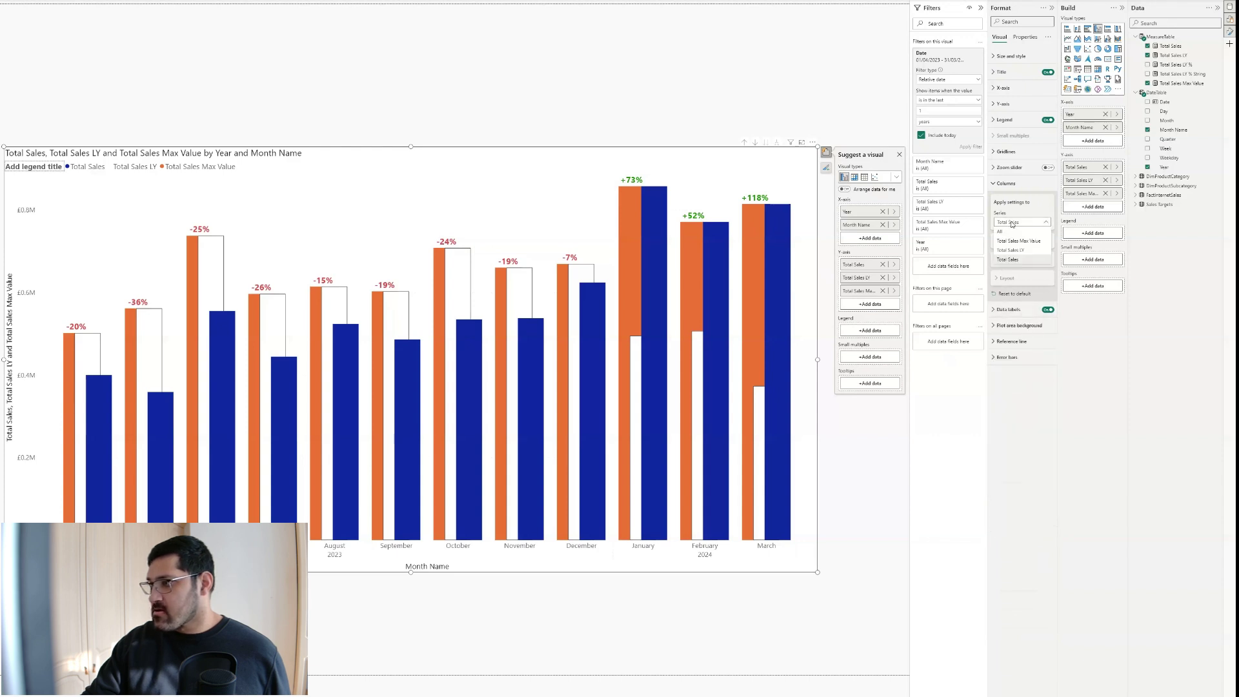
click(1014, 241)
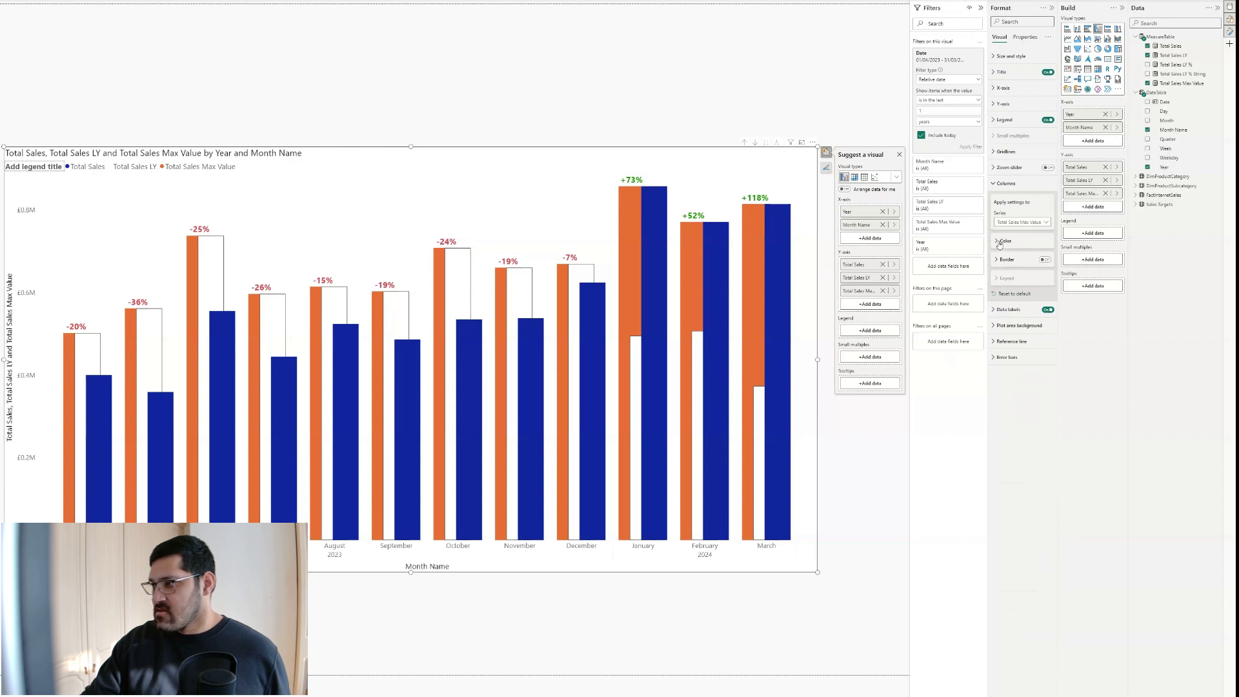
click(1002, 244)
drag(1018, 283, 1082, 281)
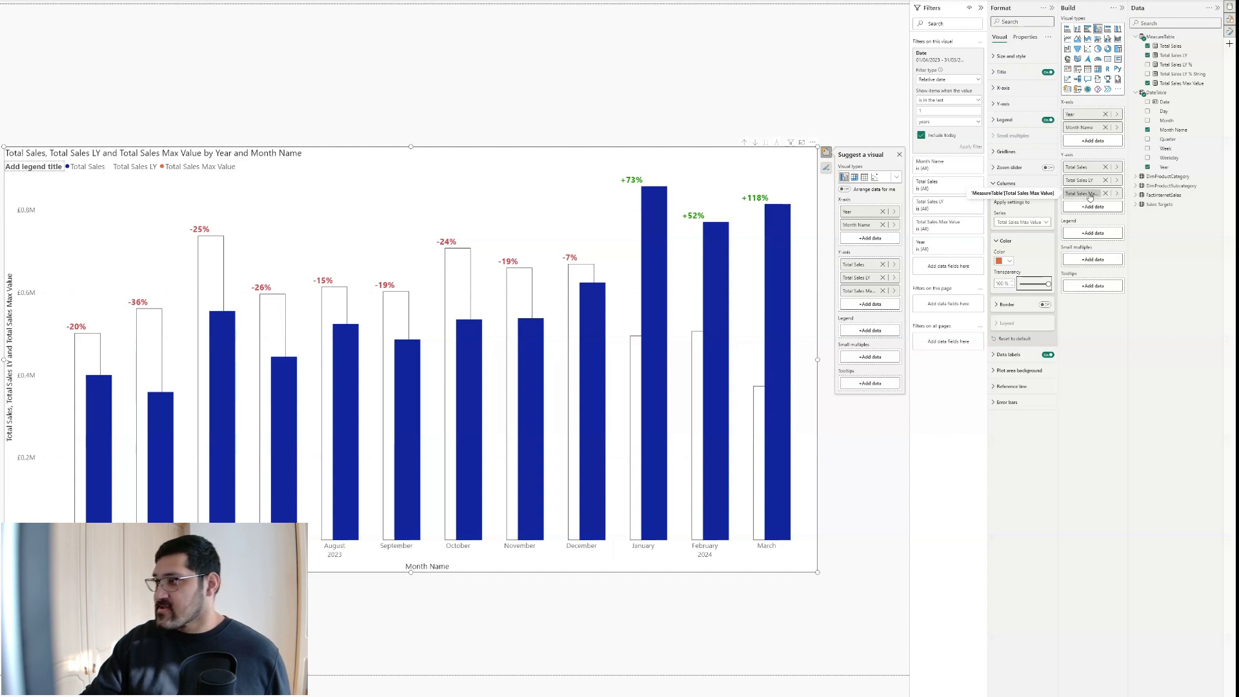
drag(1090, 197, 1085, 177)
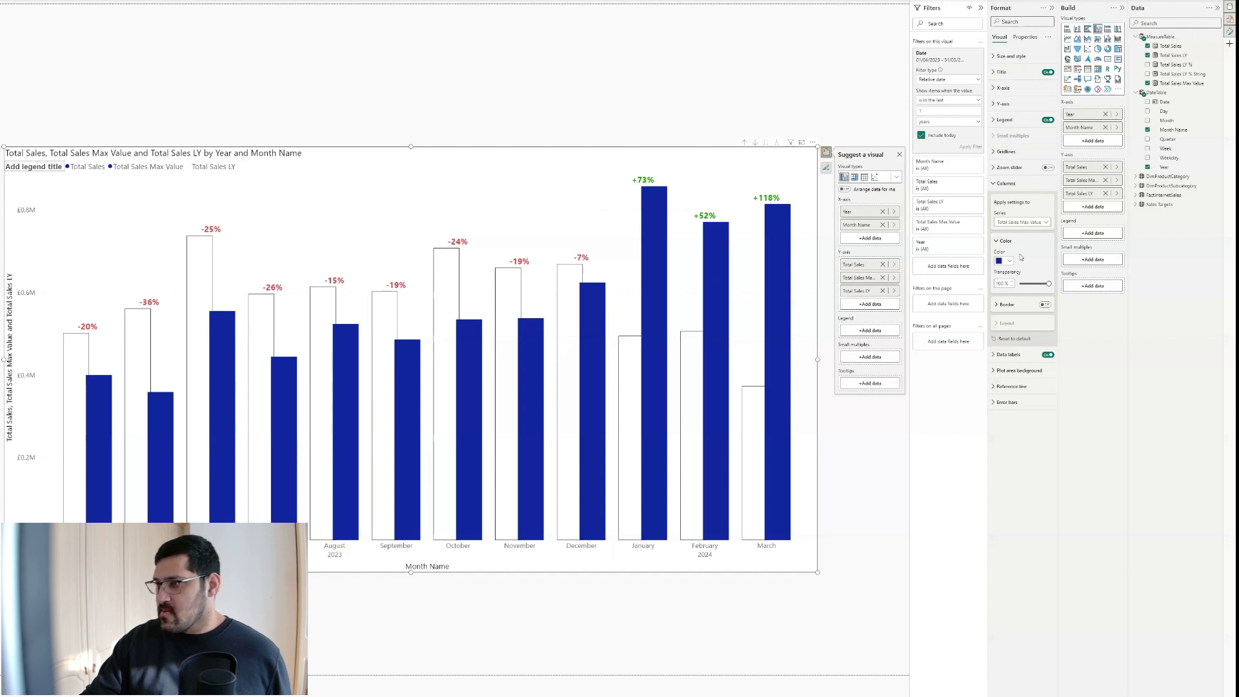
click(1002, 241)
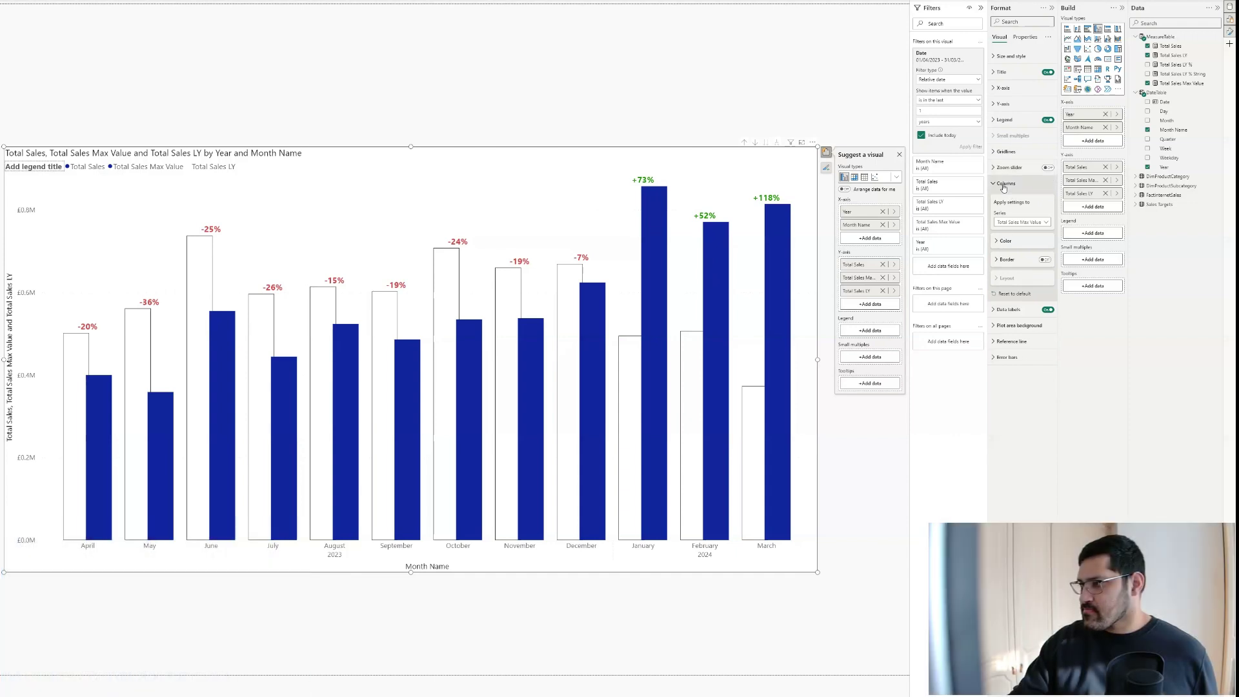
Title the chart 'Total Sales vs Last Year' in bold, size 24, dark blue text
click(995, 183)
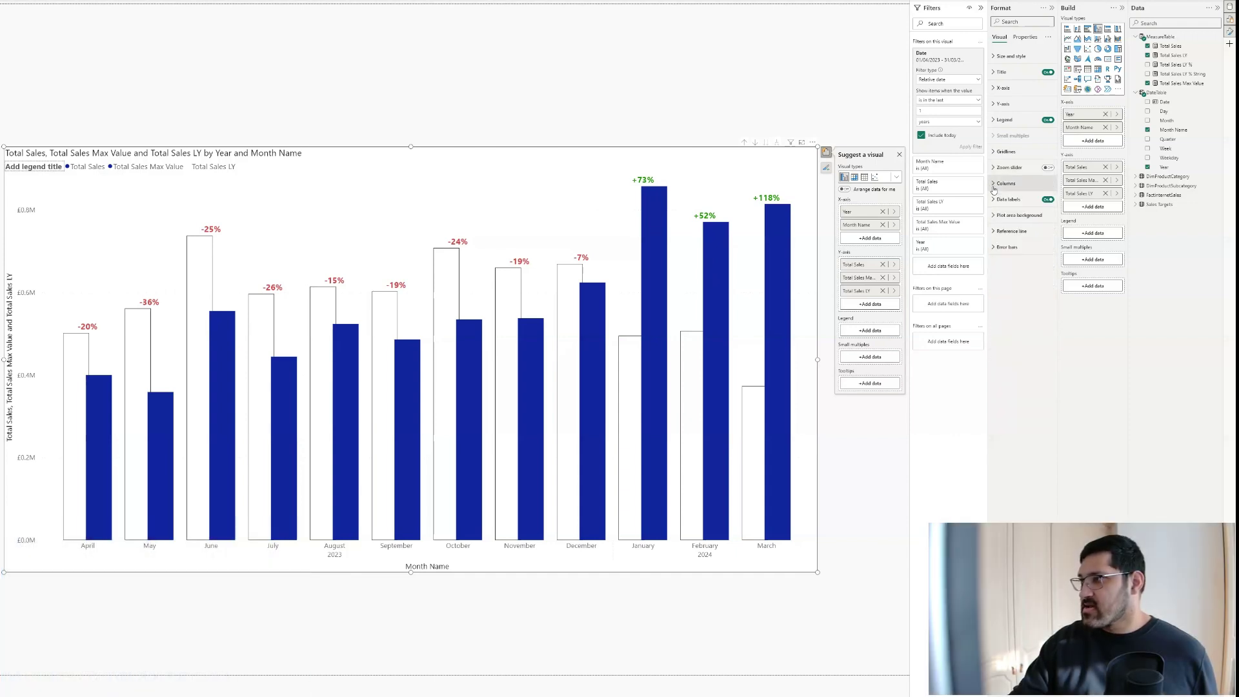
click(1004, 72)
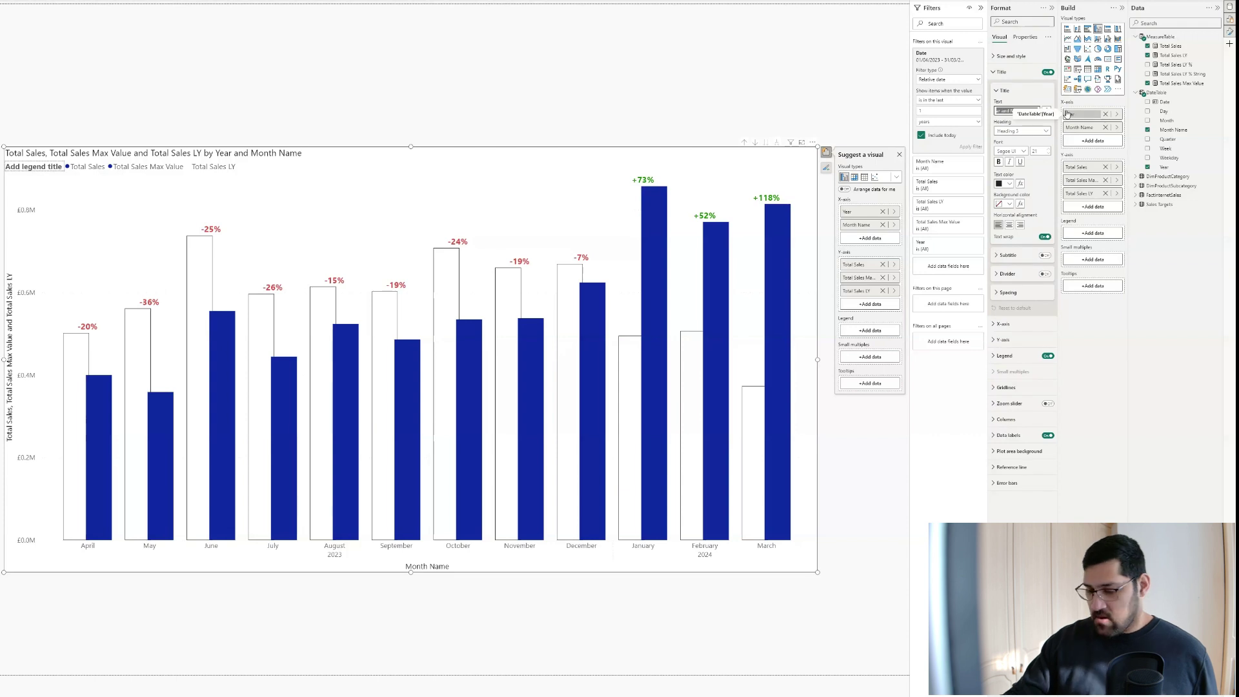
text(Total Sales vs Last Year)
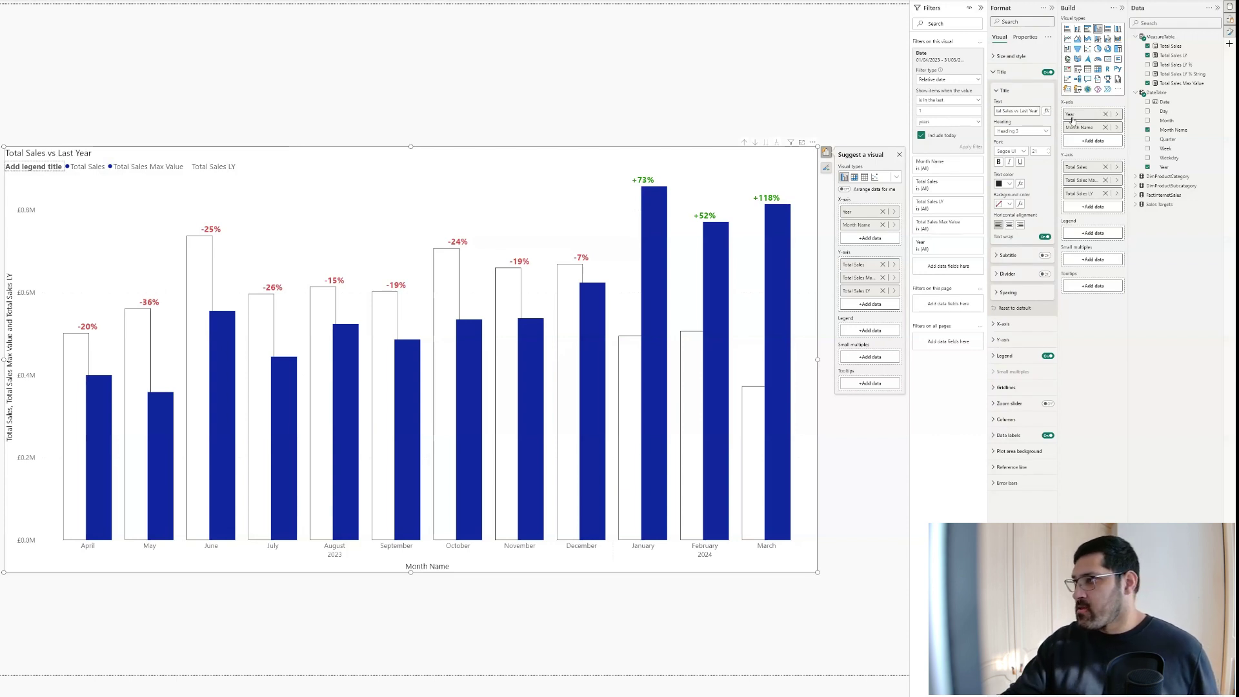
click(999, 162)
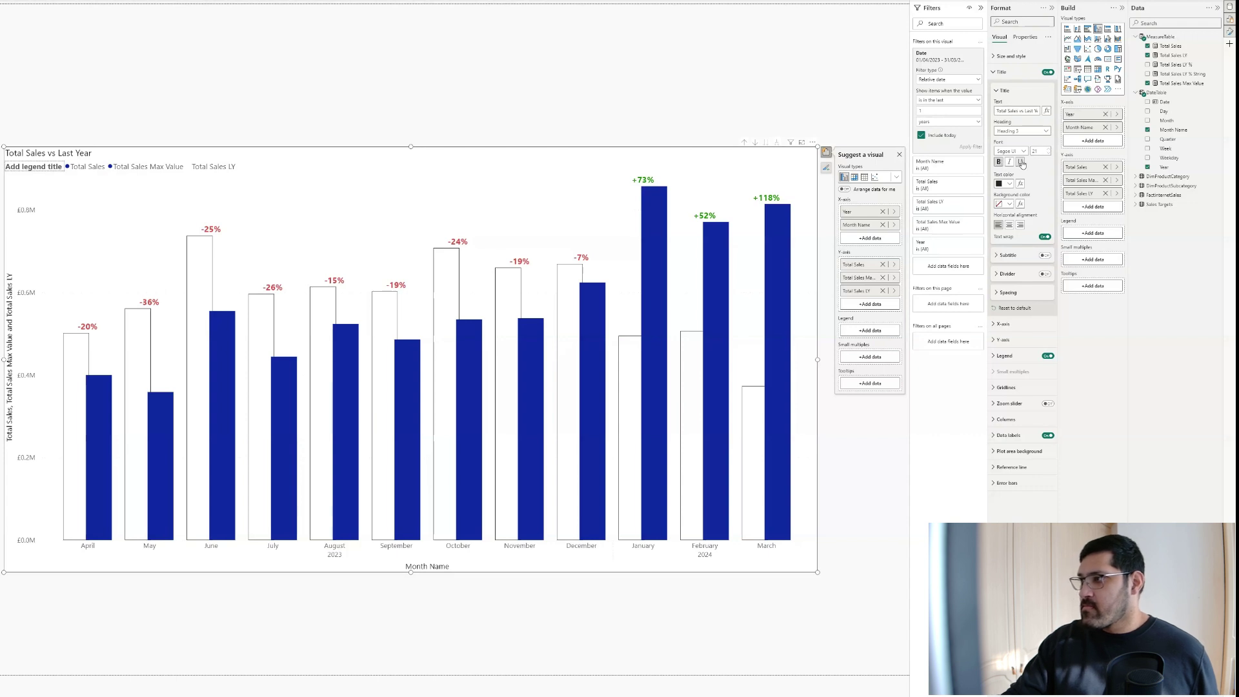
click(1051, 150)
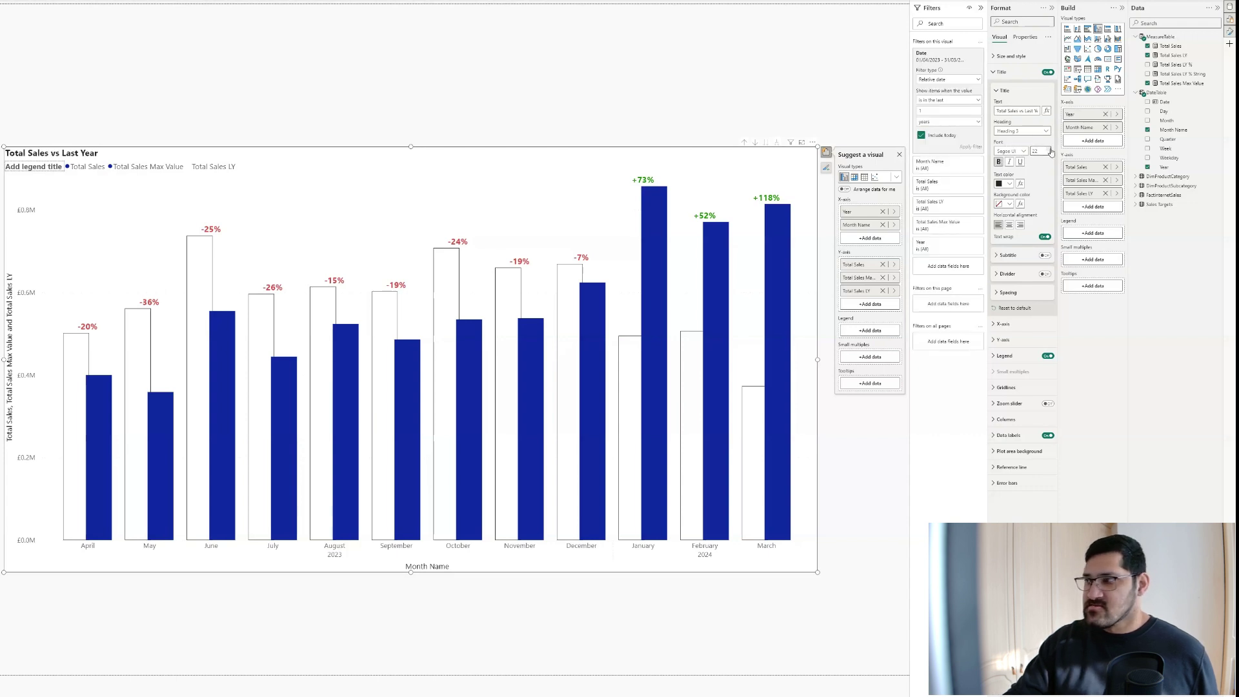
click(1051, 150)
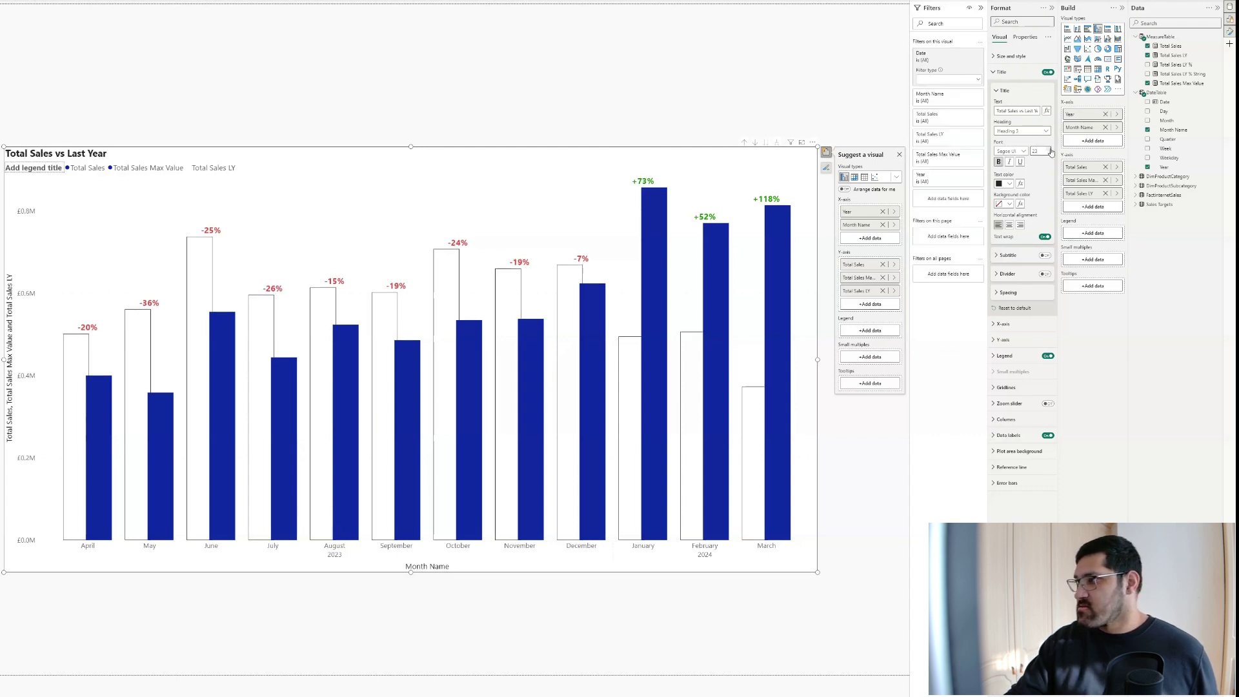
click(1010, 185)
click(1036, 211)
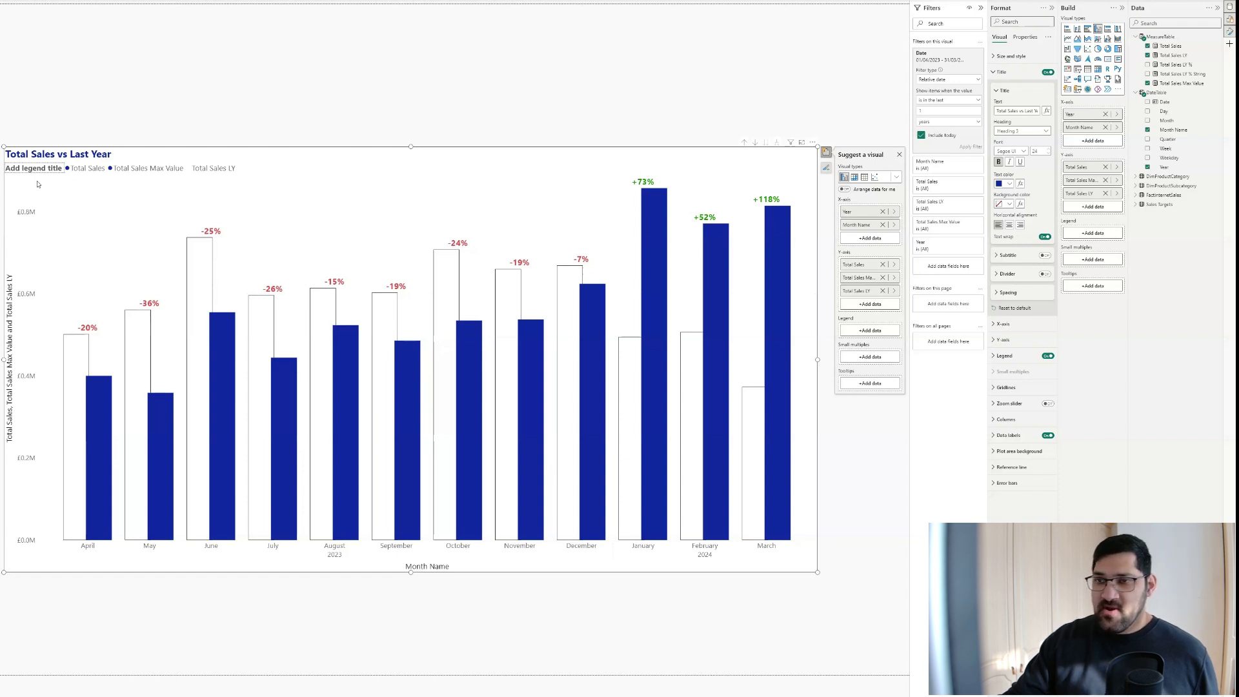
Turn off the legend and remove the Month Name x-axis title
click(1000, 91)
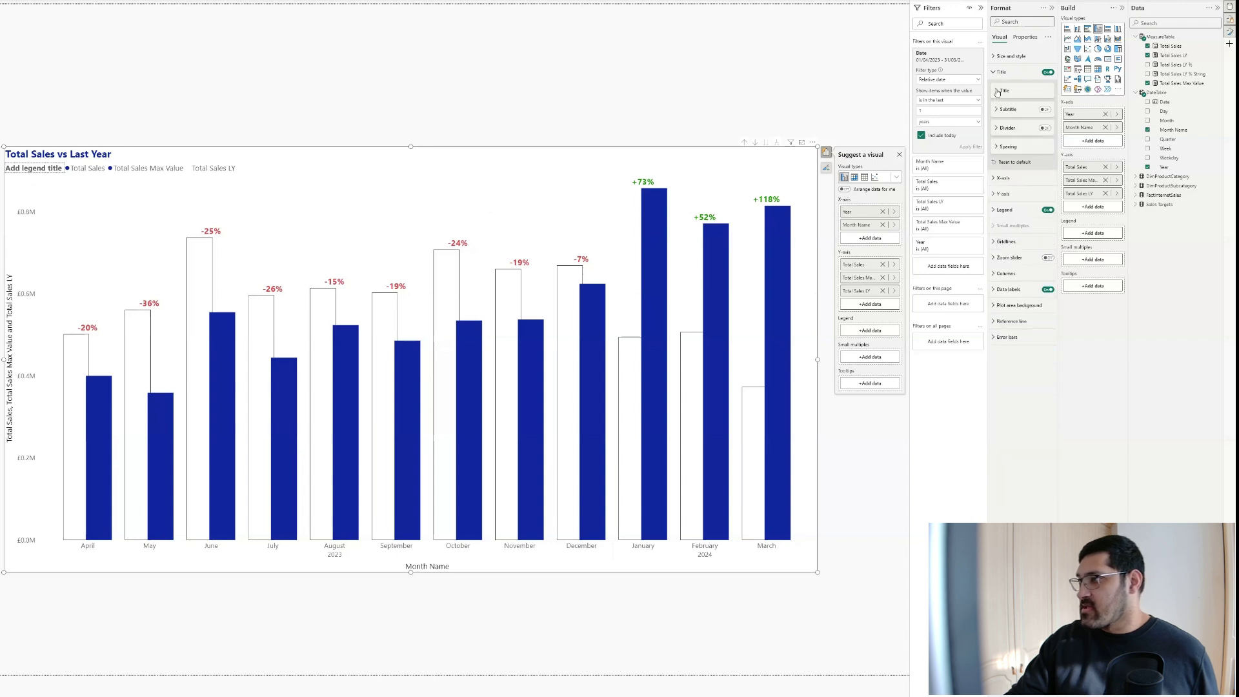
click(1047, 210)
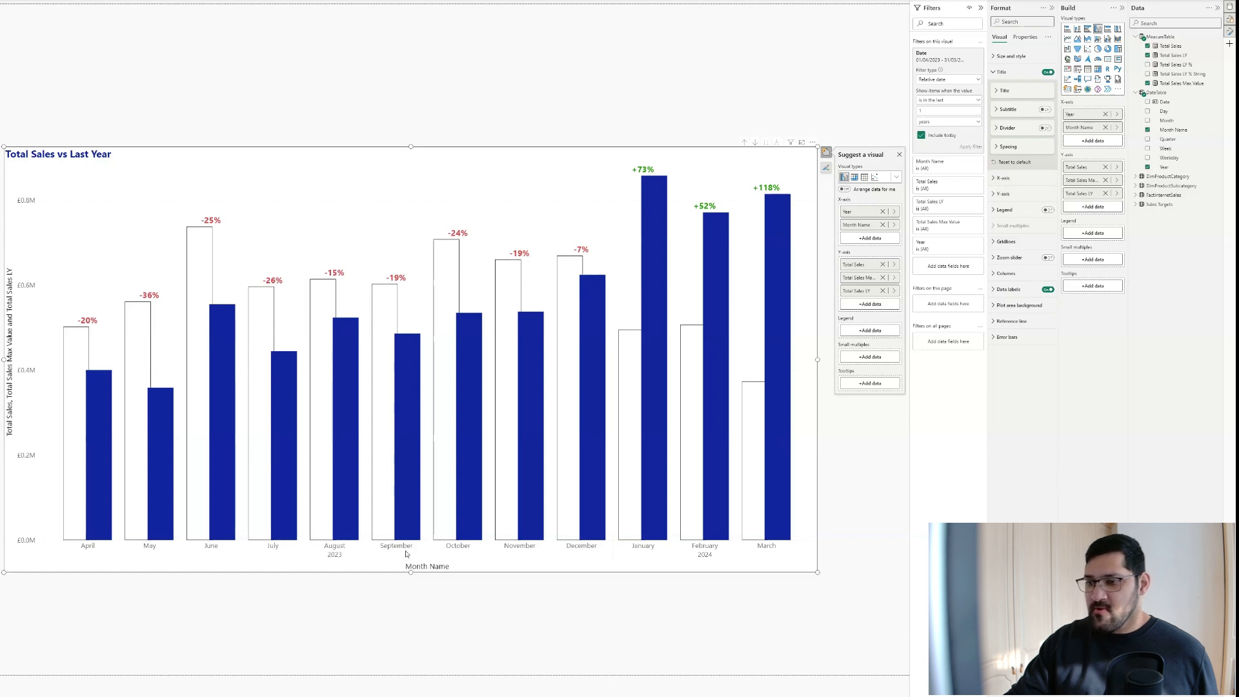
click(1004, 179)
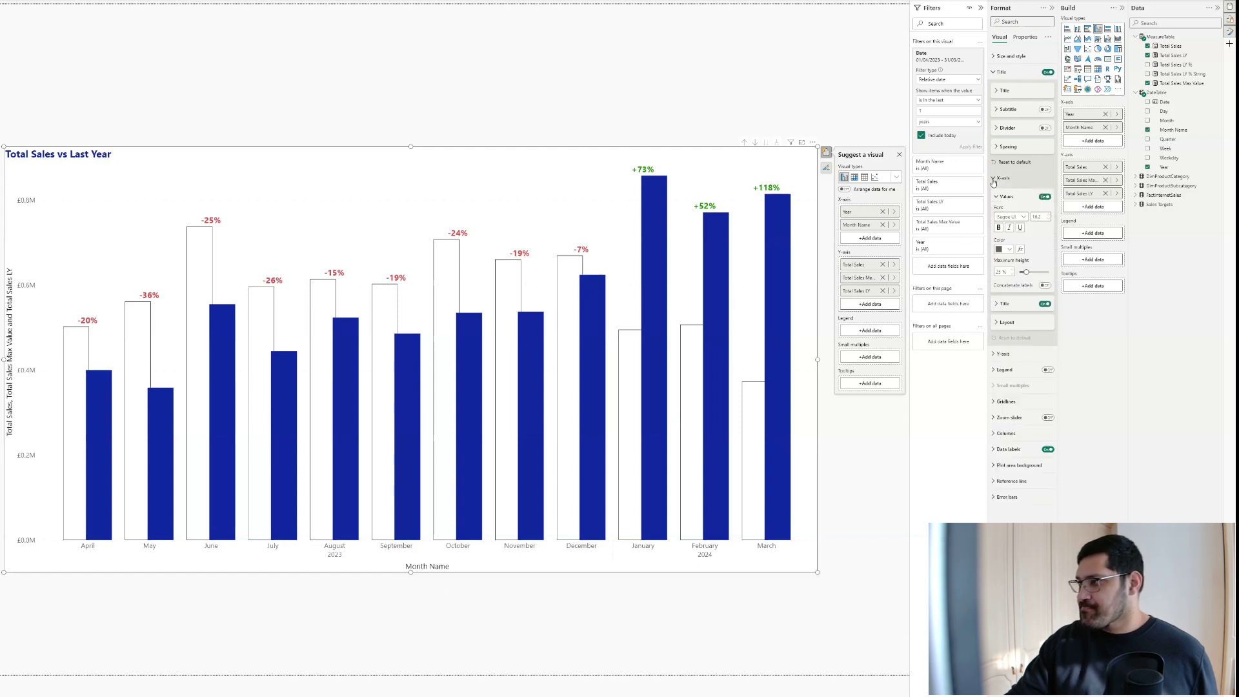
click(1045, 304)
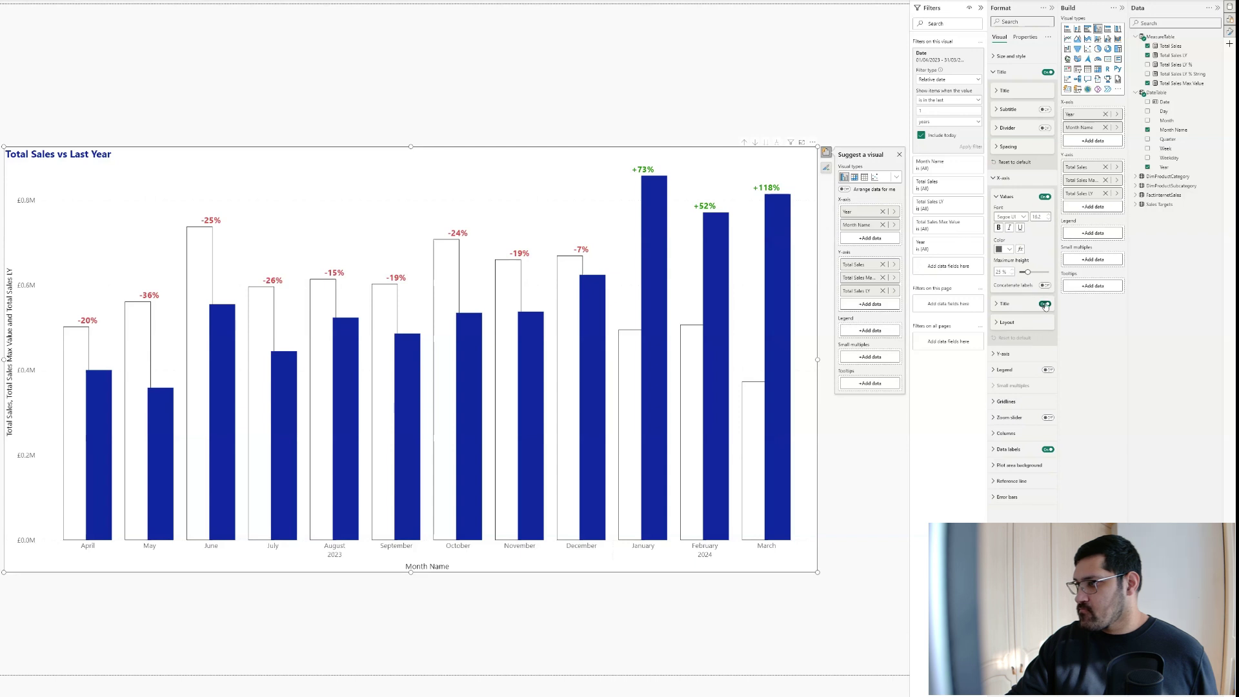
click(1023, 323)
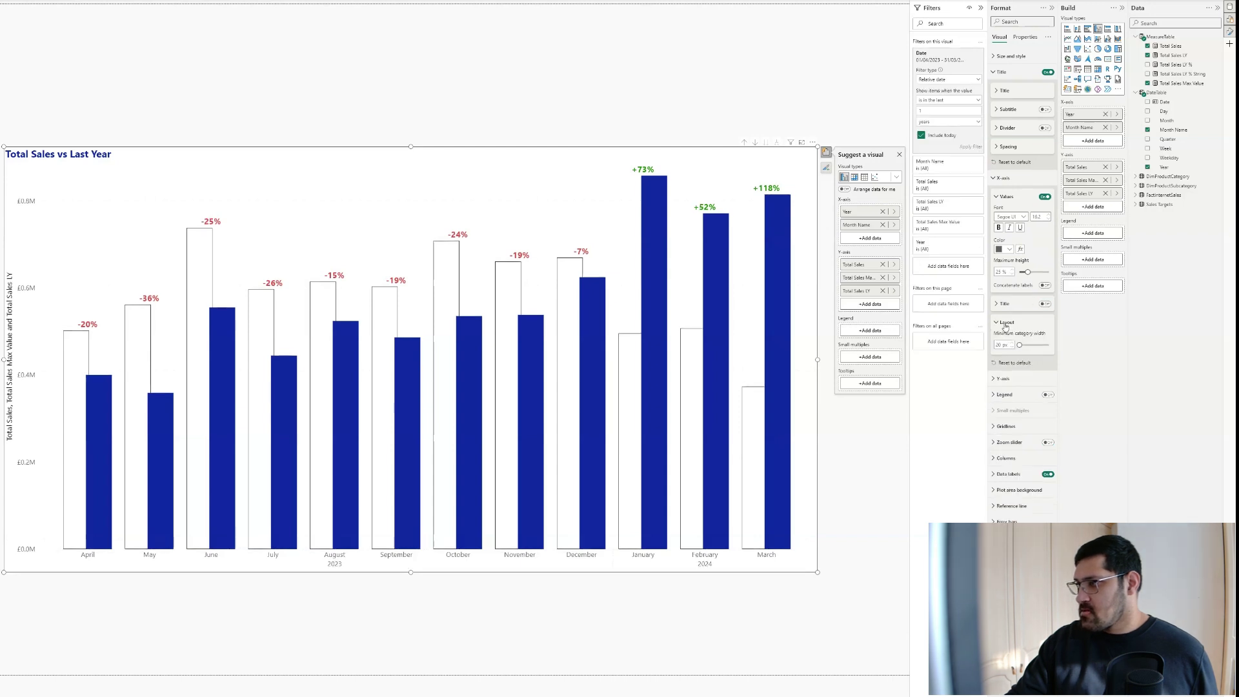
click(1005, 323)
click(1002, 196)
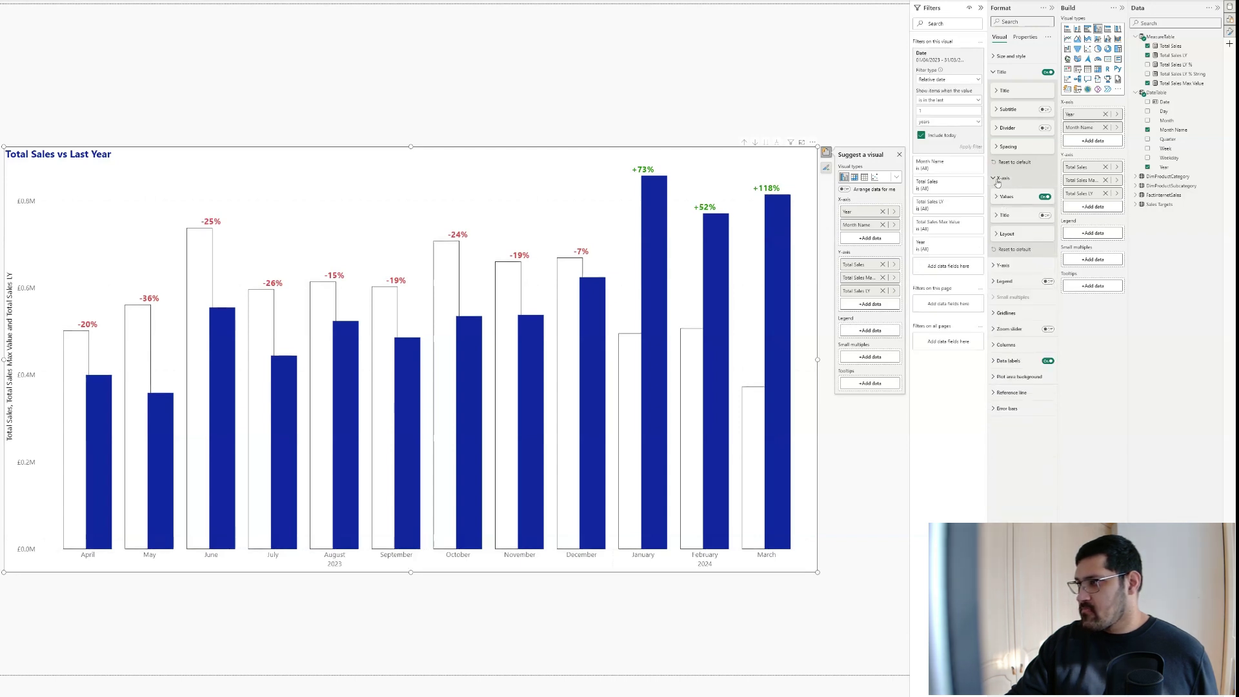
click(1007, 234)
click(1007, 234)
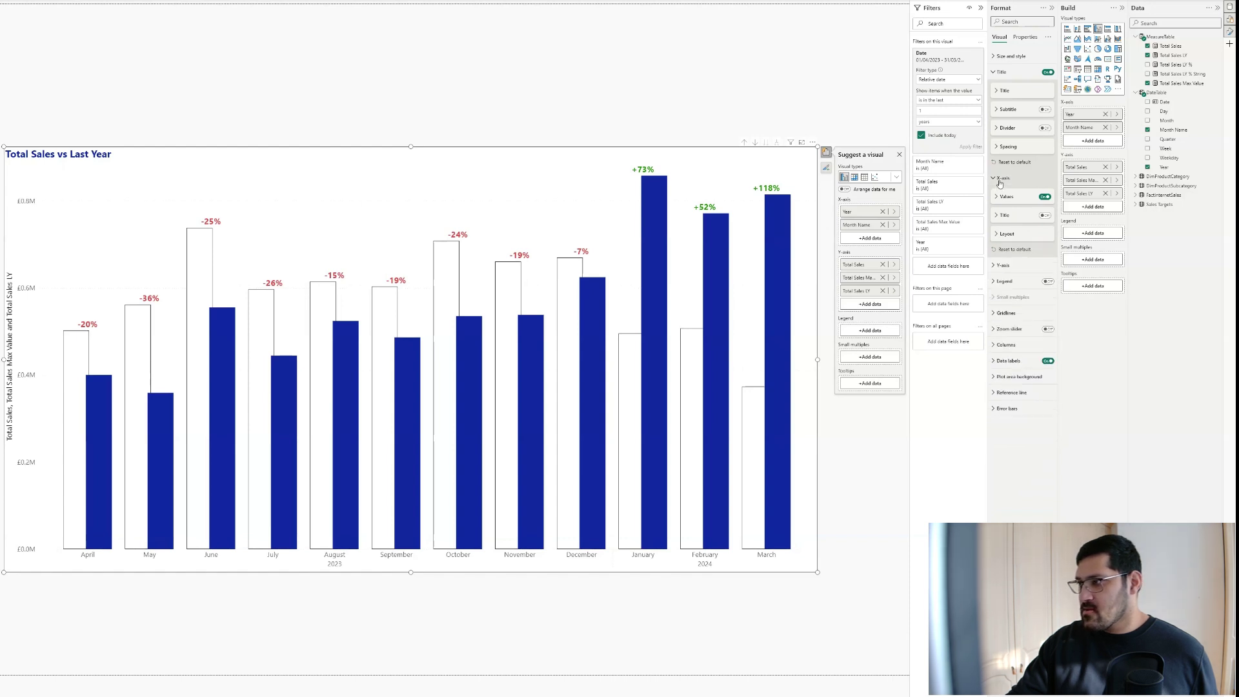
click(1003, 178)
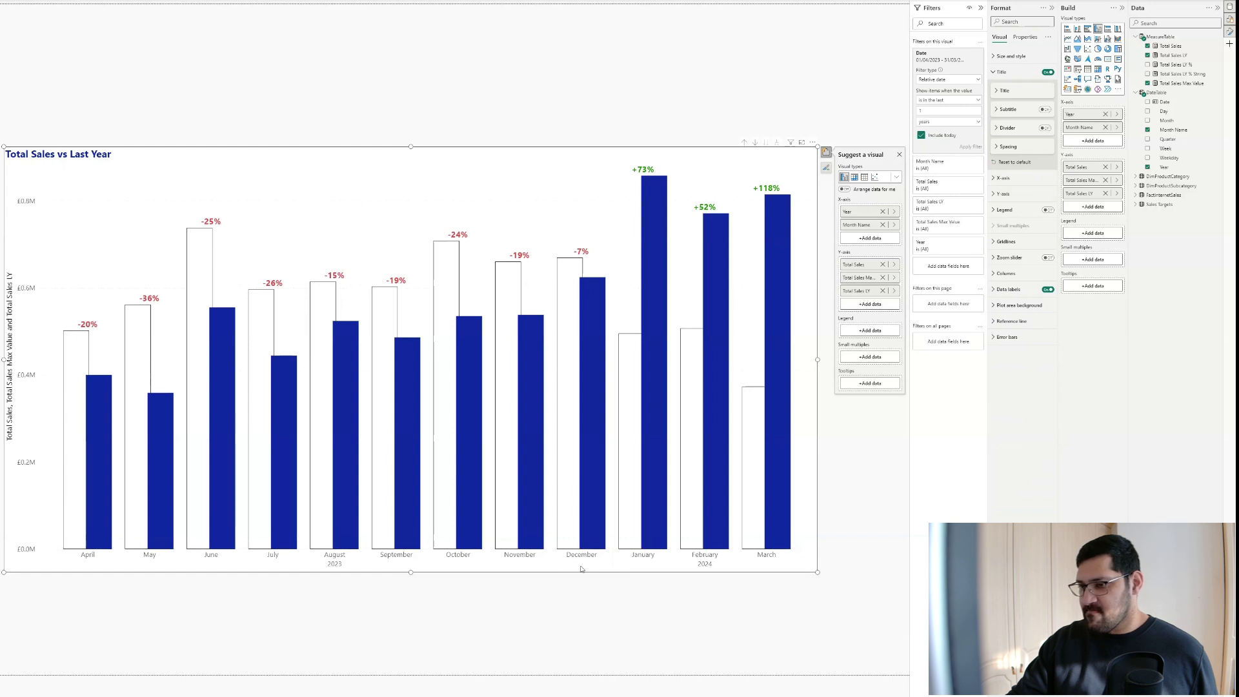
Hide the y-axis title and set its display units to None
click(1003, 194)
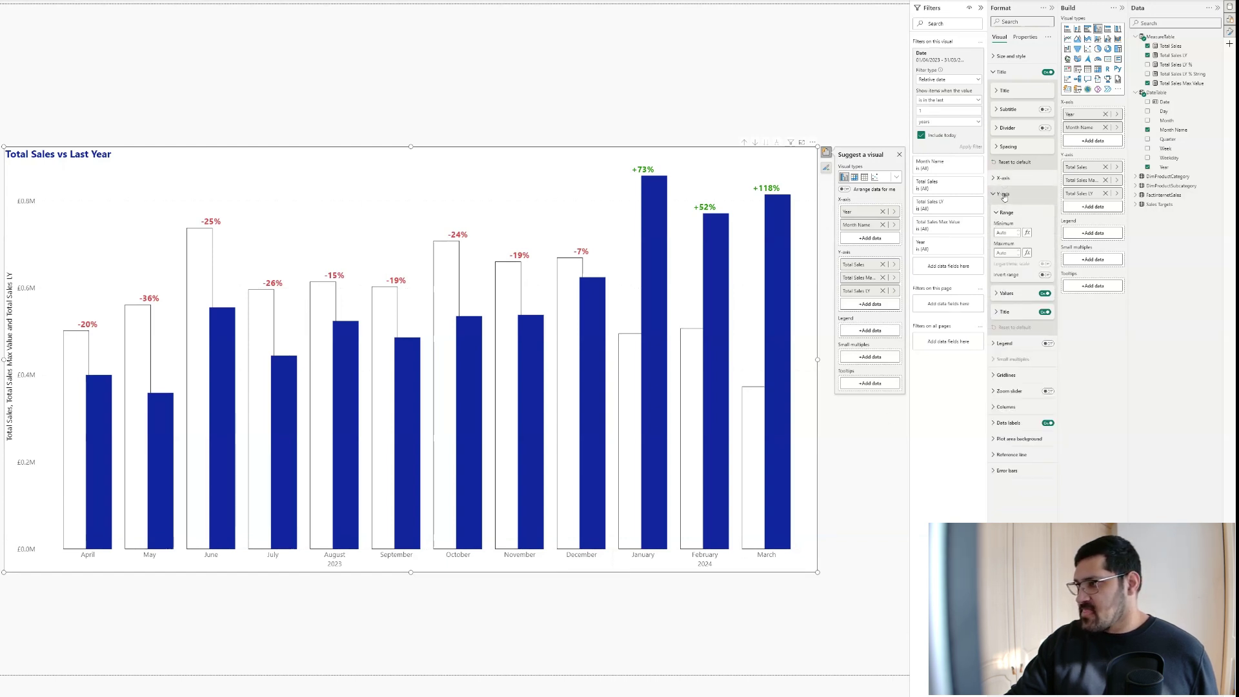
click(1045, 312)
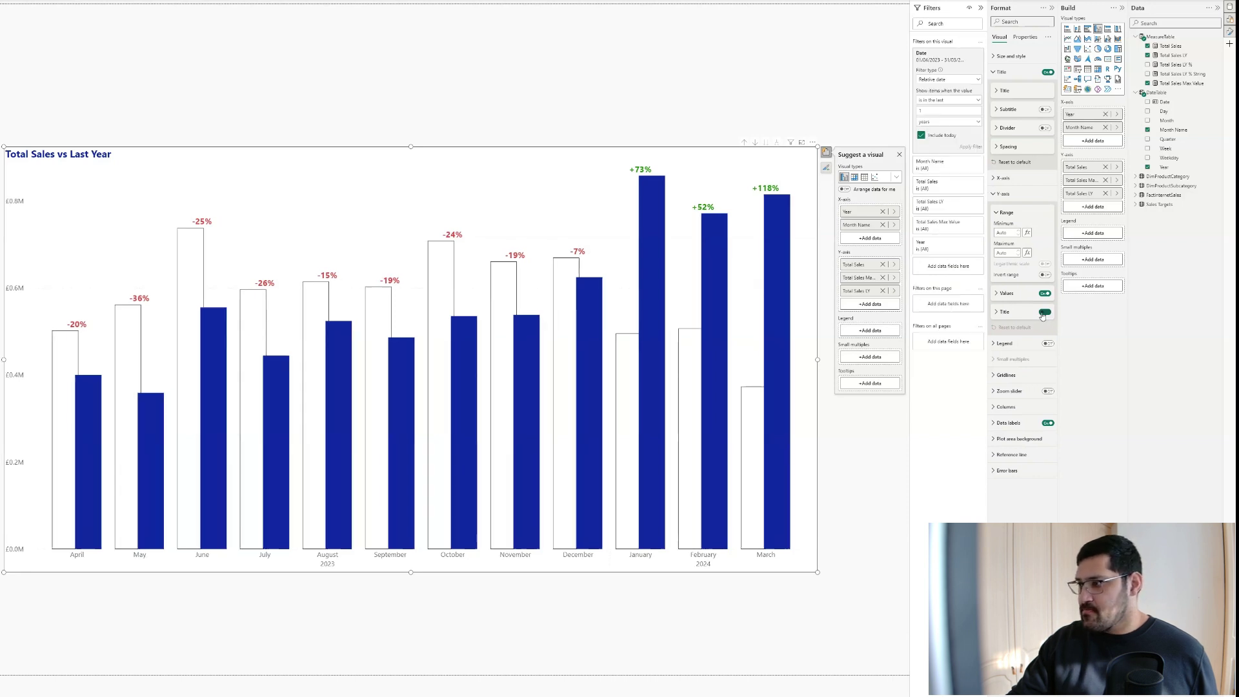
click(1005, 294)
click(1019, 366)
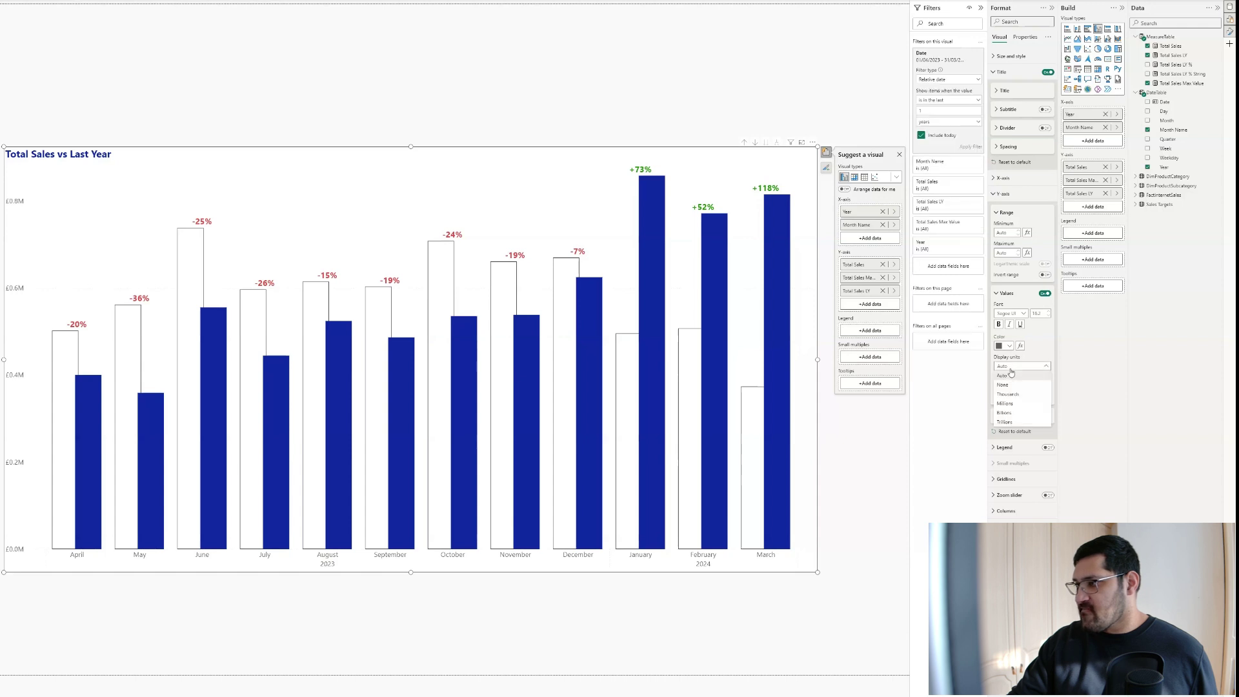
click(1011, 384)
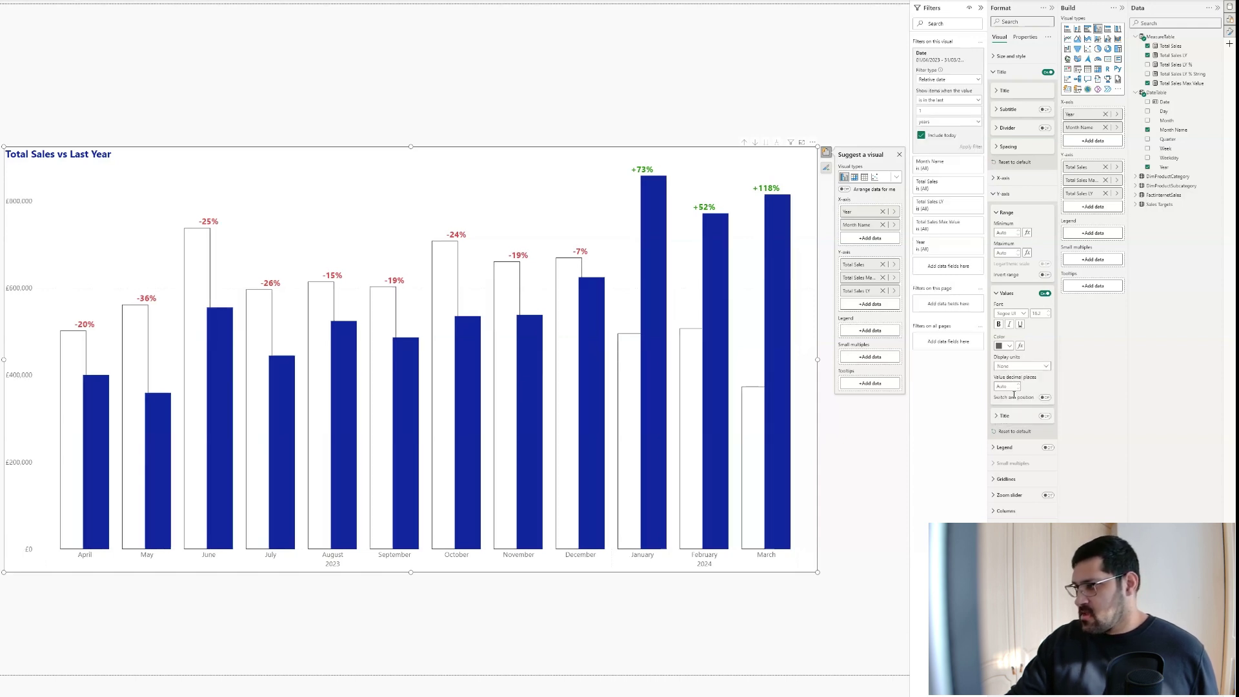
click(1007, 294)
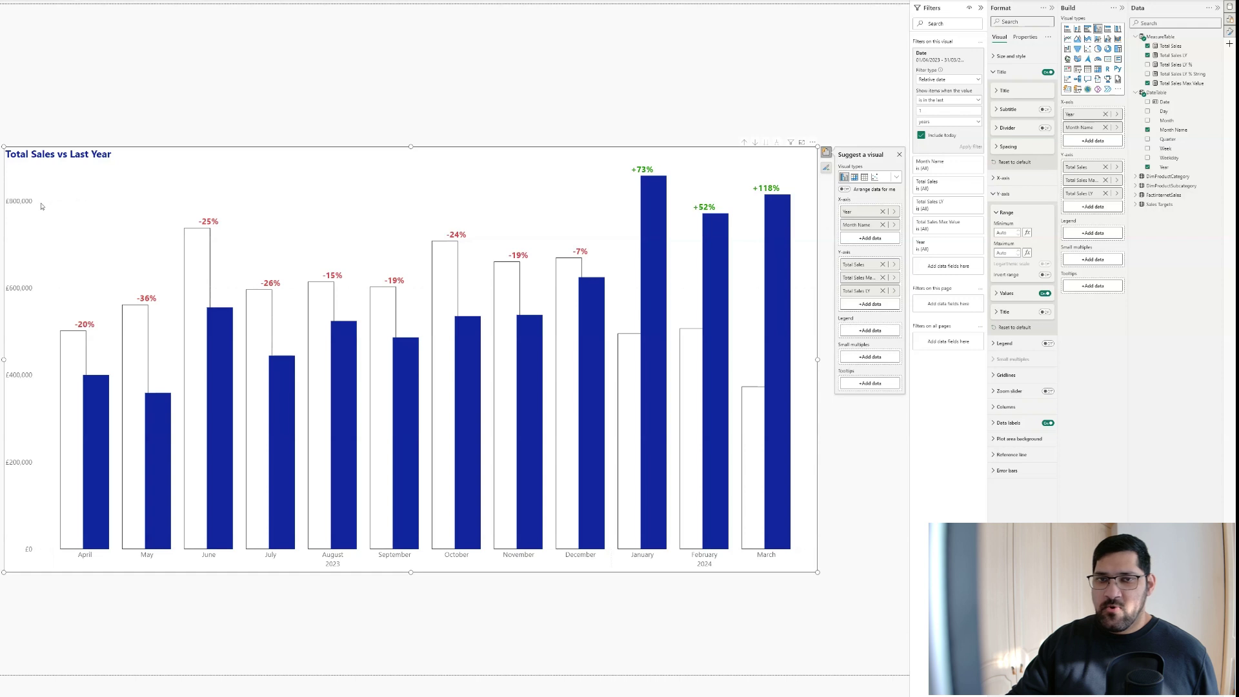
Switch off the horizontal gridlines, set the vertical gridlines to black, then switch them off too
click(1005, 193)
click(1006, 244)
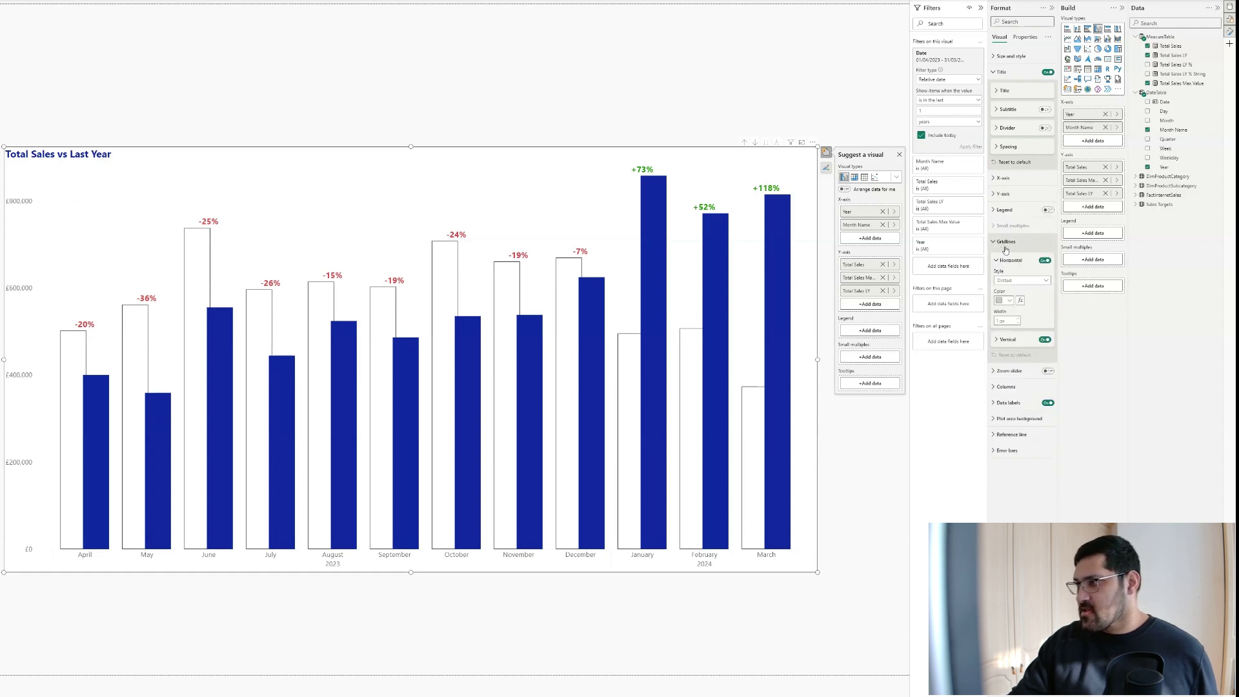
click(1045, 260)
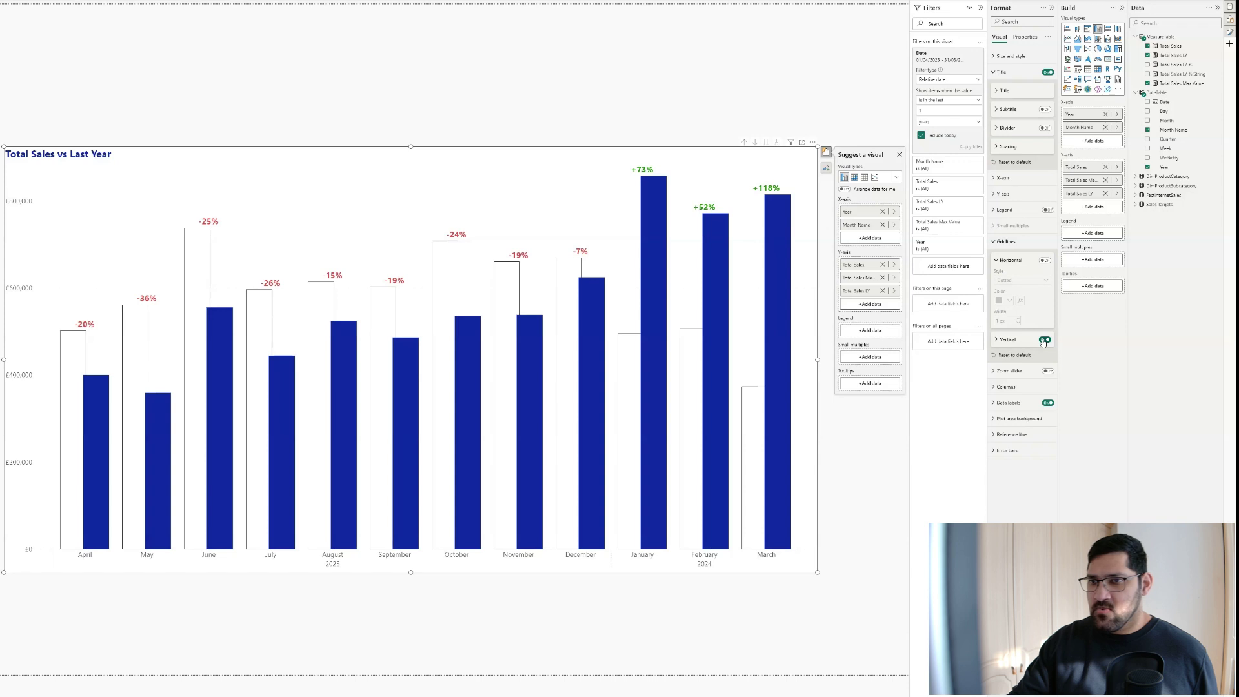
click(1004, 341)
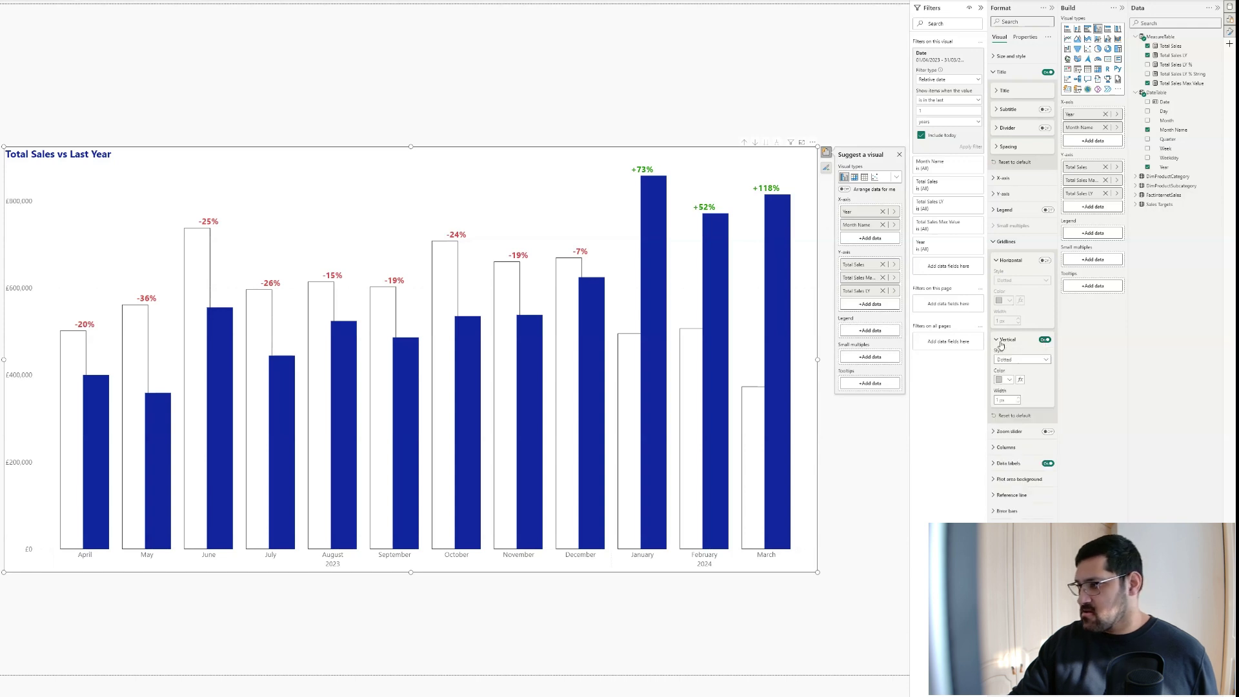
click(1011, 384)
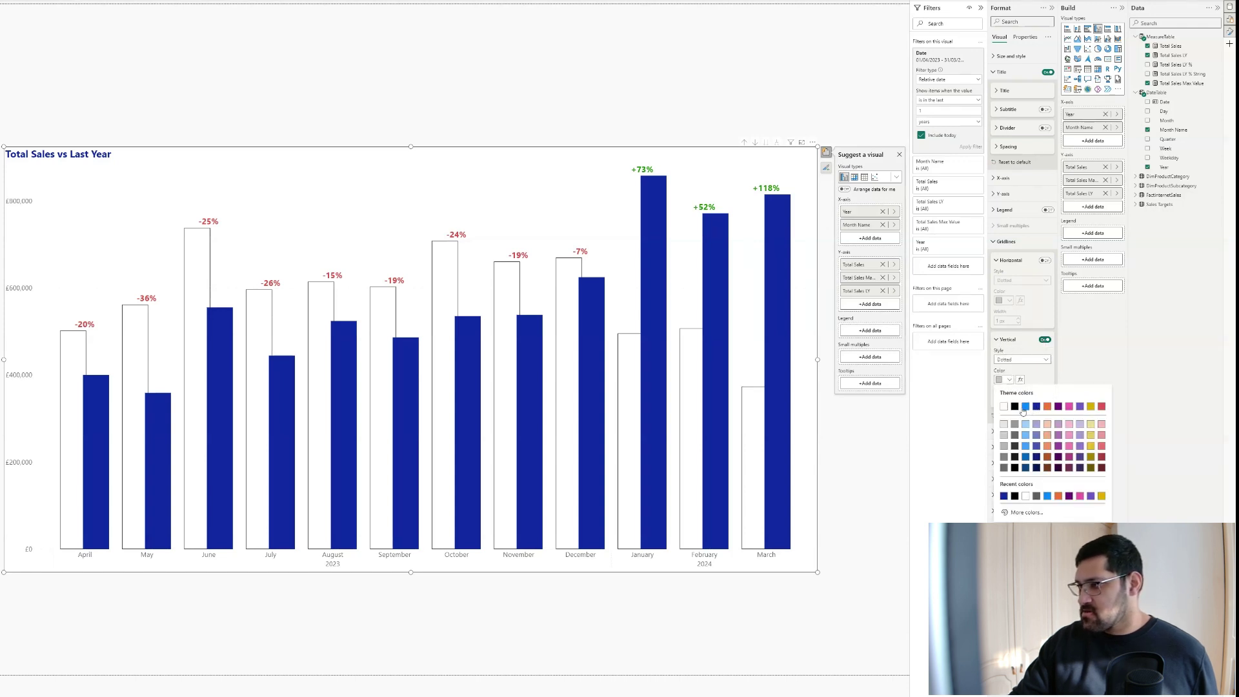
click(1014, 406)
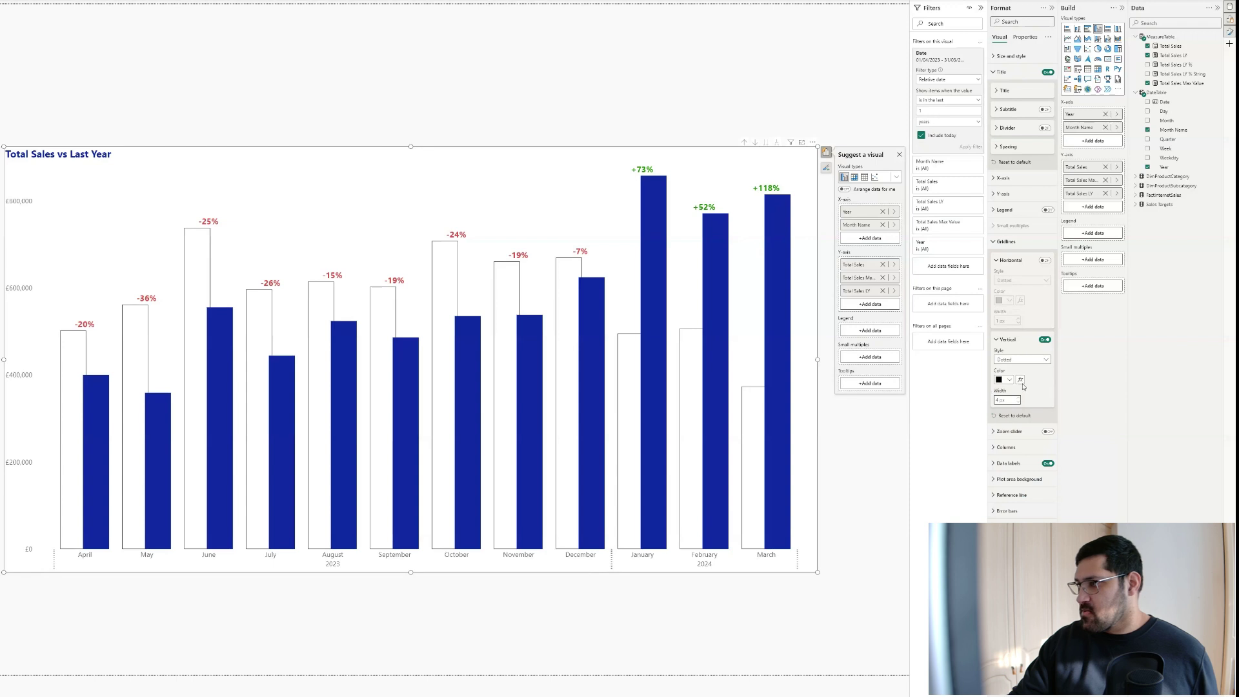
click(1047, 340)
click(997, 340)
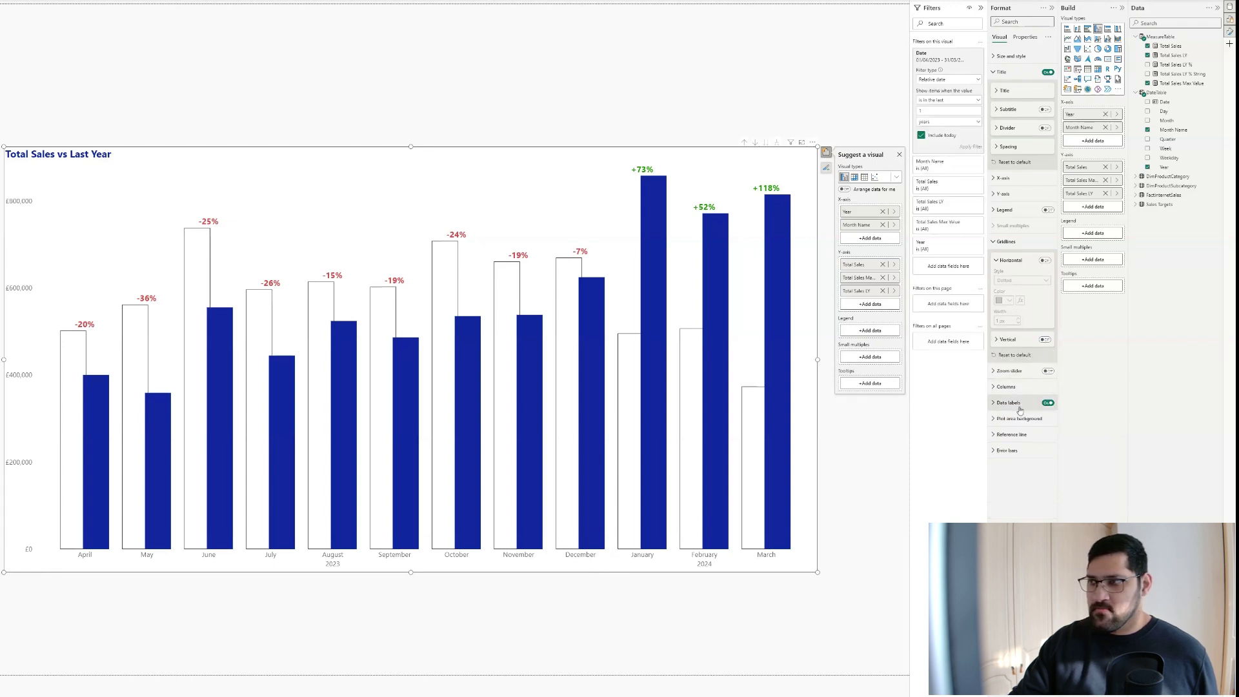
Turn on the chart's visual border and round its corners to 12 px
click(295, 123)
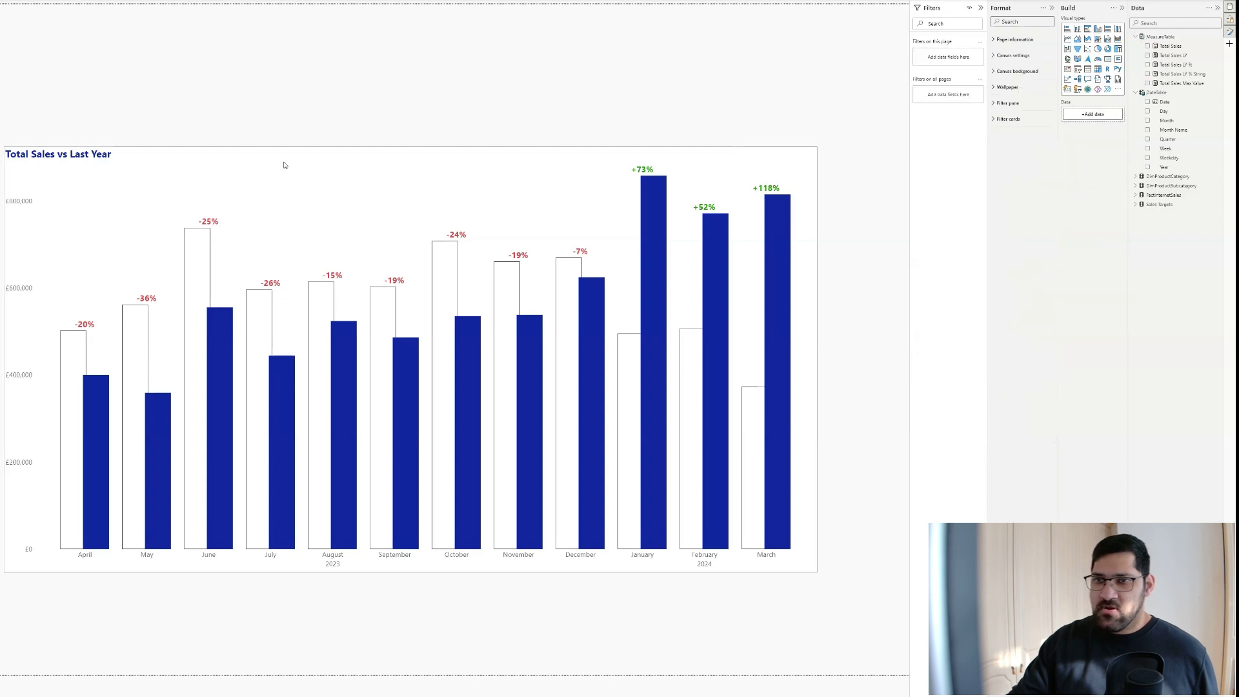
click(431, 152)
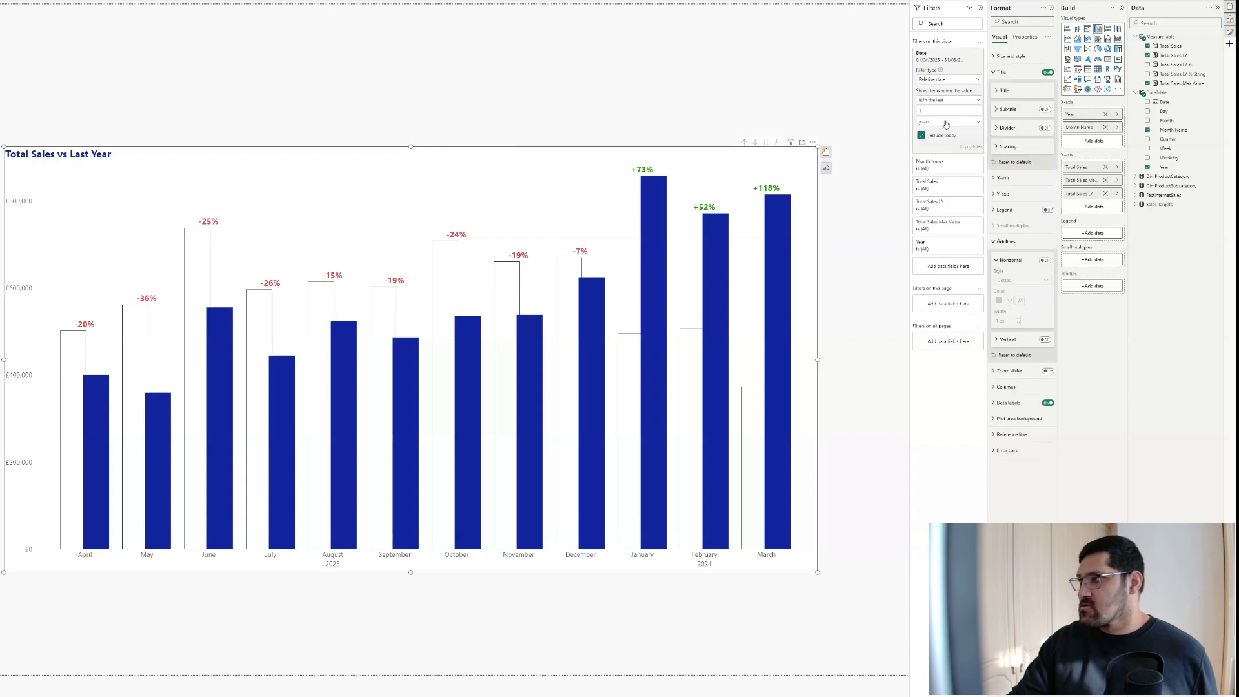
click(1007, 73)
click(1005, 151)
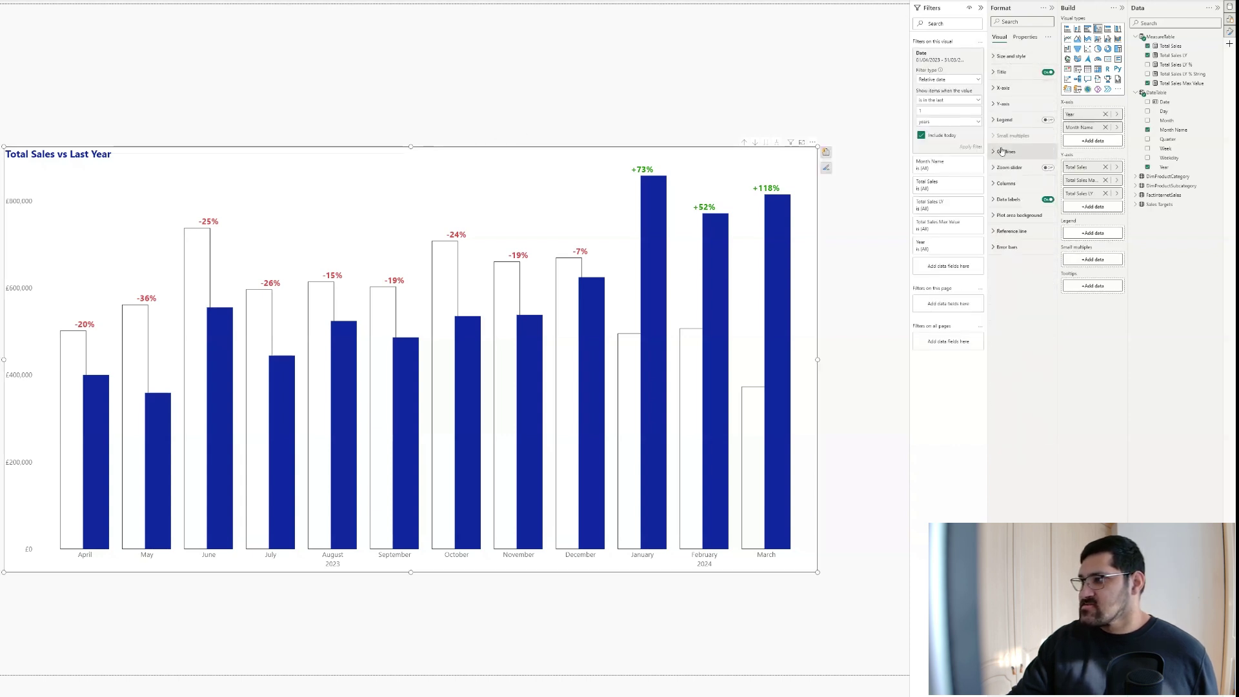
click(1009, 56)
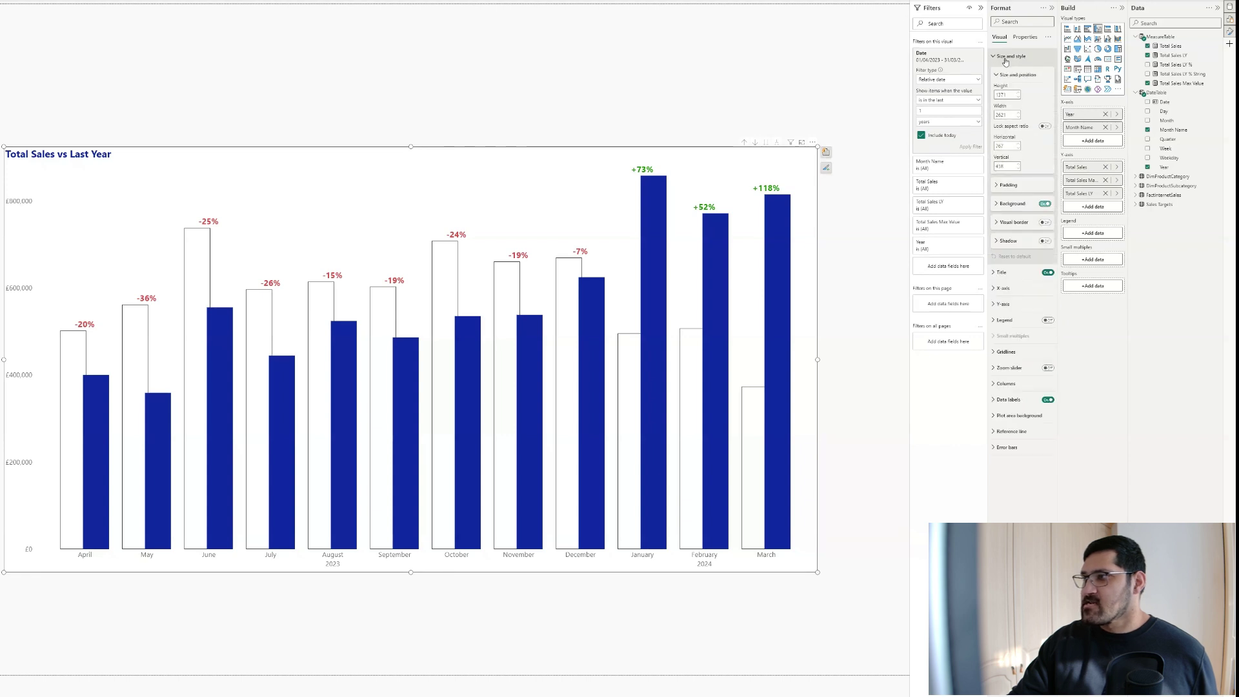
click(1046, 222)
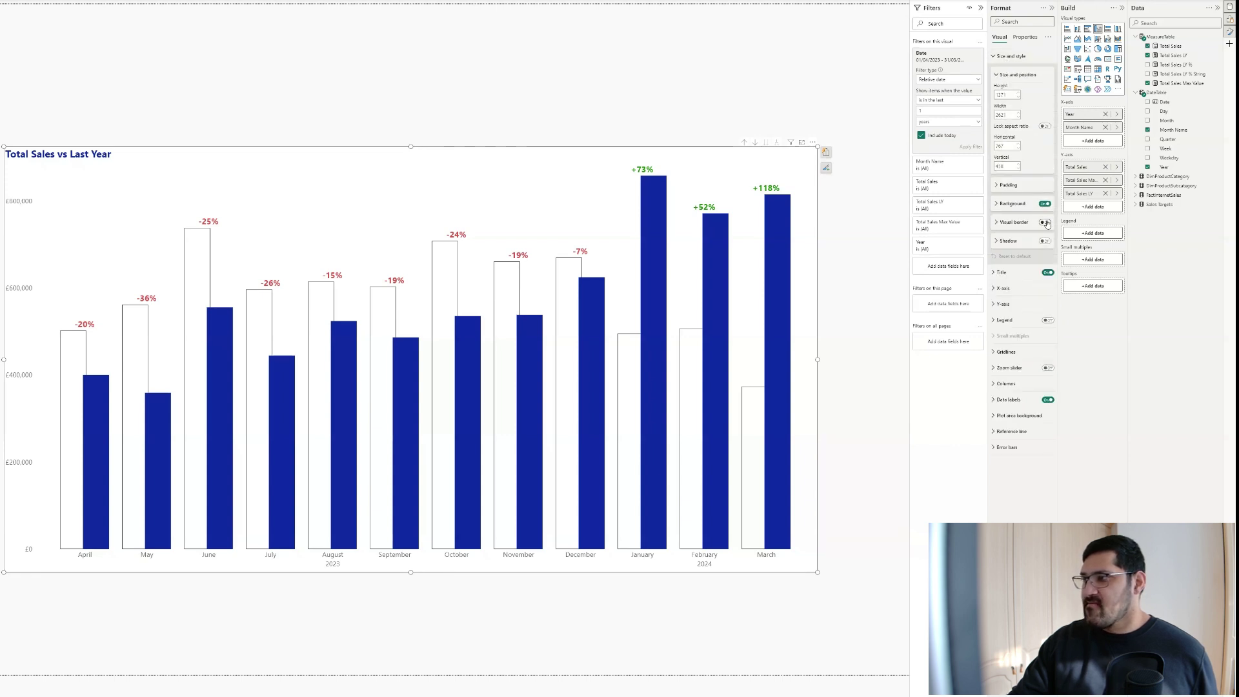
click(1015, 225)
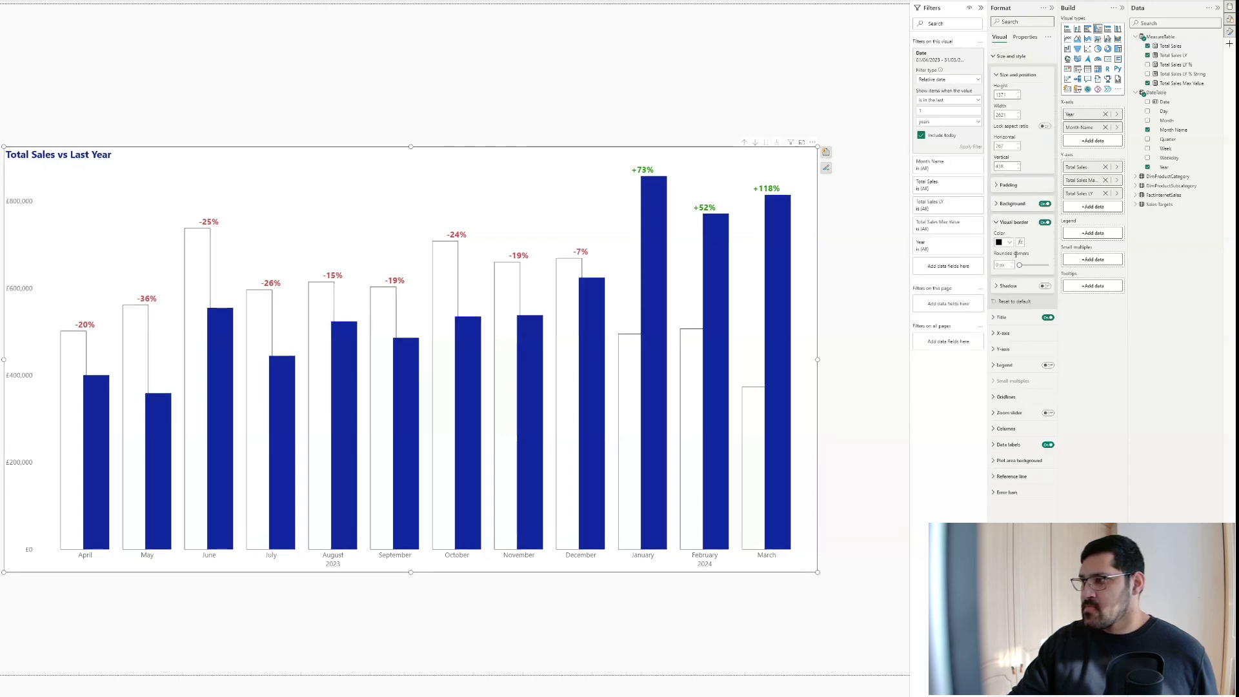
drag(1020, 266, 1036, 265)
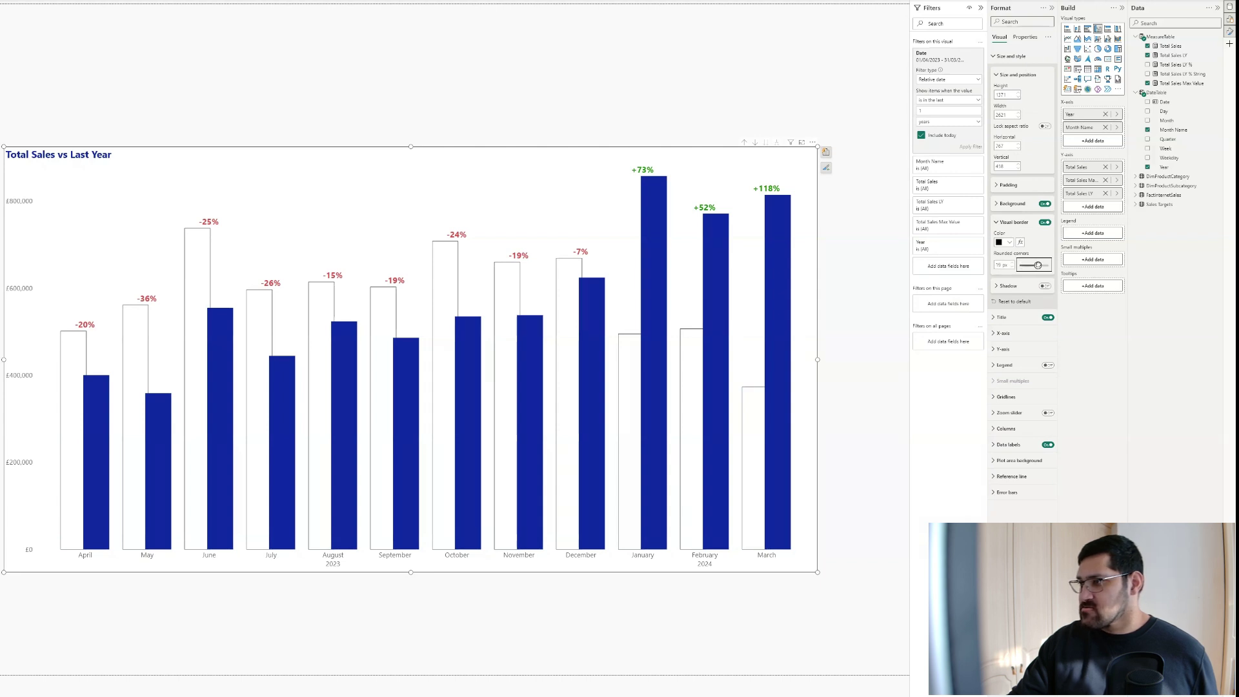
Preview the bordered chart, checking the border colour choices without changing them
click(620, 103)
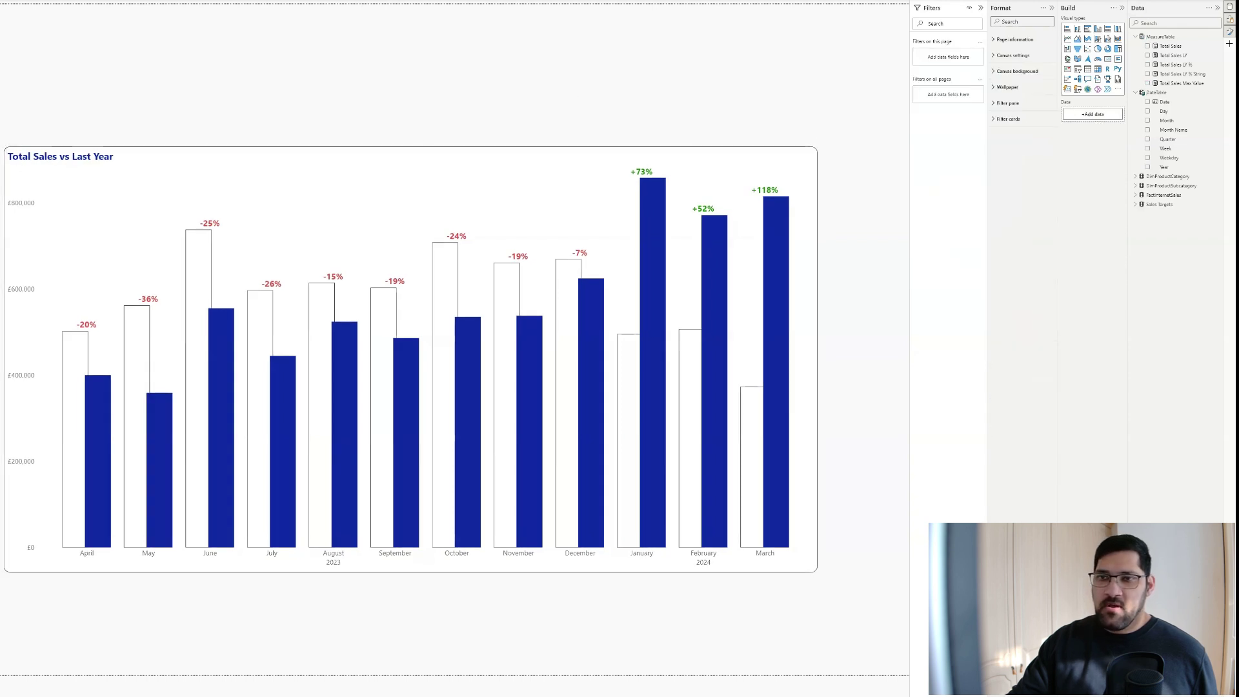
click(210, 158)
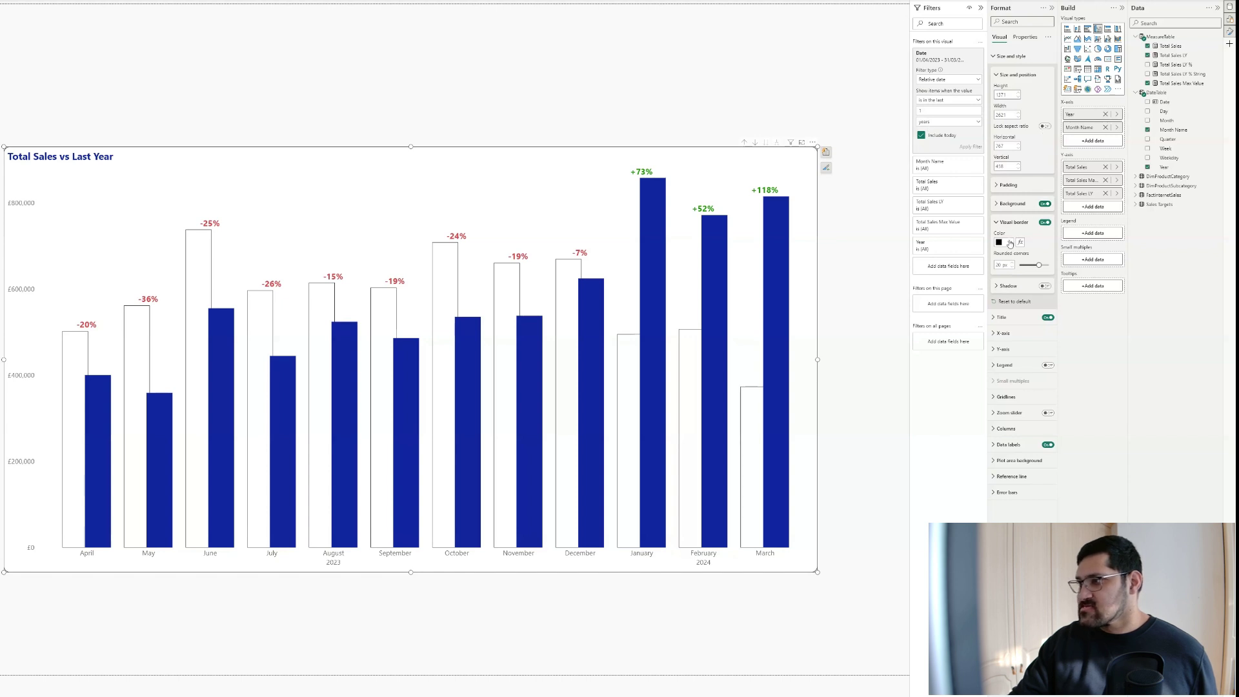
click(1011, 243)
click(835, 172)
click(844, 213)
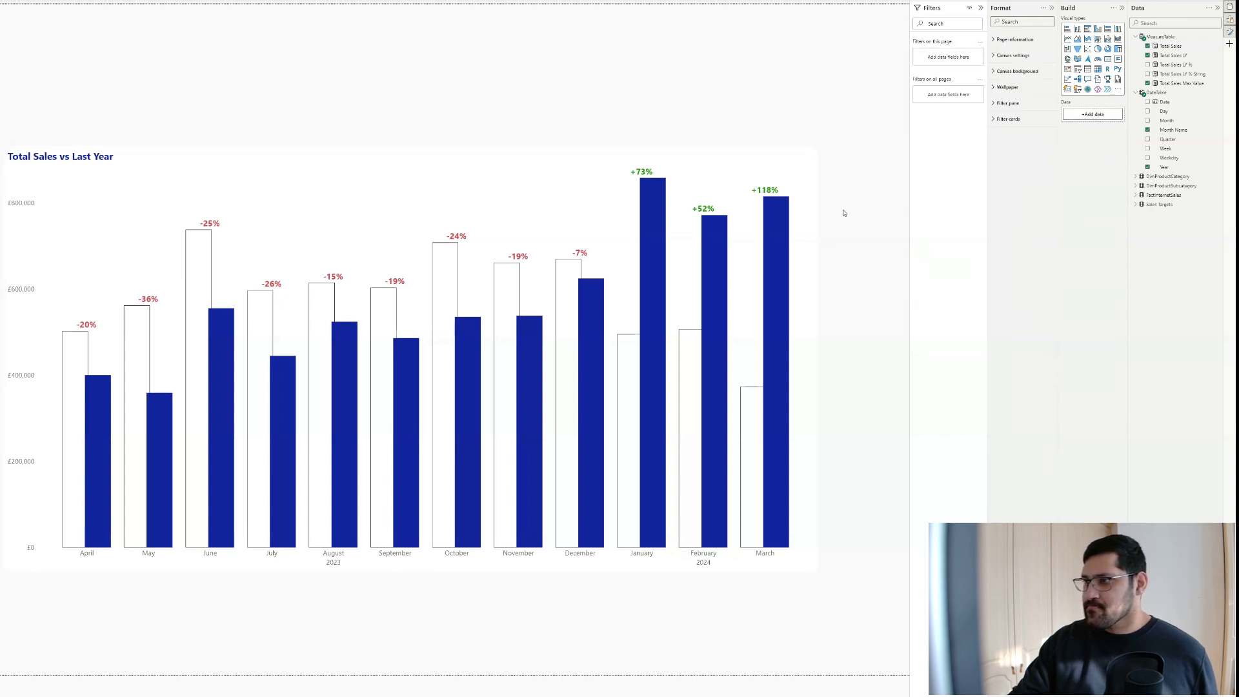
click(525, 140)
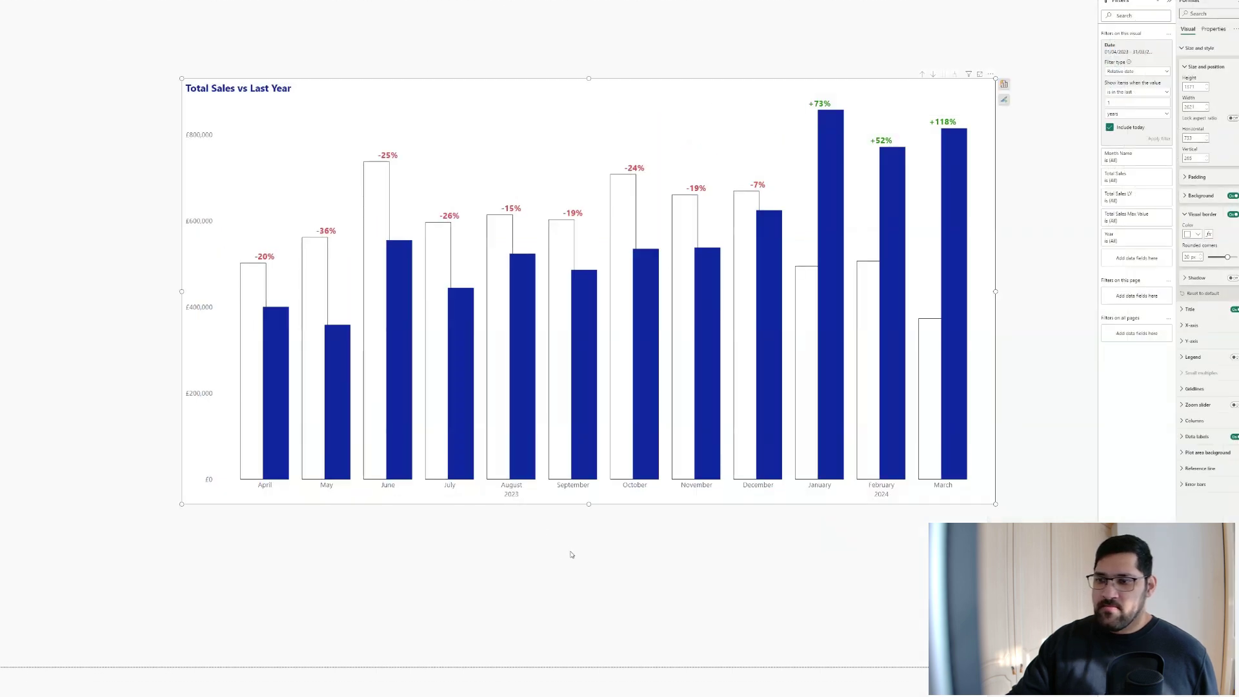
click(570, 550)
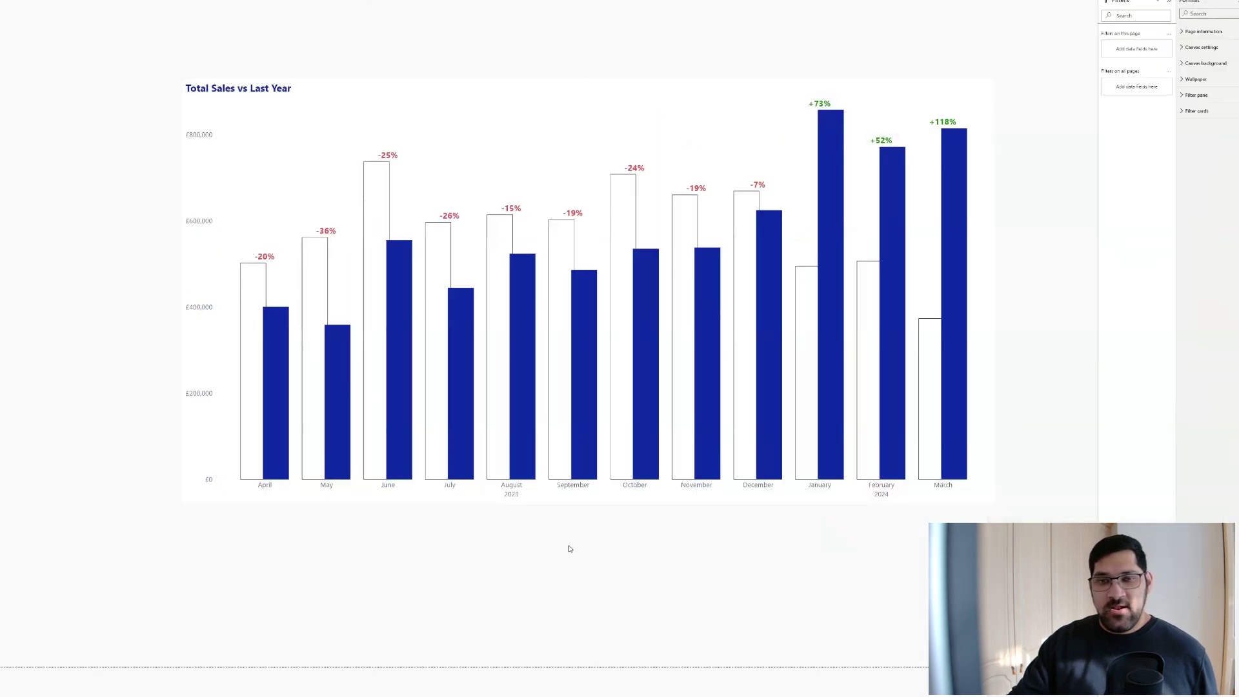